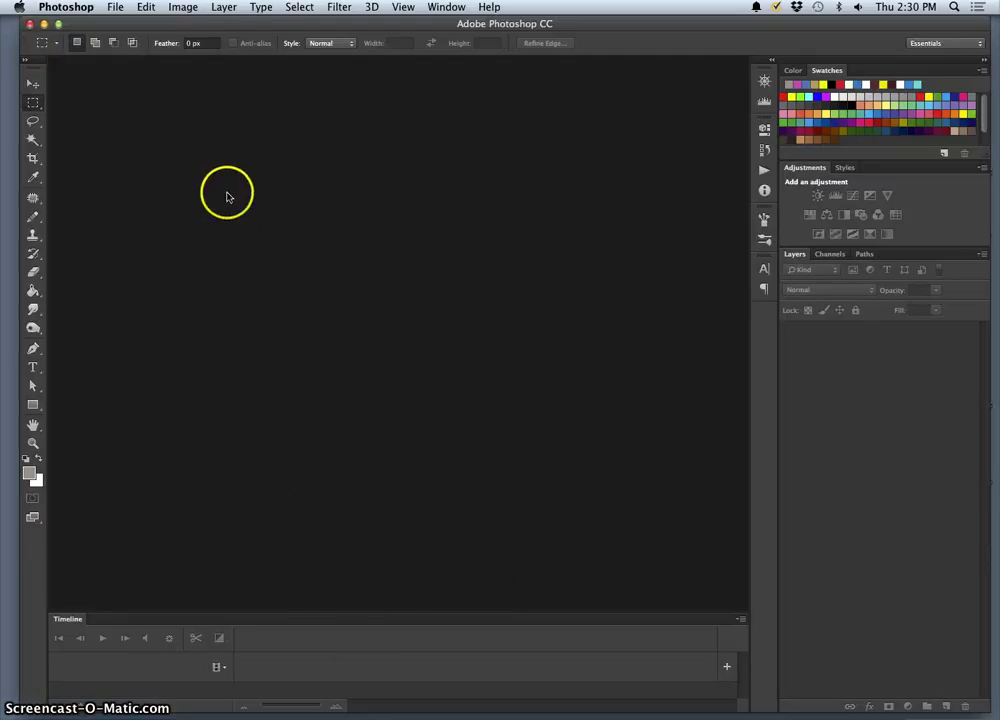
- Start a new document and name it with the author's first name followed by "Assign 7 Sketches"
click(115, 7)
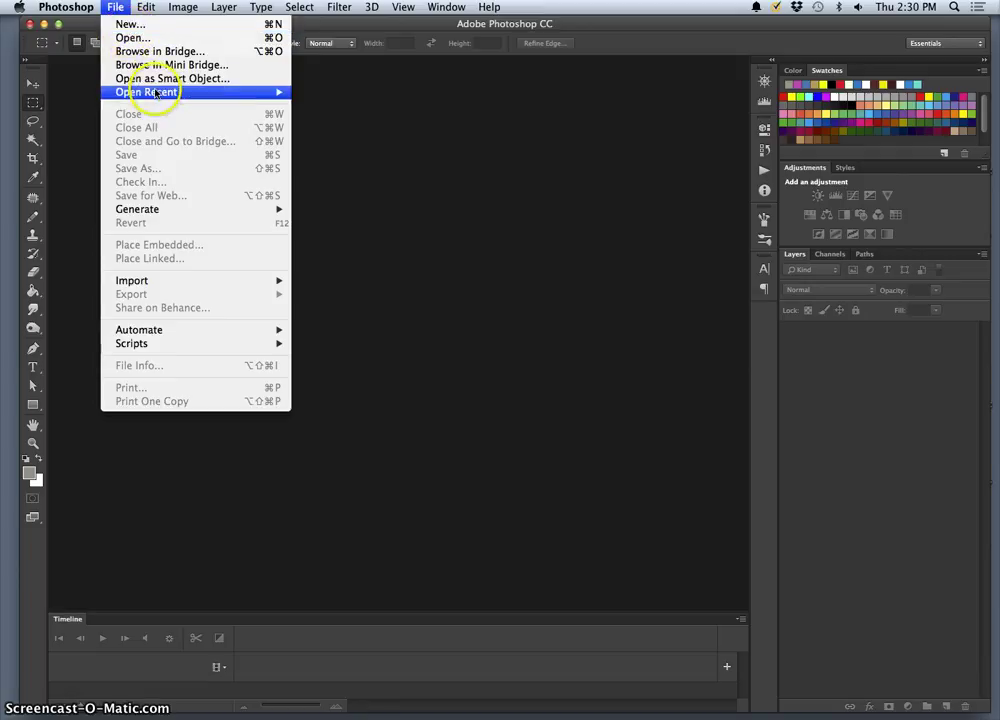
mouse_move(146, 92)
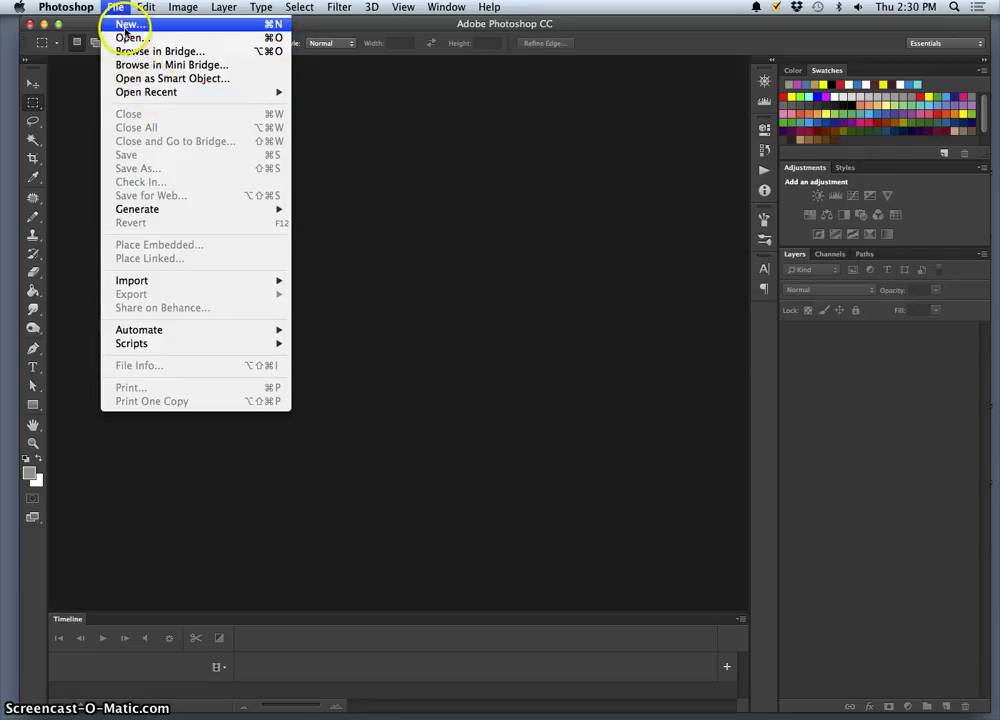
click(128, 24)
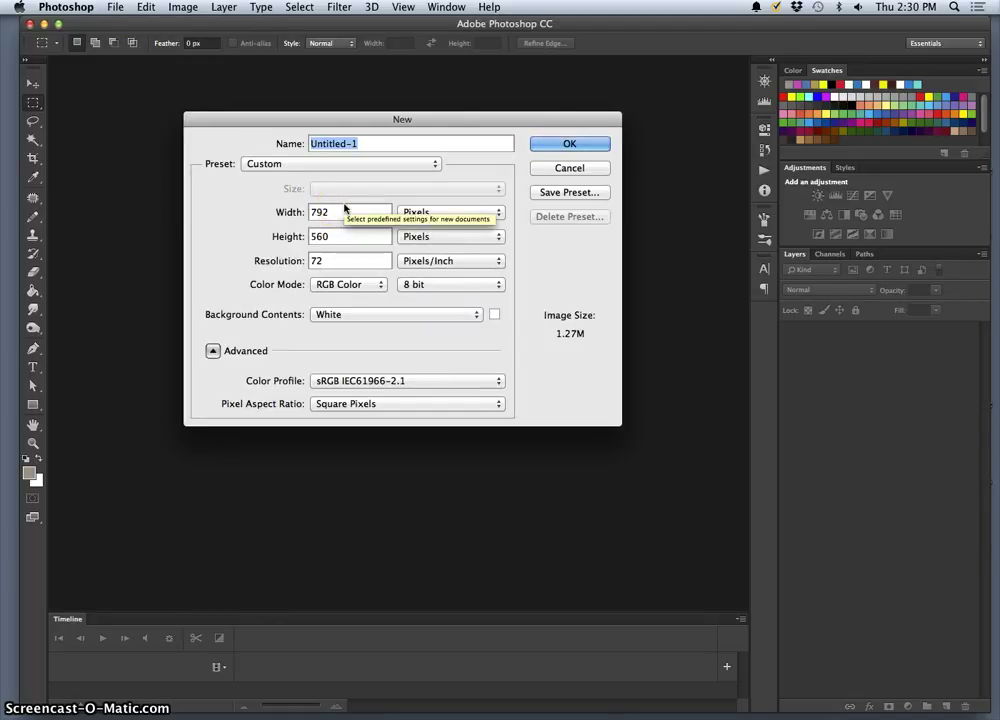
text(Karl Assign 7)
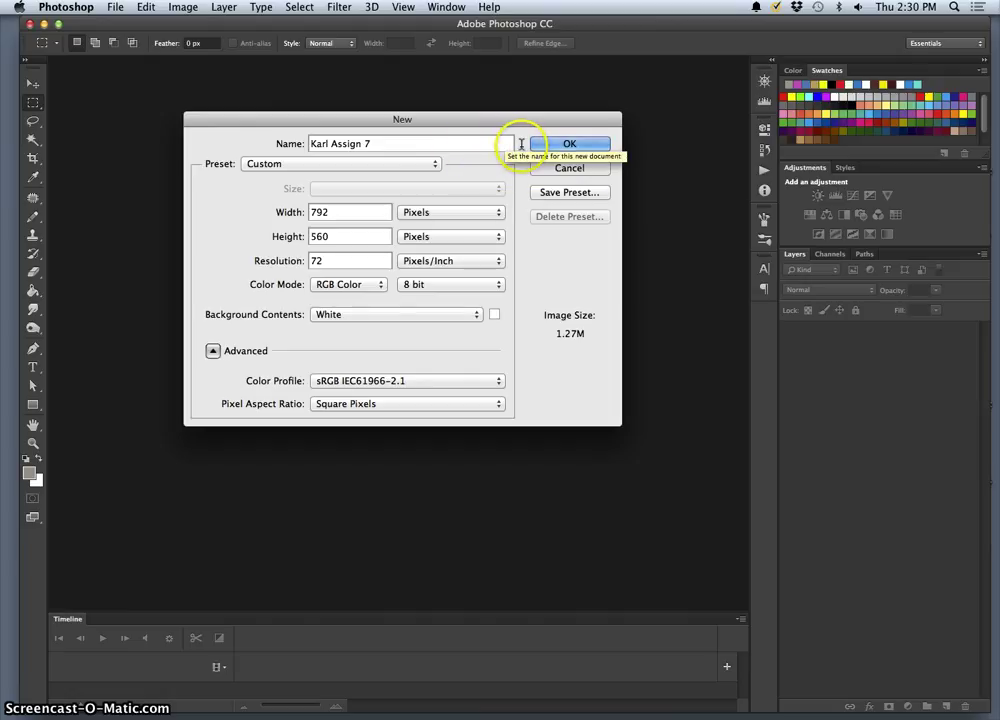
text(Sket)
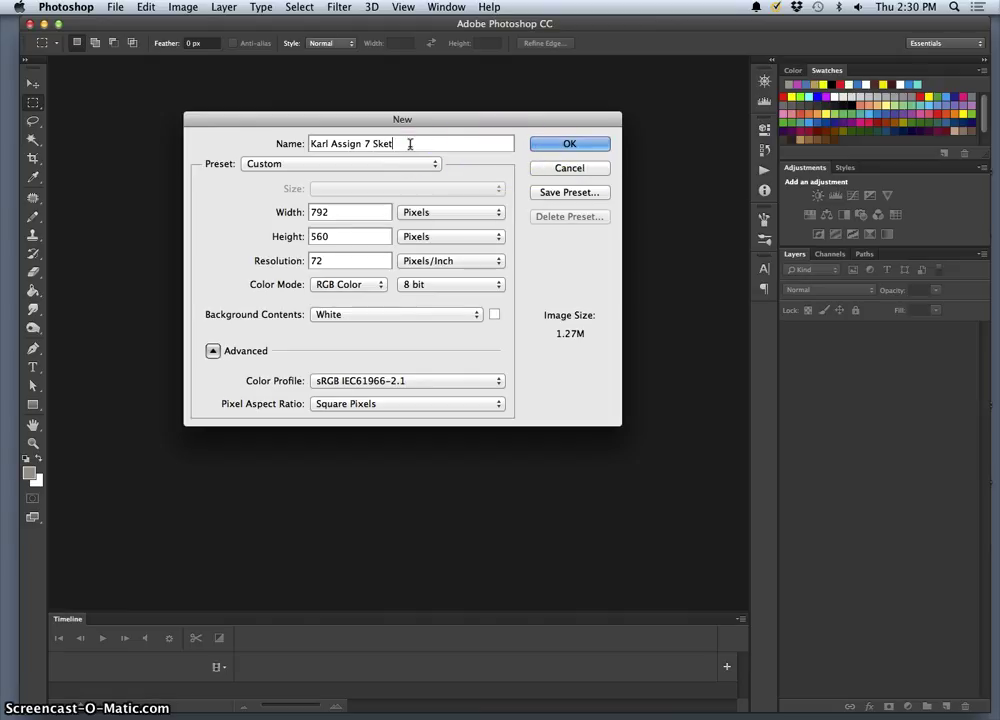
text(ches)
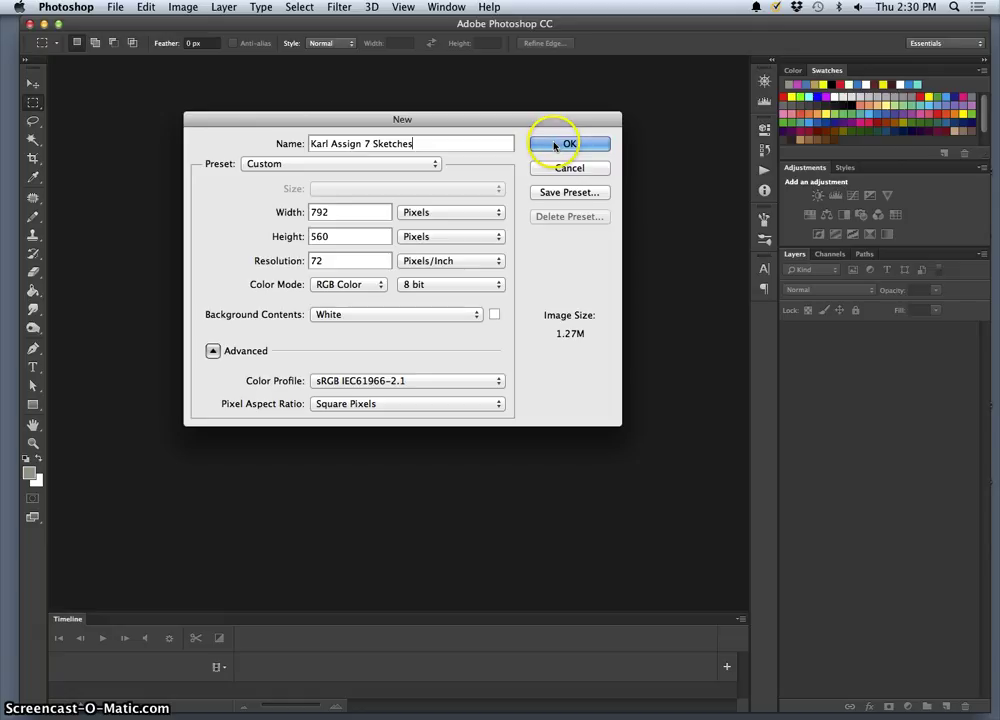
- Set the new document to 8 inches wide, 10 inches high and 350 pixels/inch, and create it
click(432, 216)
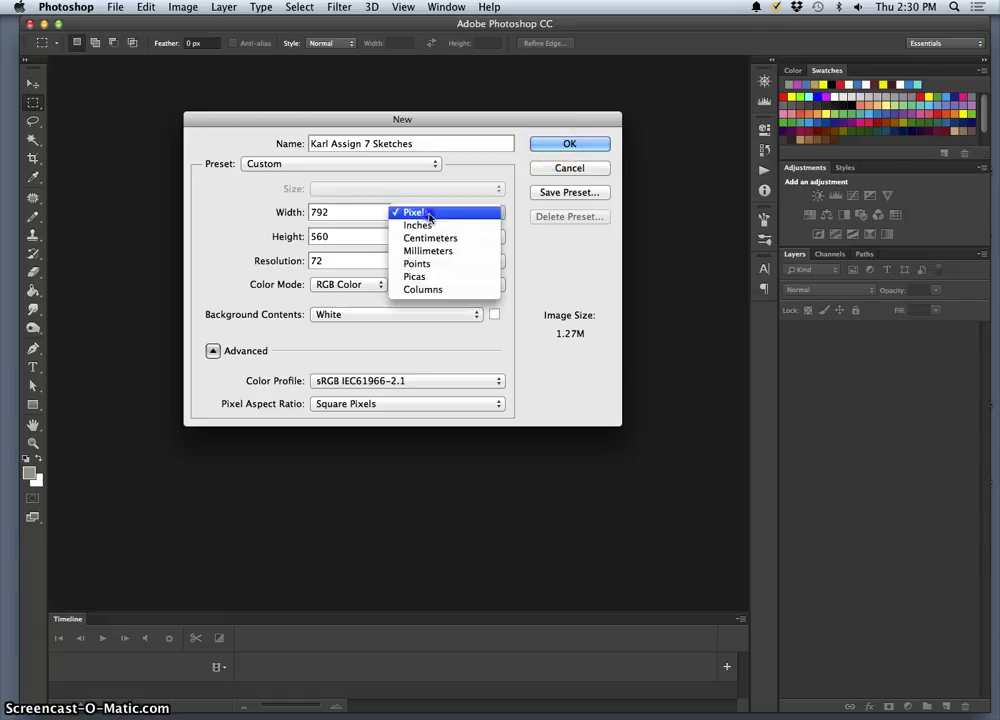
click(434, 226)
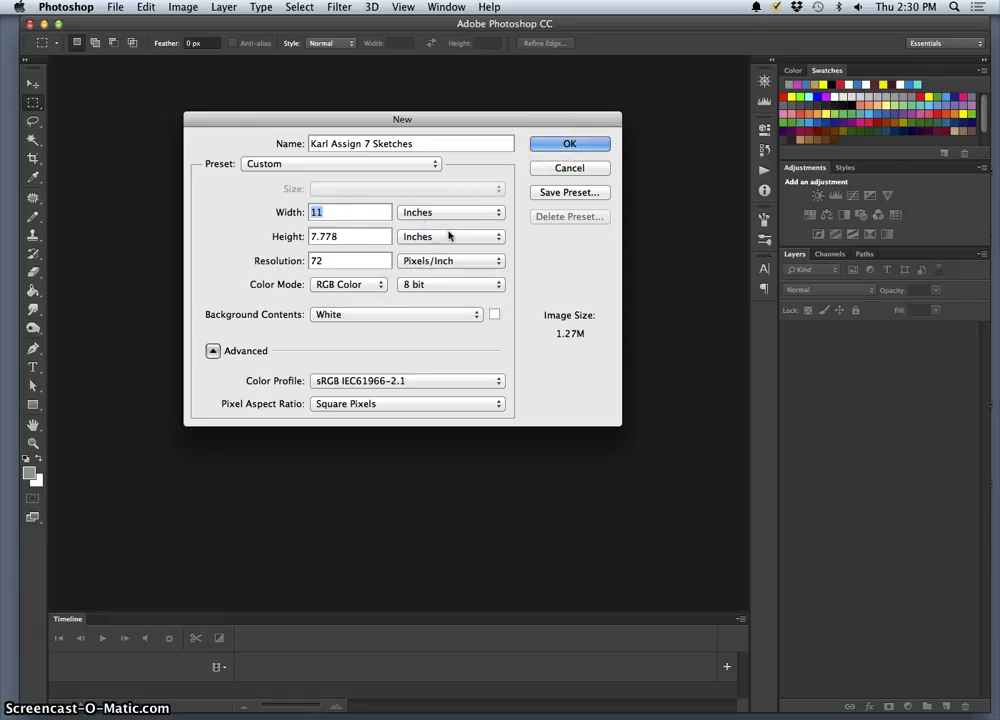
drag(362, 236, 310, 212)
text(8)
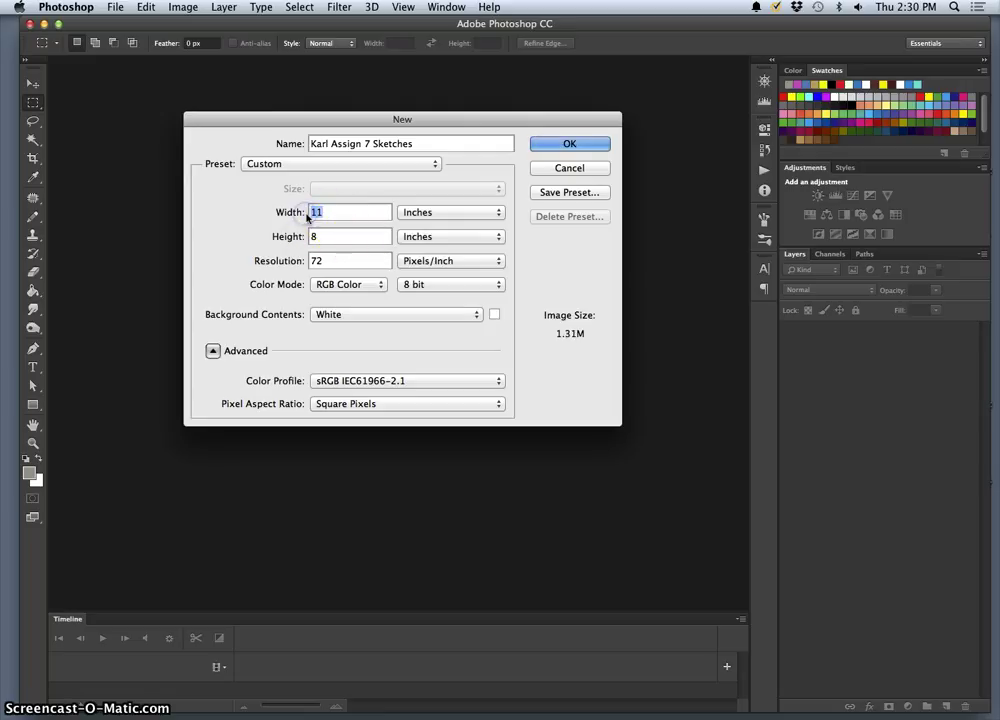
text(1)
click(329, 213)
click(319, 213)
text(8)
drag(320, 237, 293, 260)
text(10)
text(350)
click(545, 148)
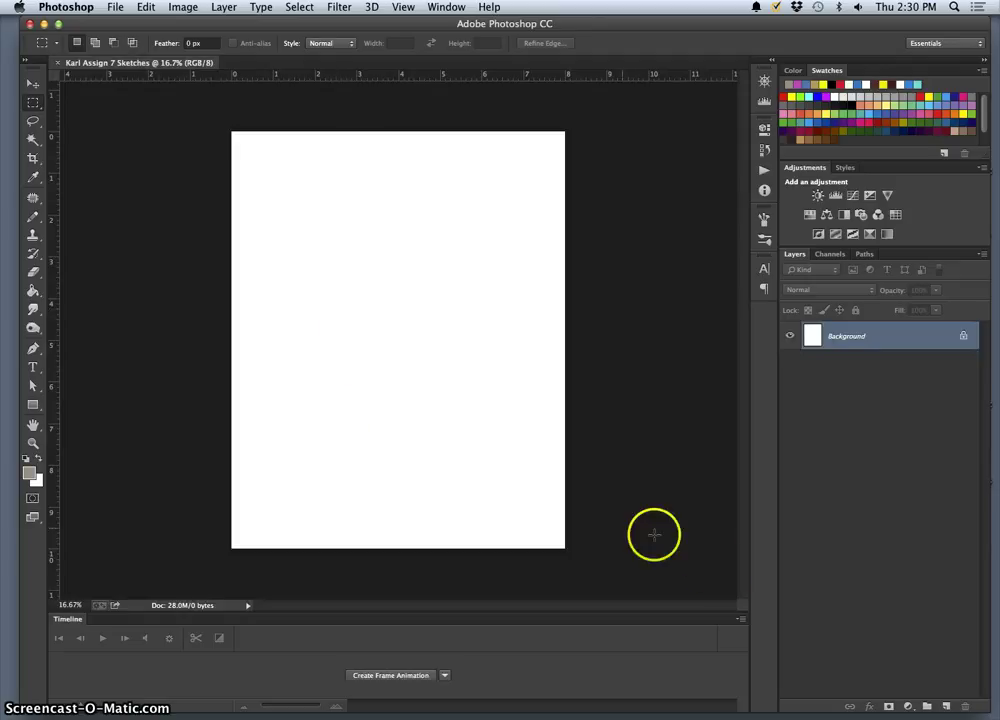
- Set up the Pencil tool with a near-black foreground colour and a hard round 55 px tip
click(33, 216)
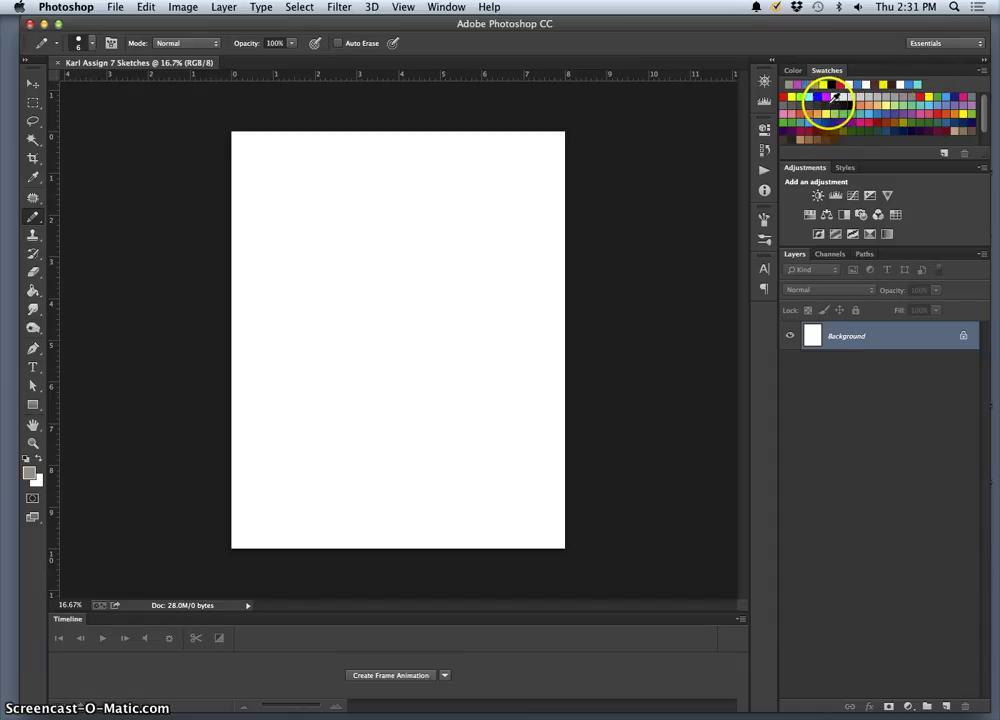
click(955, 97)
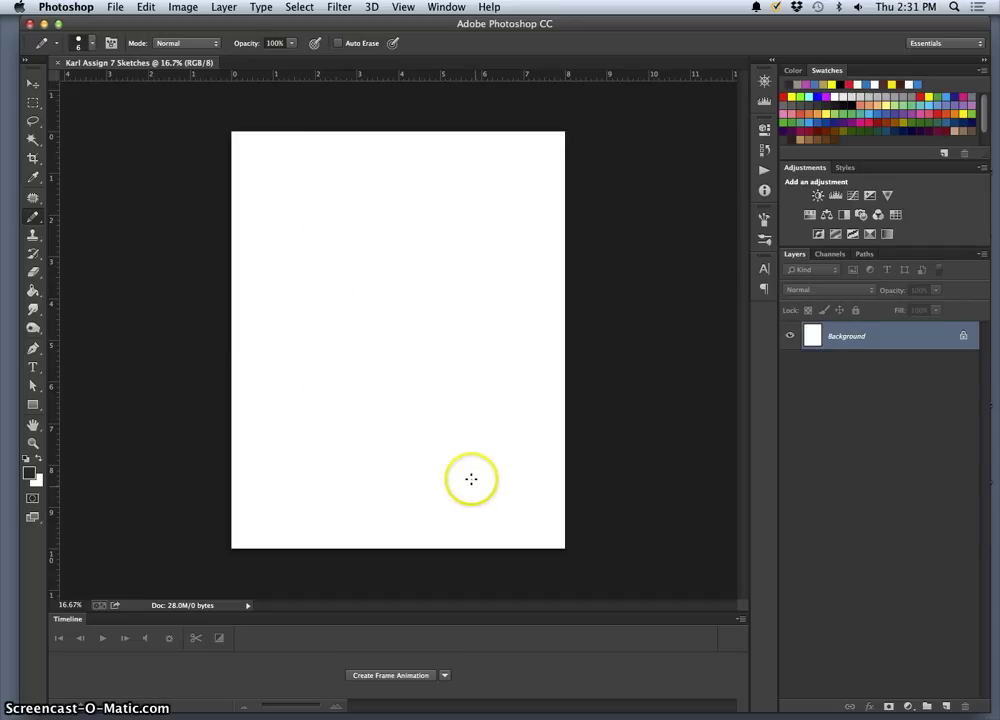
click(92, 44)
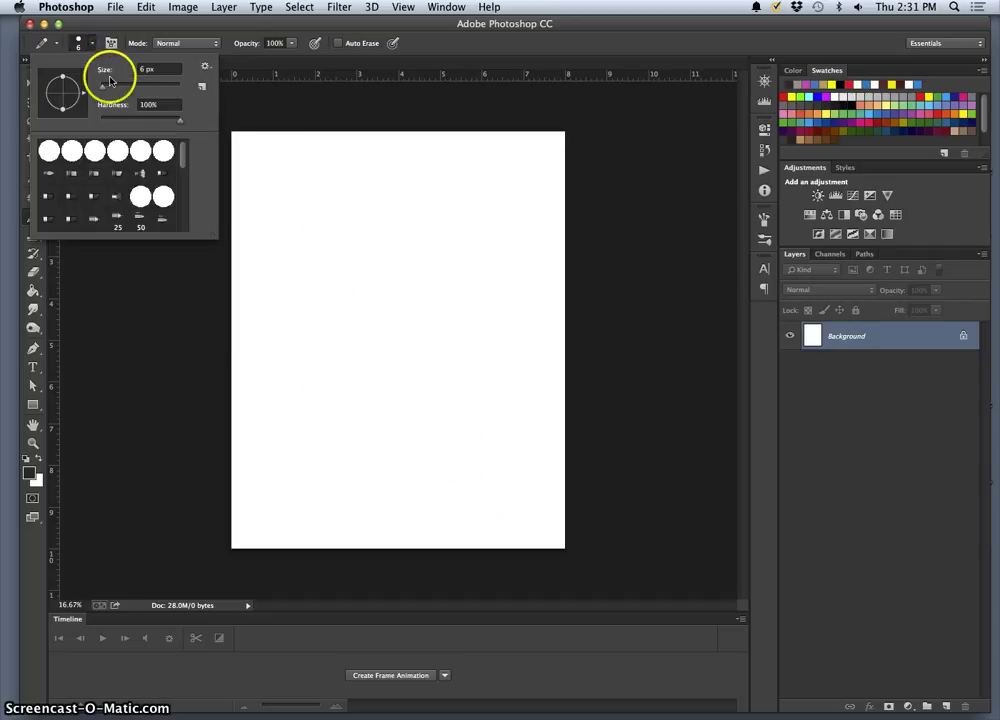
click(113, 85)
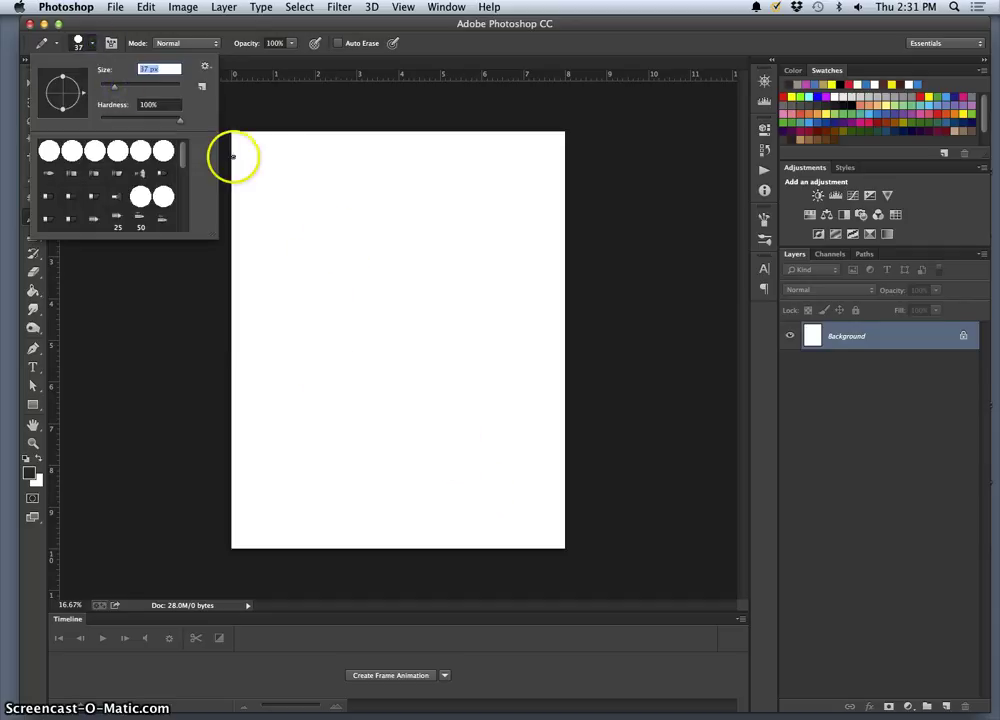
click(96, 151)
drag(183, 155, 183, 158)
click(122, 86)
drag(281, 183, 297, 204)
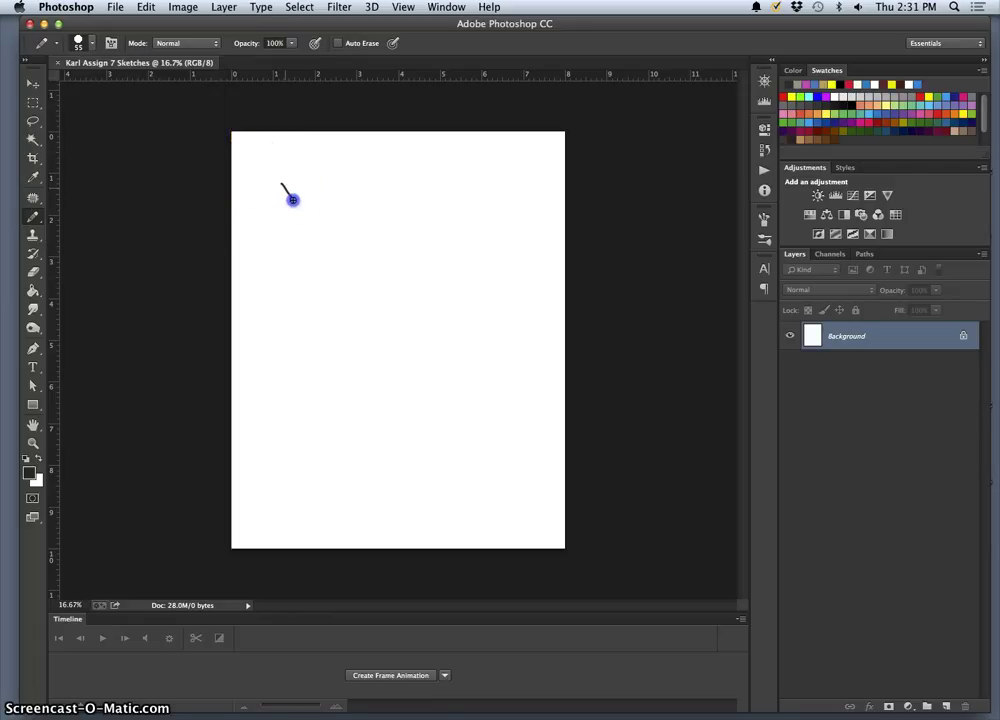
drag(366, 199, 381, 199)
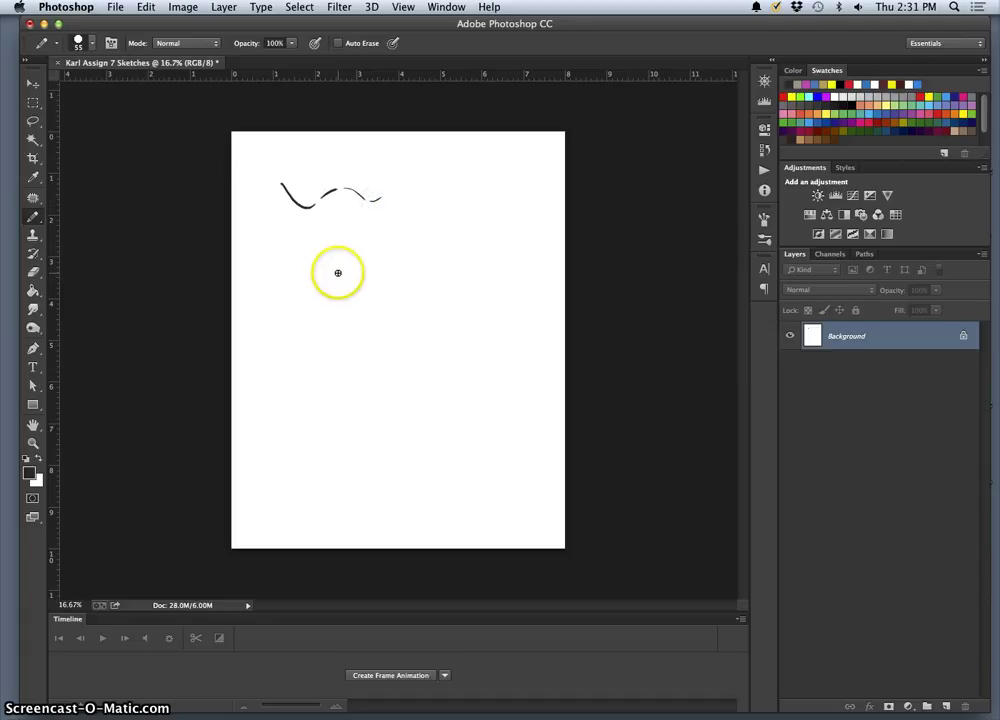
key(ctrl+z)
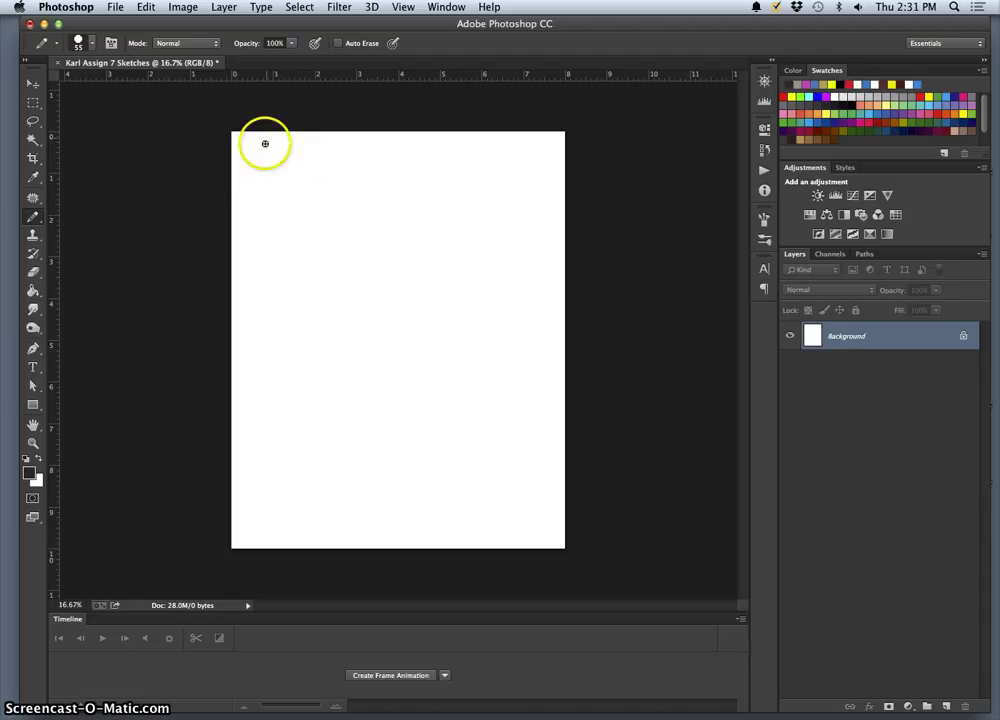
- Handwrite an underlined "set the scene" in the page's upper left corner and "the aftermath of a teenage party" beside it
mouse_move(263, 142)
mouse_down()
mouse_move(271, 174)
mouse_move(293, 164)
mouse_move(283, 194)
mouse_move(313, 161)
mouse_move(278, 207)
mouse_up()
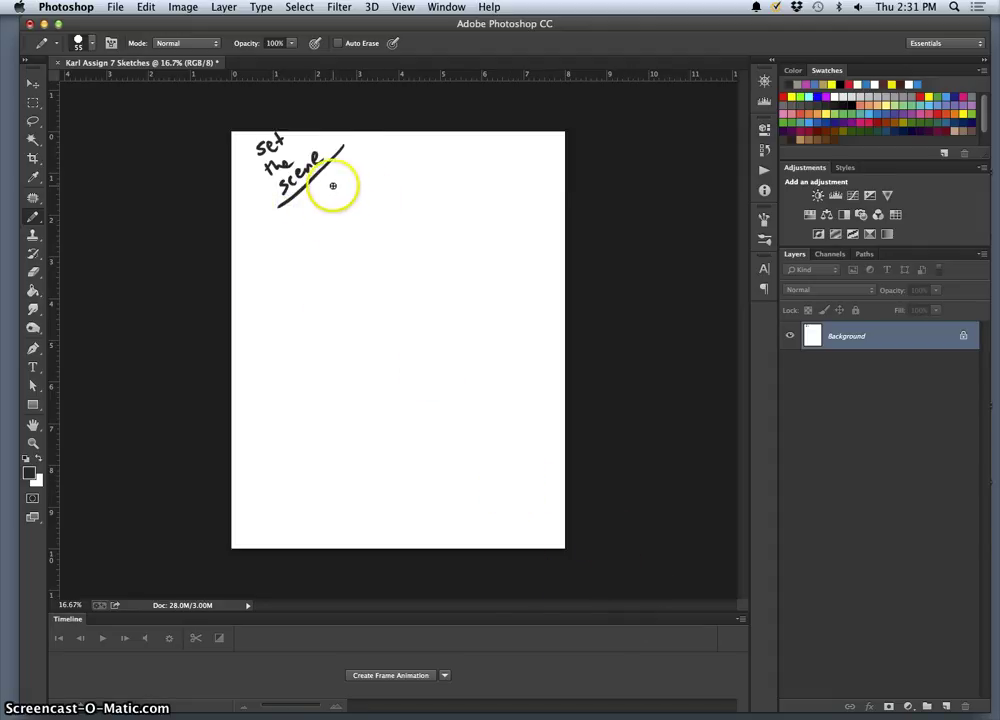
mouse_move(317, 187)
mouse_down()
mouse_move(314, 197)
mouse_move(344, 196)
mouse_up()
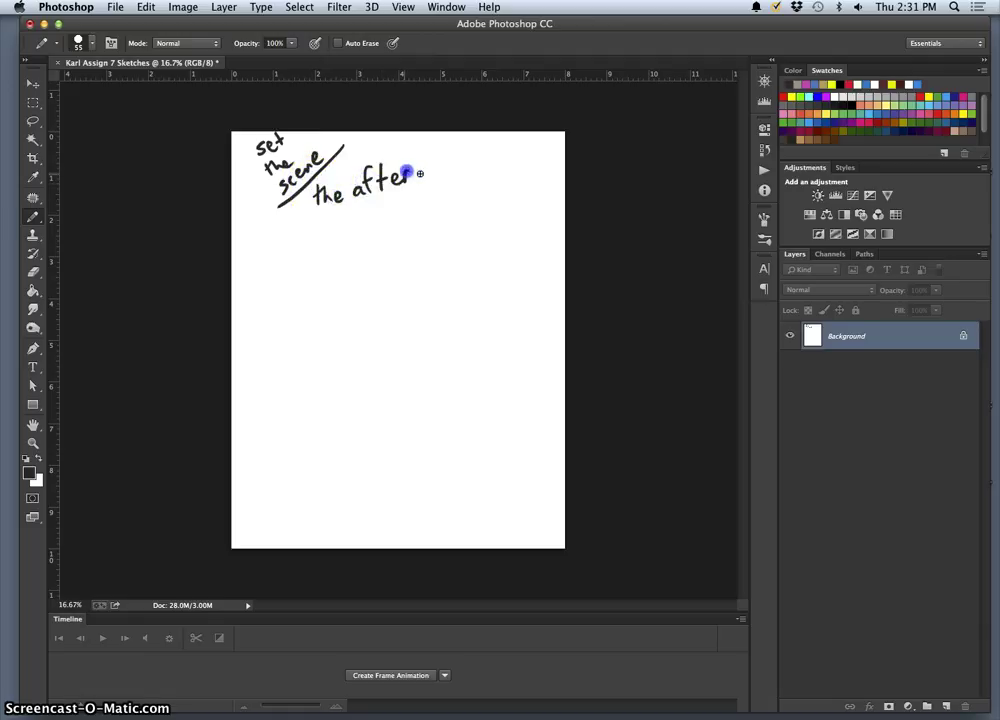
drag(449, 149, 463, 154)
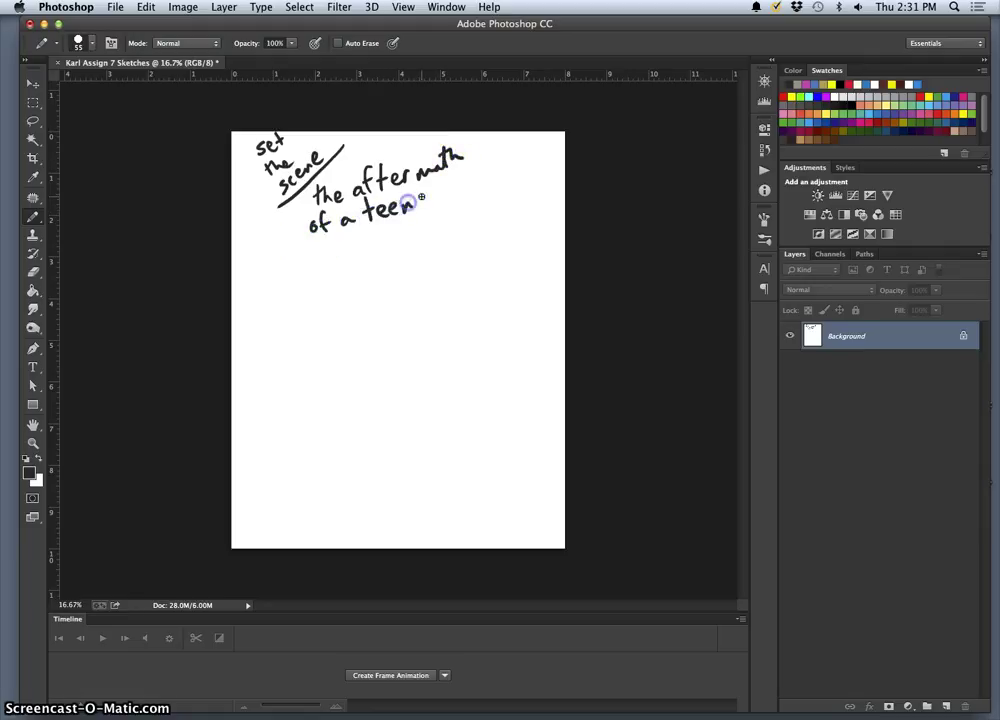
drag(440, 198, 456, 190)
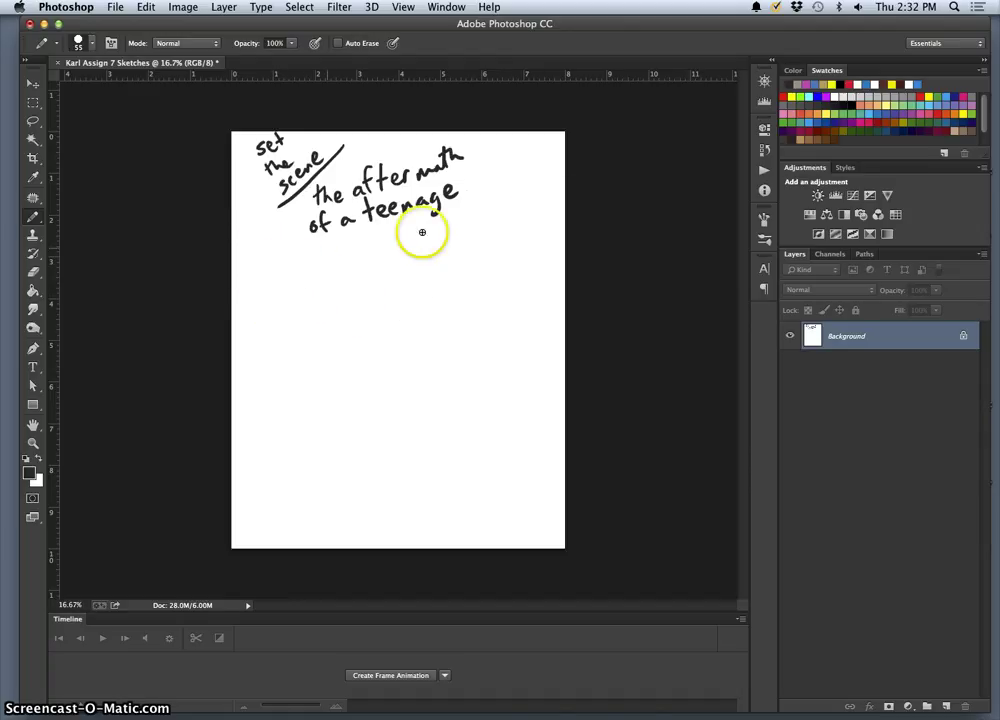
click(473, 190)
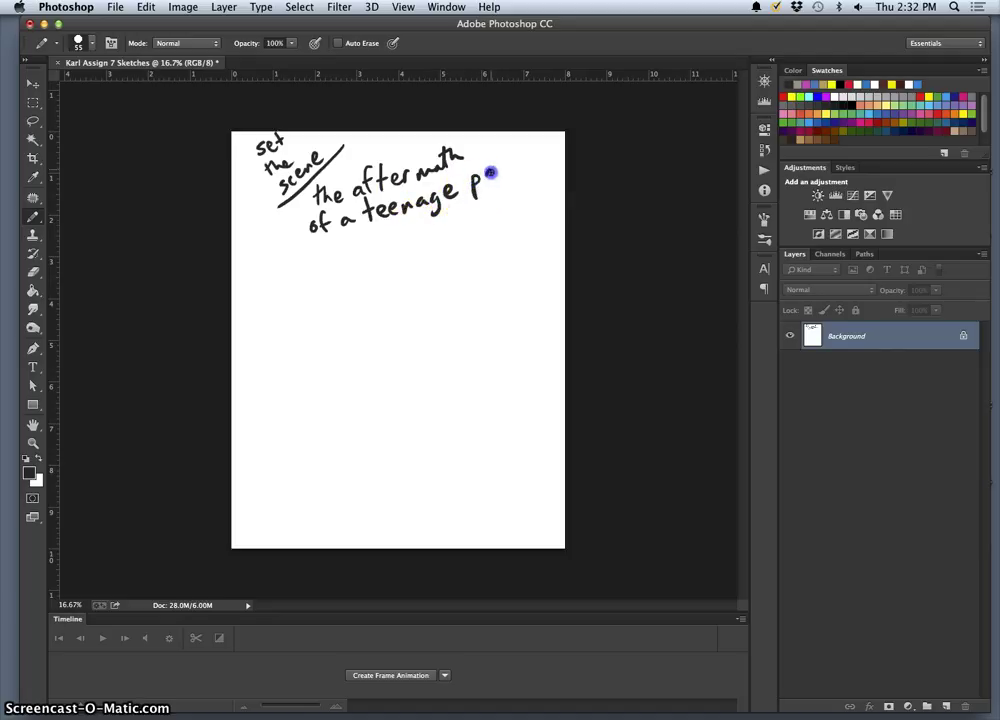
drag(513, 155, 501, 183)
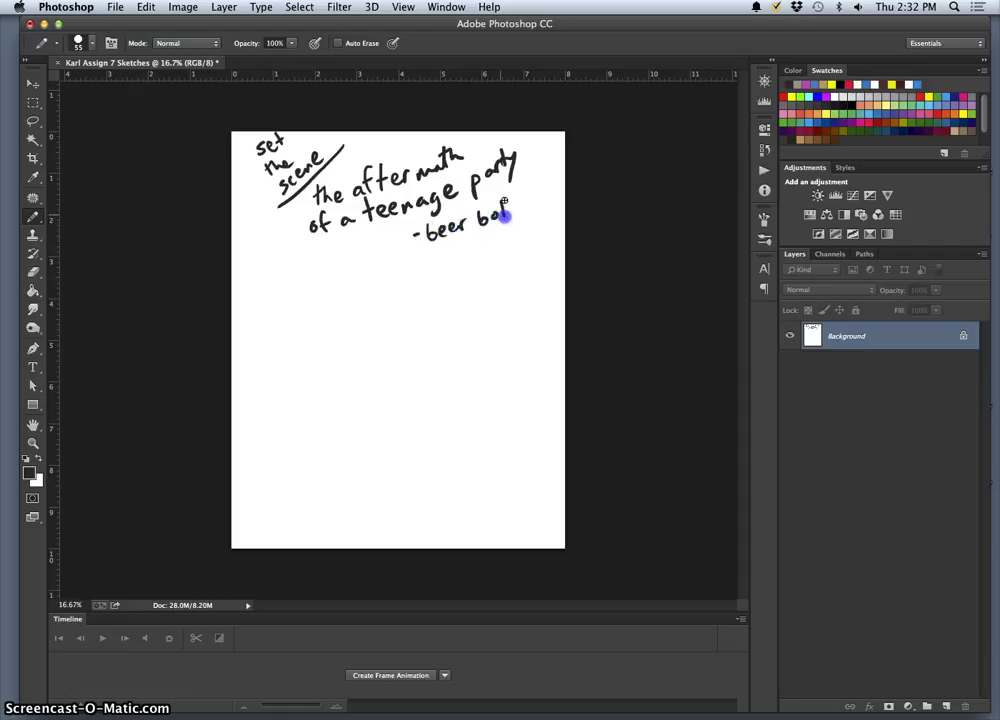
- Handwrite a dashed list under the scene title: "beer bottles", "trashed living room" and "people passed out"
drag(505, 195, 527, 206)
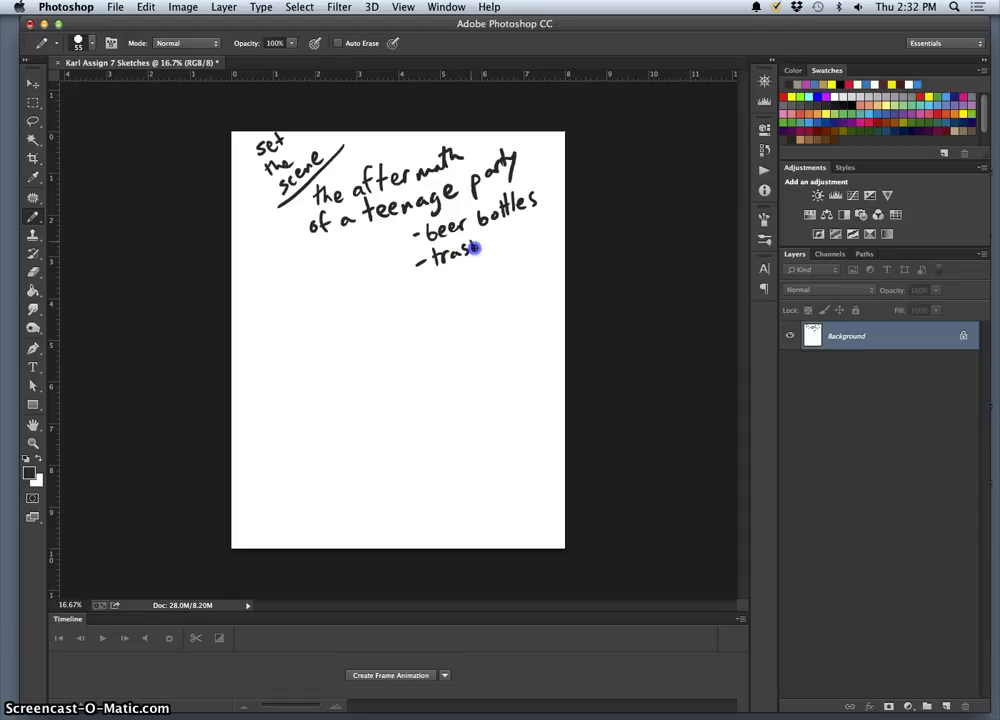
mouse_move(465, 263)
mouse_down()
mouse_move(471, 273)
mouse_move(527, 259)
mouse_up()
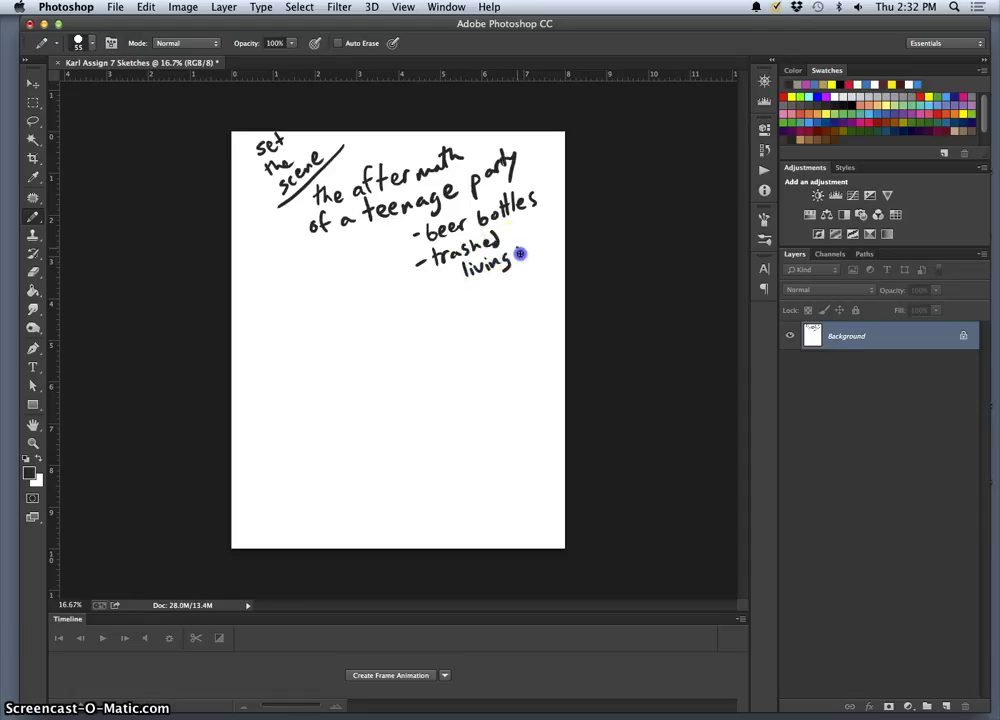
drag(426, 307, 434, 305)
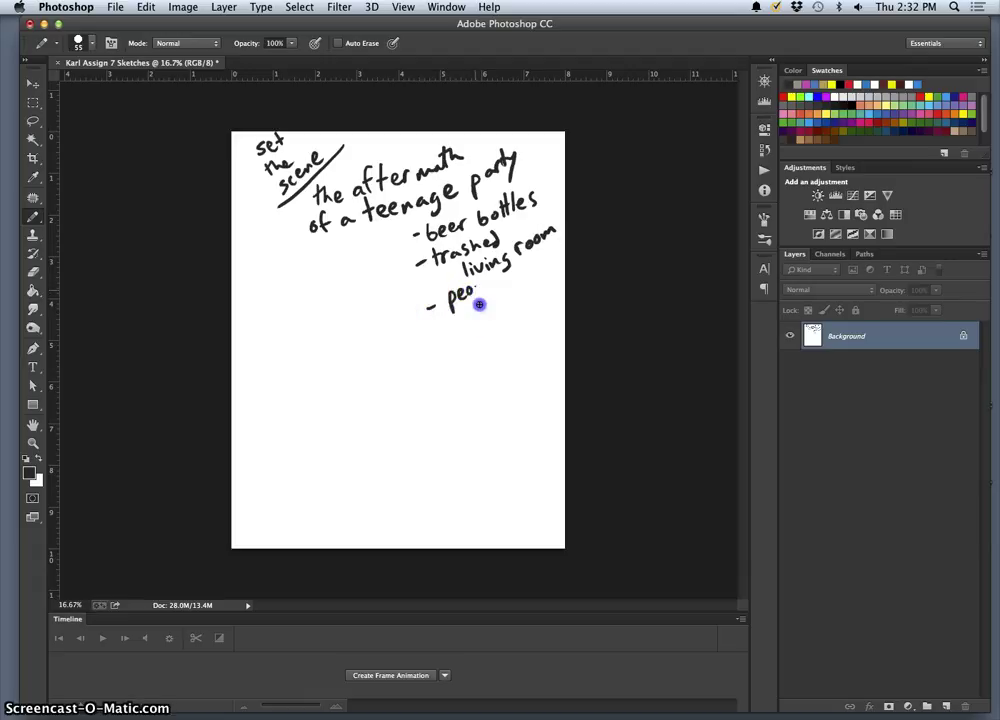
mouse_move(496, 284)
mouse_down()
mouse_move(505, 283)
mouse_move(470, 326)
mouse_move(490, 308)
mouse_up()
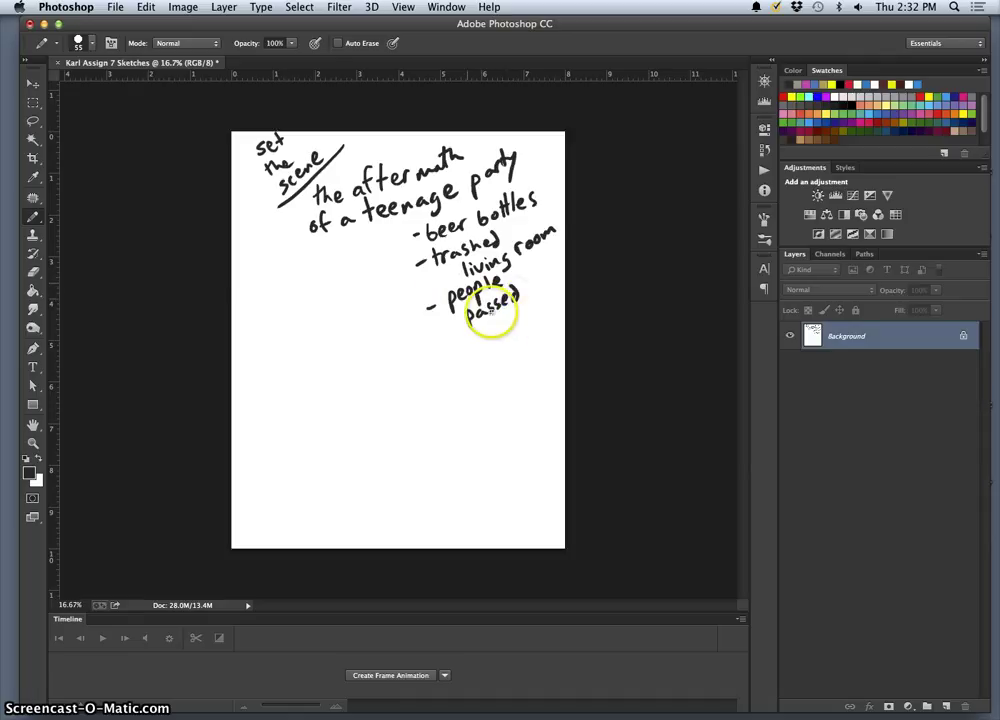
drag(501, 320, 528, 305)
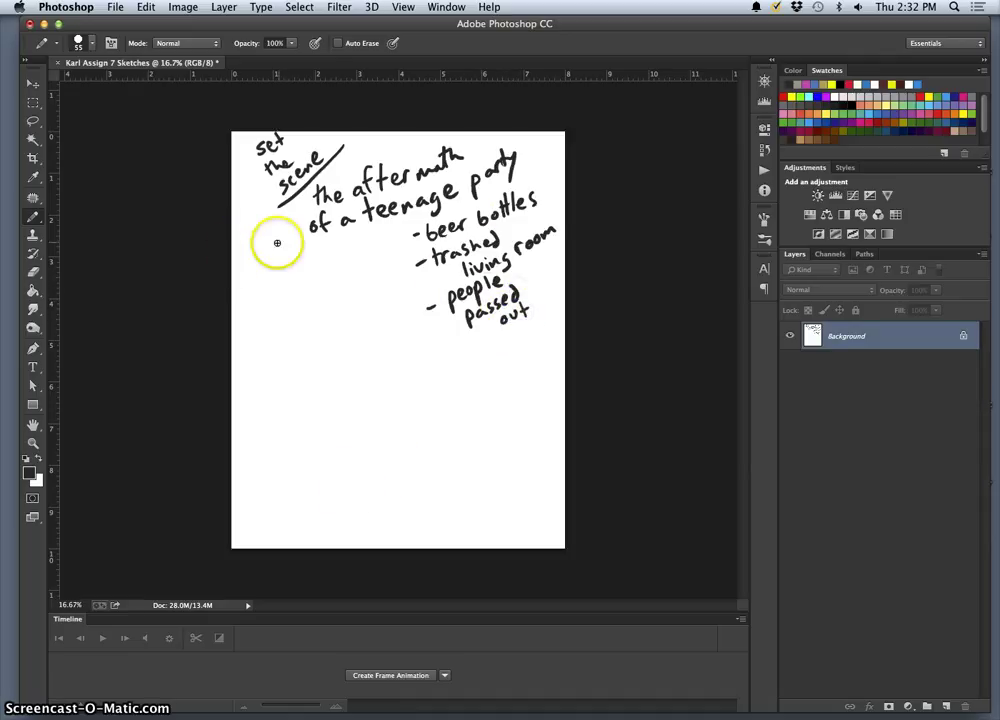
- Draw a rectangular thumbnail frame about 3 by 2 inches to the left of the handwritten list
drag(258, 244, 291, 245)
drag(384, 332, 286, 327)
drag(253, 266, 256, 244)
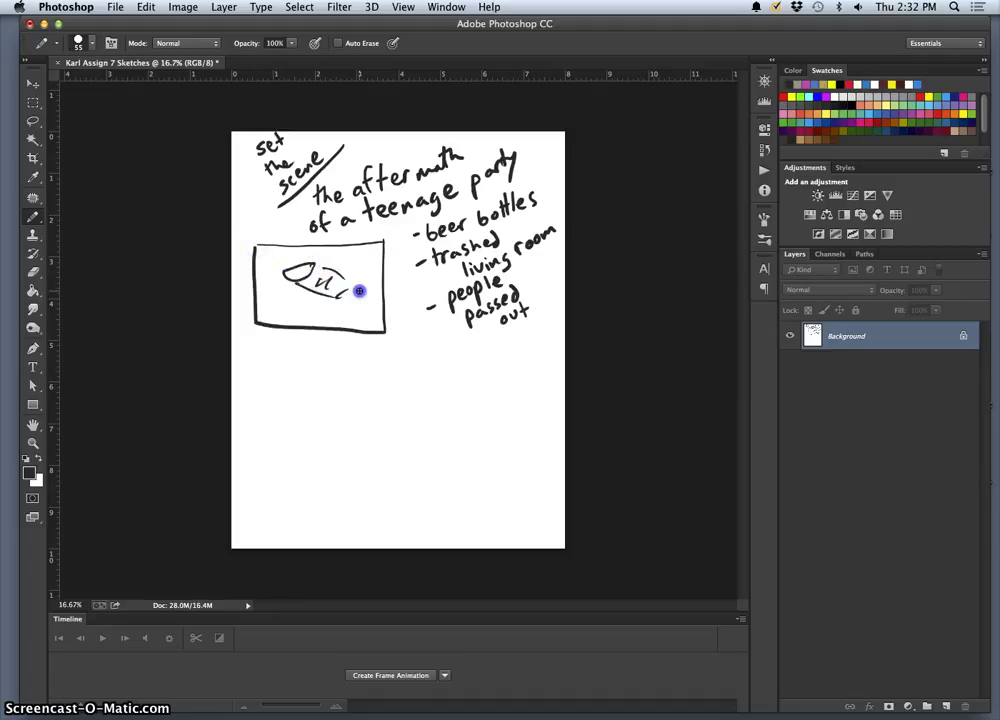
- Fill the thumbnail frame with a rough pencil sketch of the party aftermath scene, adding overlapping outlines and small details
click(319, 259)
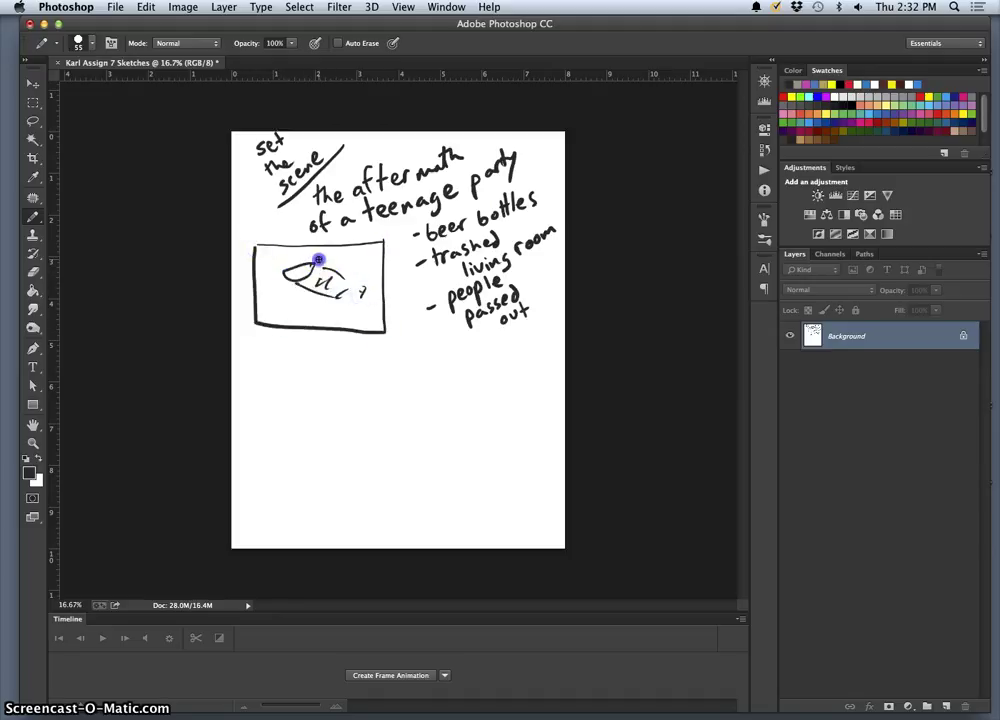
drag(347, 254, 346, 264)
click(367, 286)
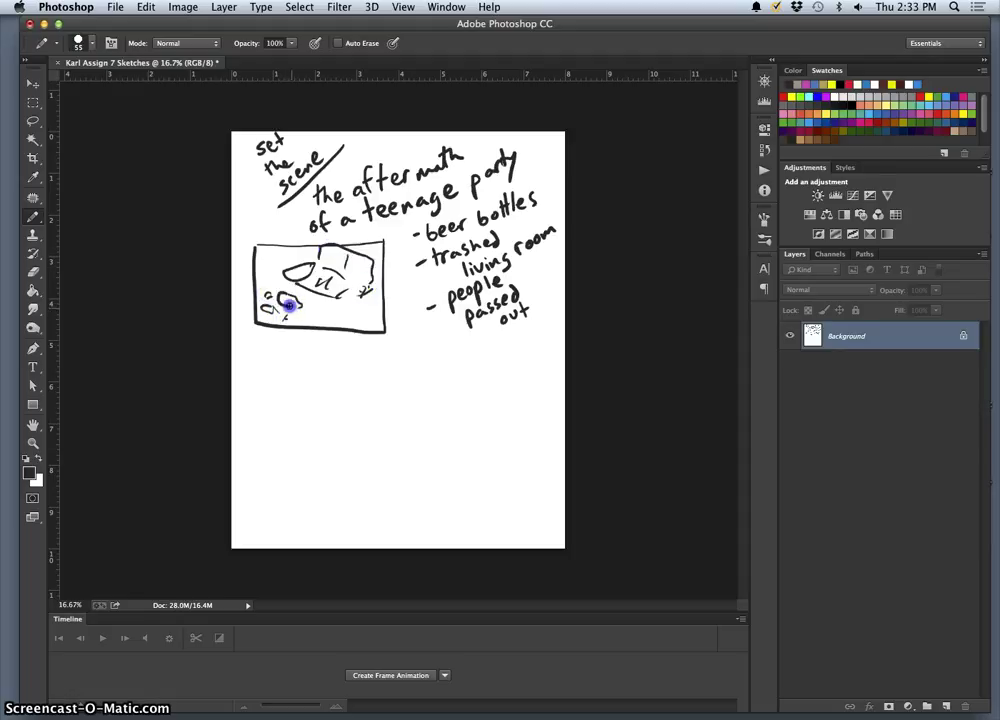
mouse_move(315, 319)
mouse_down()
mouse_move(357, 326)
mouse_move(361, 302)
mouse_up()
click(293, 285)
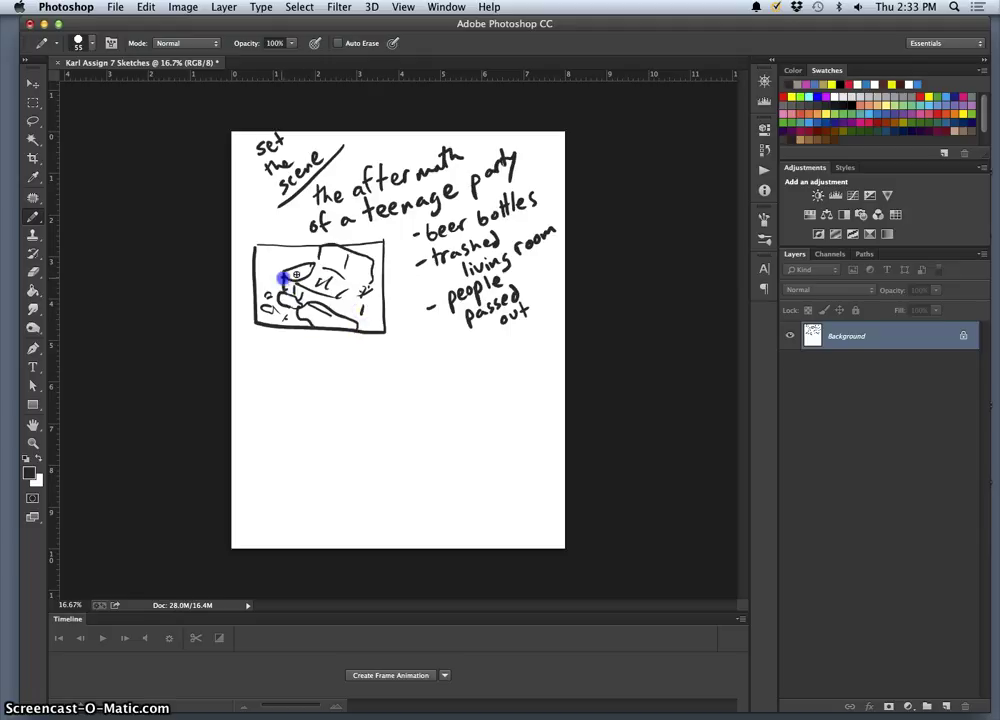
click(356, 301)
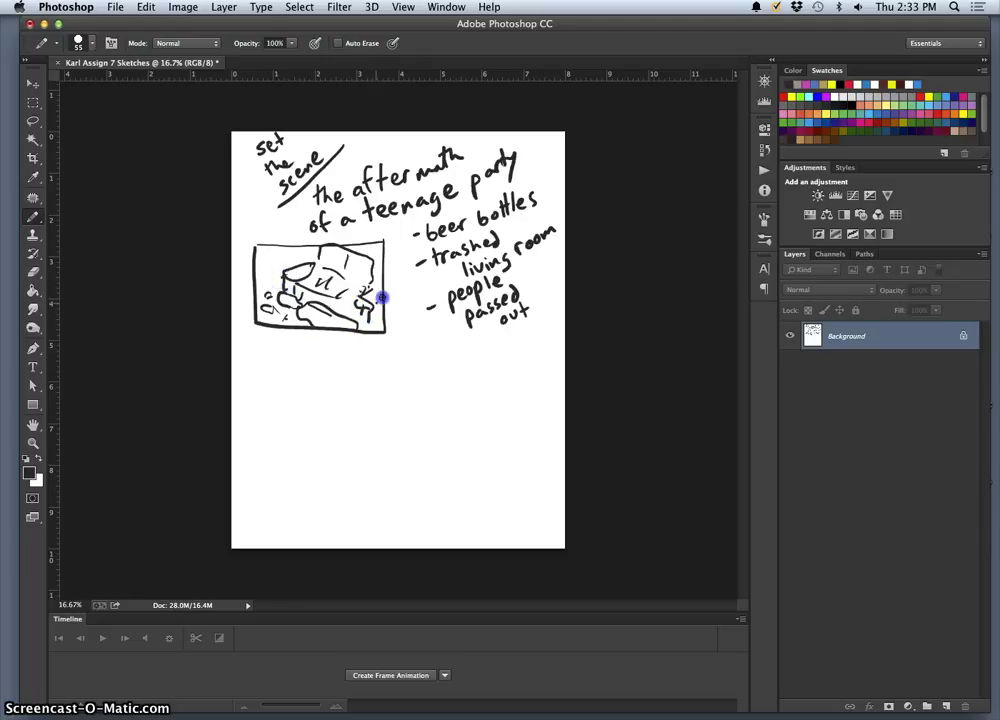
drag(381, 296, 372, 290)
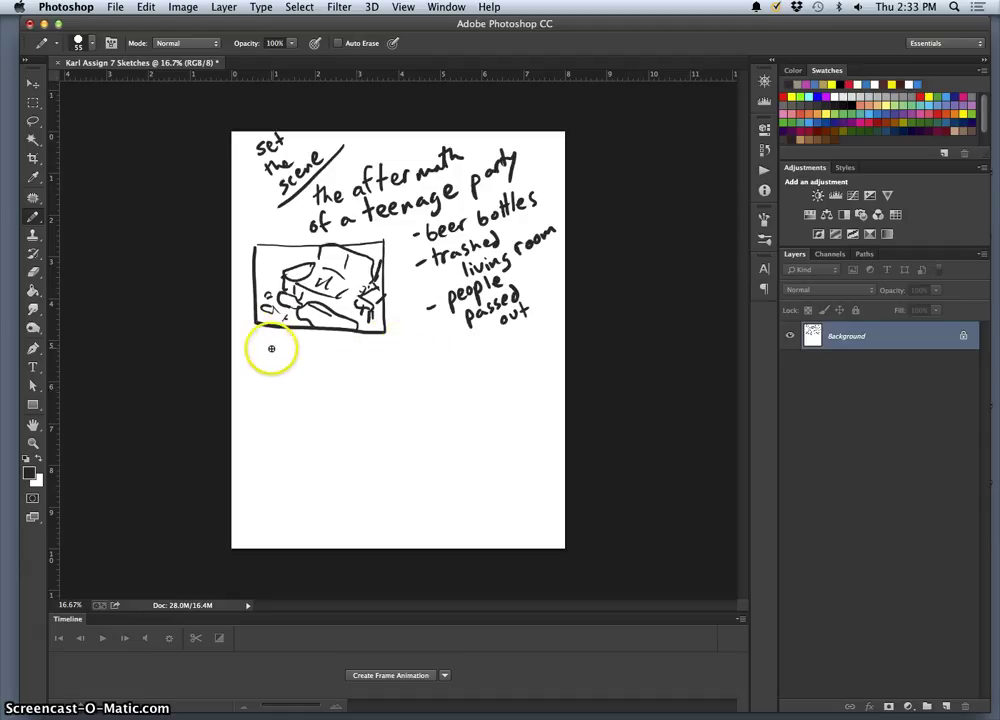
- Handwrite "1. Character" beneath the party thumbnail and draw a short line linking it to the figure inside
drag(268, 342, 270, 350)
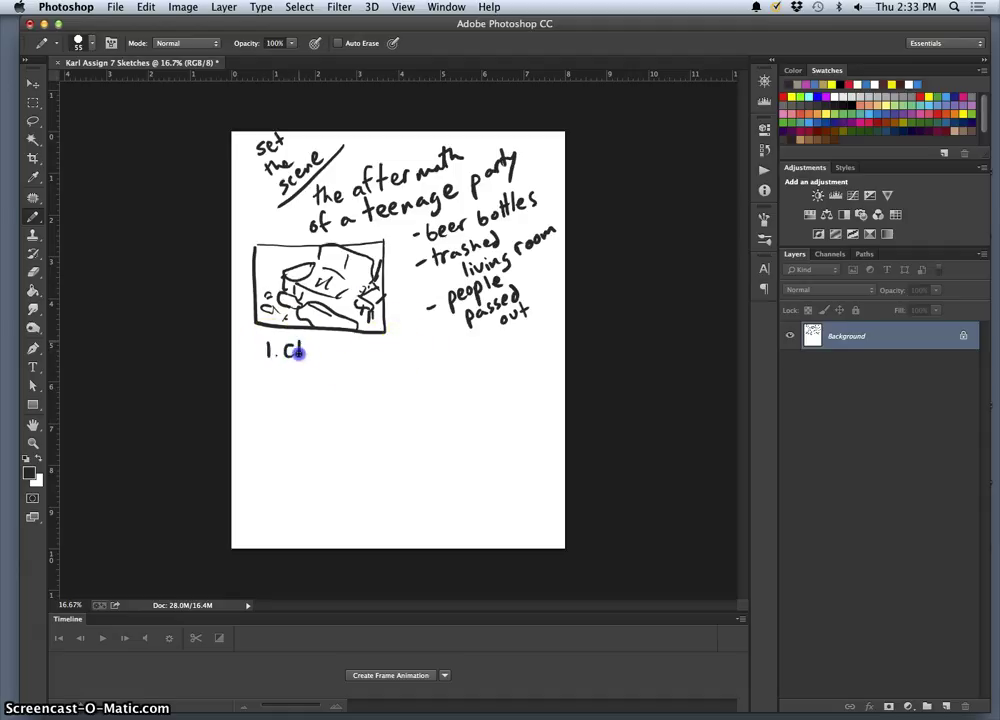
drag(341, 349, 371, 348)
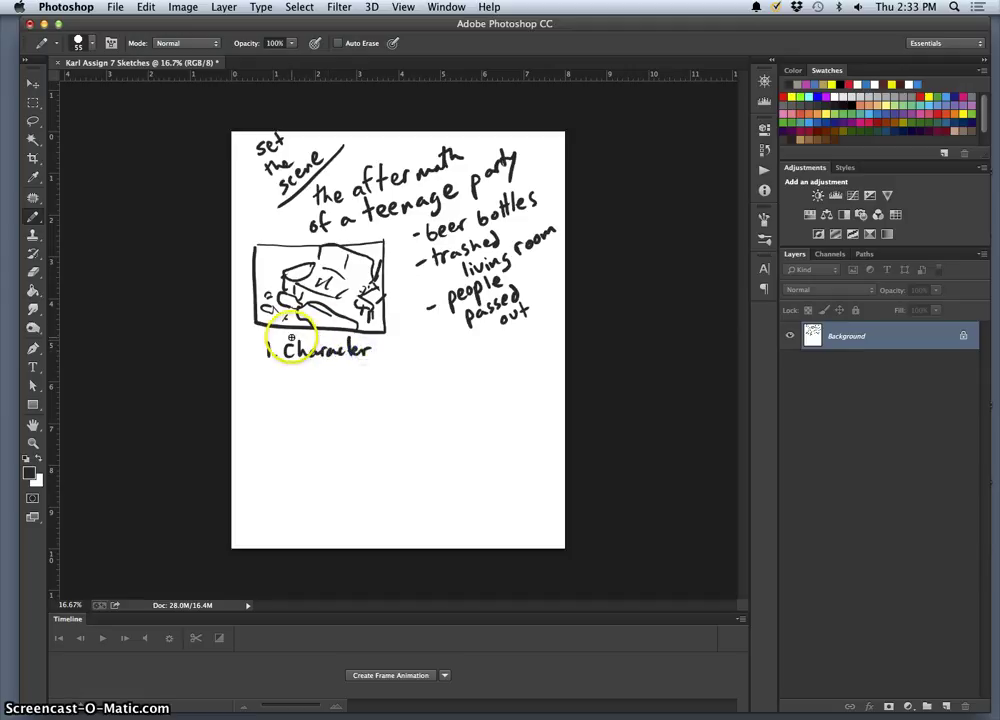
drag(304, 338, 318, 326)
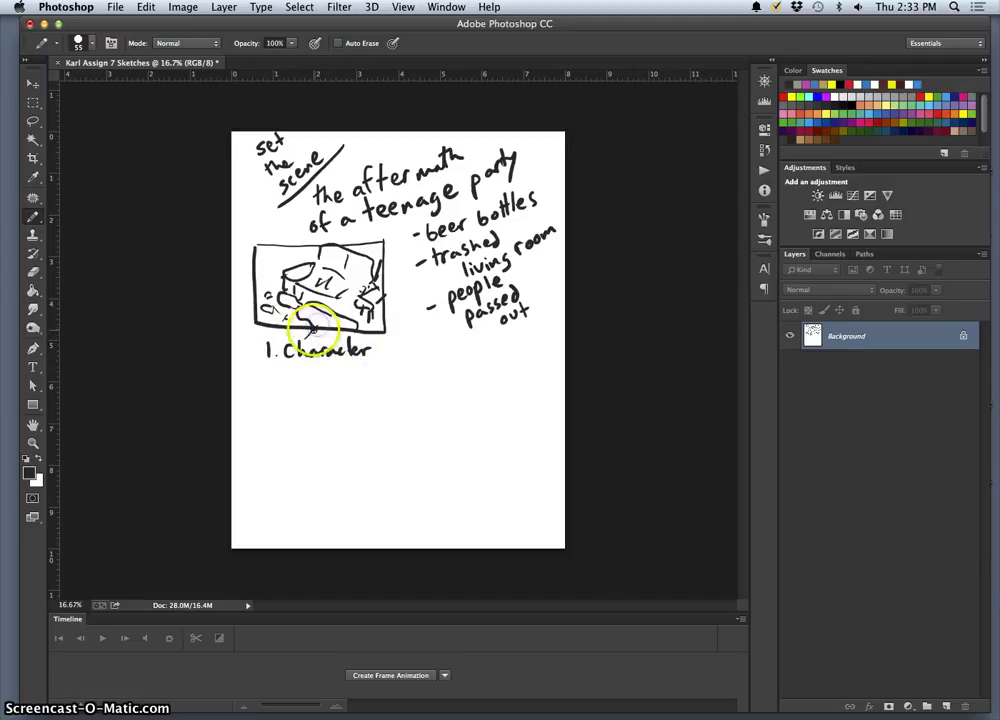
- Handwrite "2. Setting" under the first caption, connecting it with a line to "trashed living room", and add small detail marks inside the thumbnail
click(288, 371)
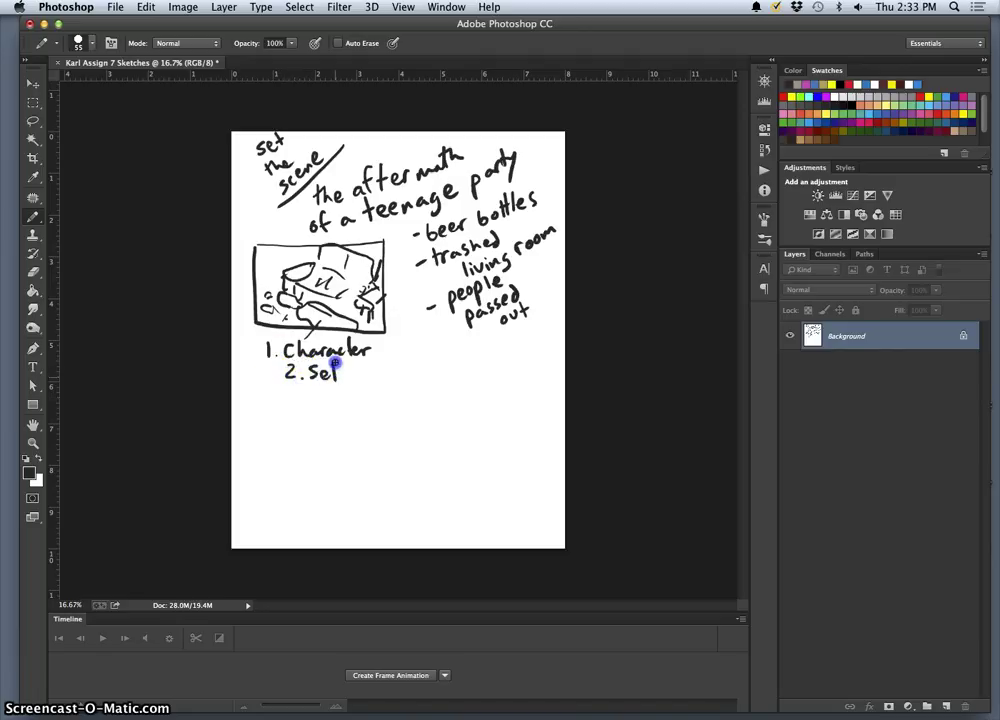
drag(352, 377, 370, 380)
click(264, 276)
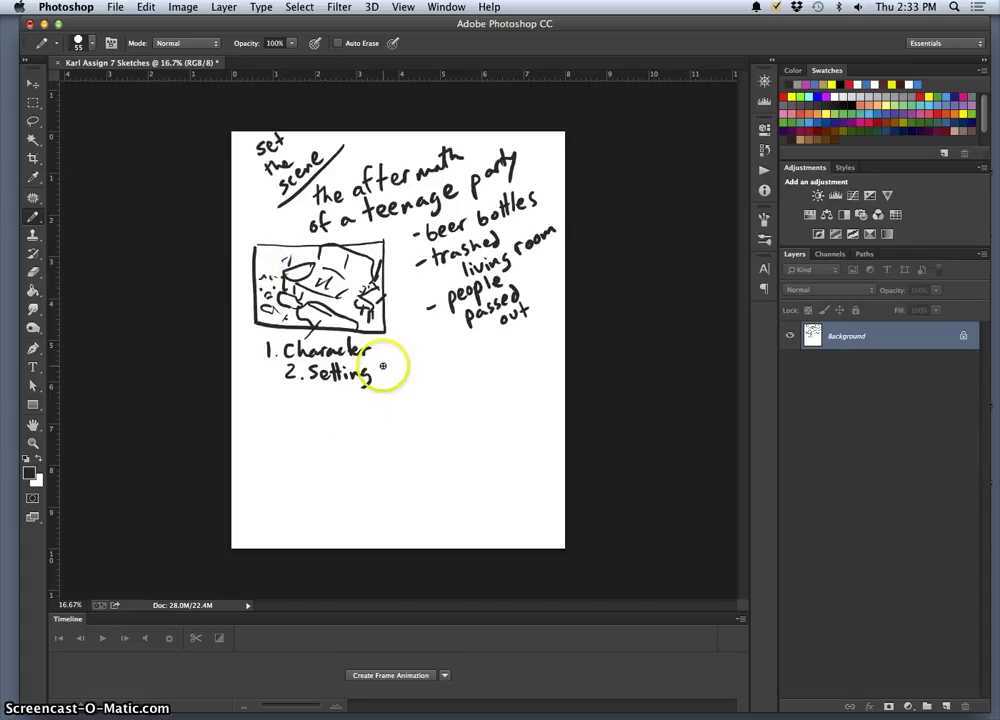
click(423, 284)
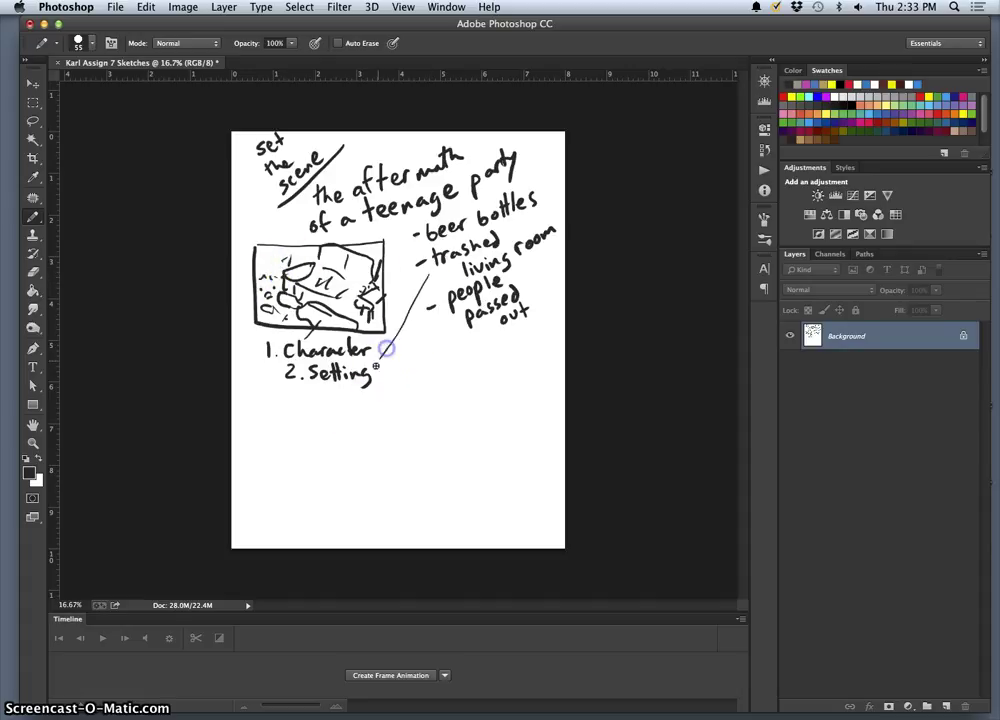
- Handwrite "3. Illusion of Time Passing" as the third item below "2. Setting"
click(325, 392)
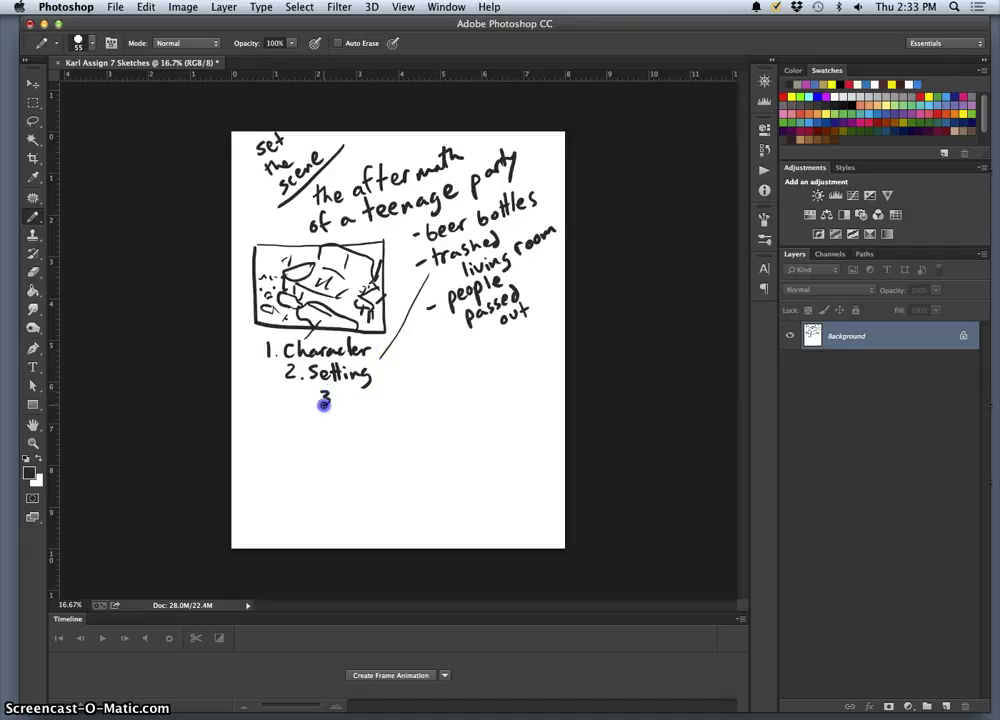
mouse_move(350, 390)
mouse_down()
mouse_move(351, 405)
mouse_move(418, 399)
mouse_move(482, 378)
mouse_up()
mouse_move(473, 382)
mouse_down()
mouse_move(476, 396)
mouse_move(512, 394)
mouse_move(473, 413)
mouse_move(538, 418)
mouse_up()
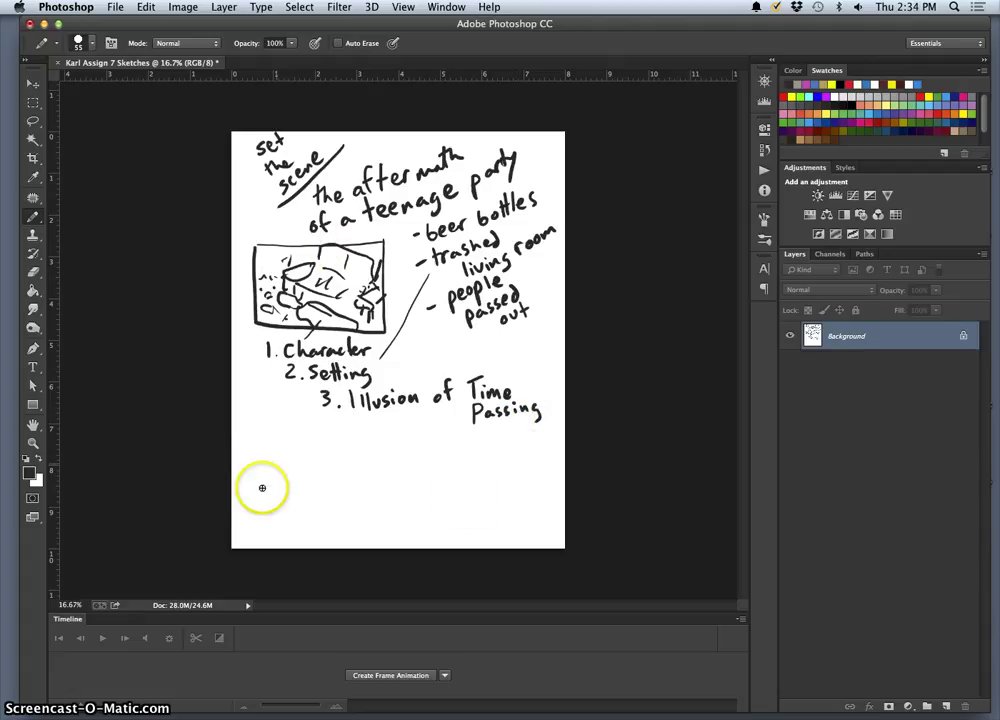
- Draw three small rectangular thumbnail frames, each about 2 inches wide, stepping down across the bottom of the page
click(252, 427)
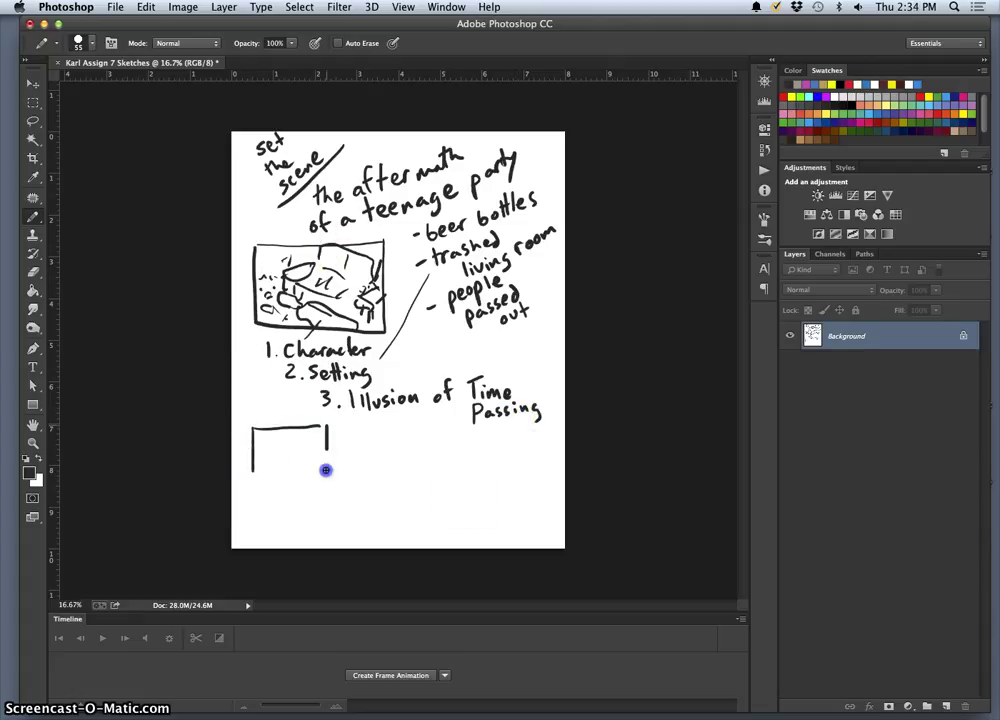
drag(262, 478, 252, 479)
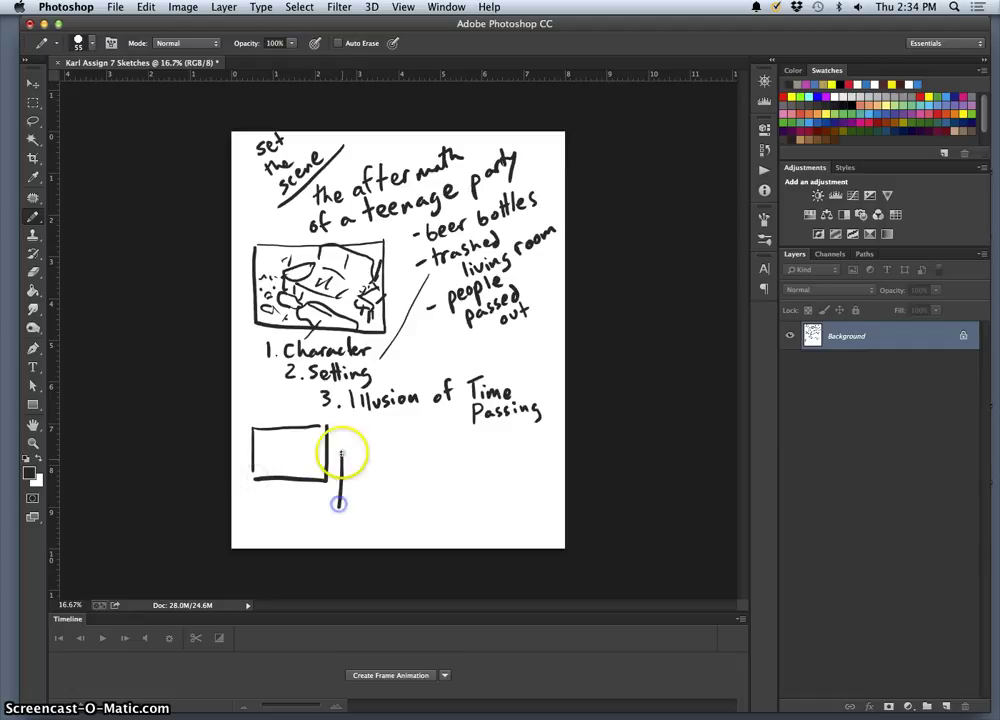
drag(415, 497, 340, 506)
drag(433, 475, 433, 523)
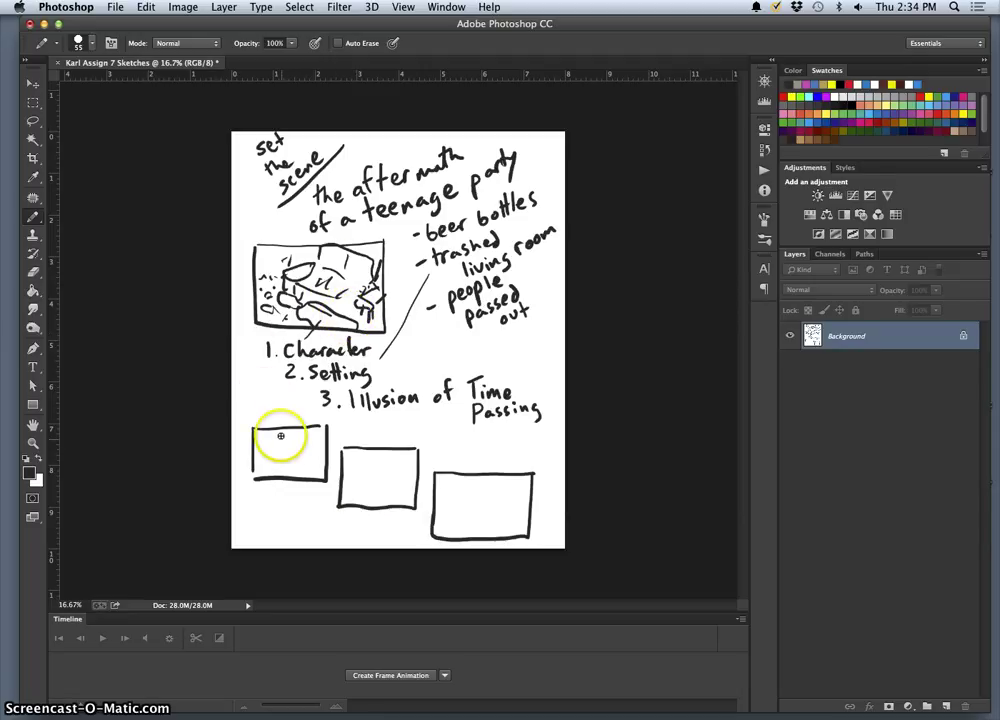
- Sketch a simplified version of the party aftermath scene in each of the three small frames, using rough furniture and figure outlines
drag(279, 435, 281, 442)
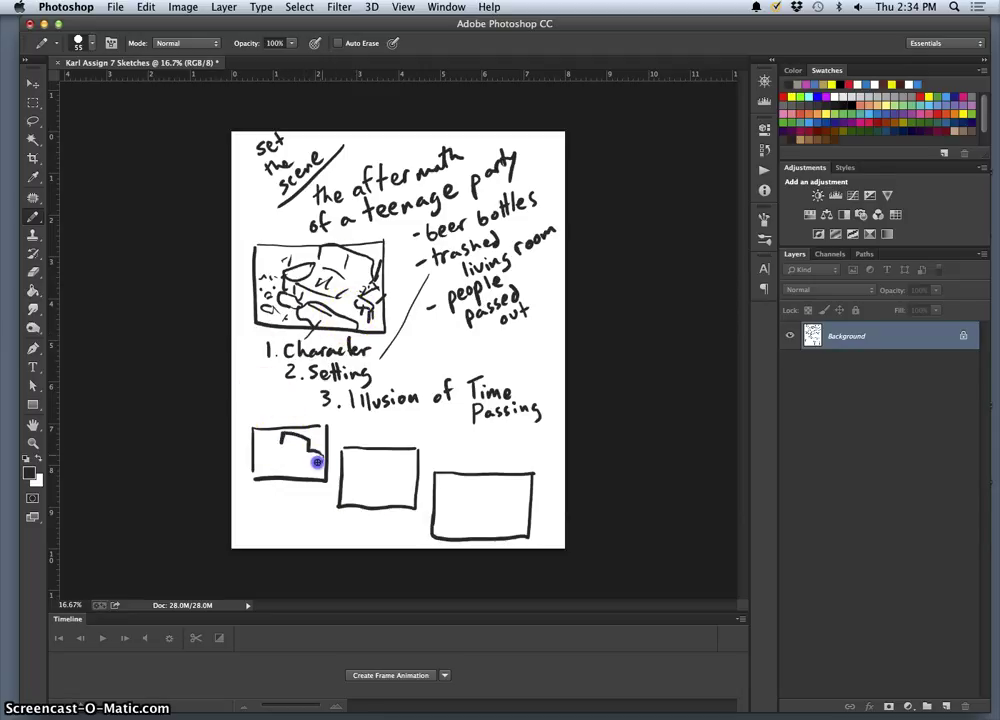
drag(298, 472, 291, 478)
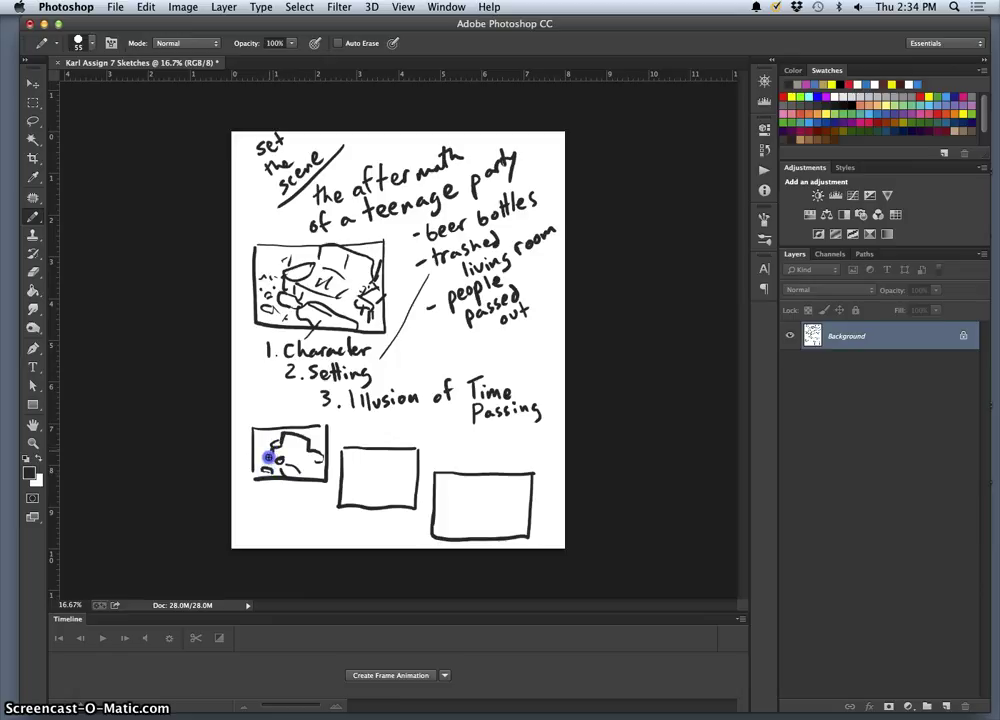
drag(316, 474, 366, 466)
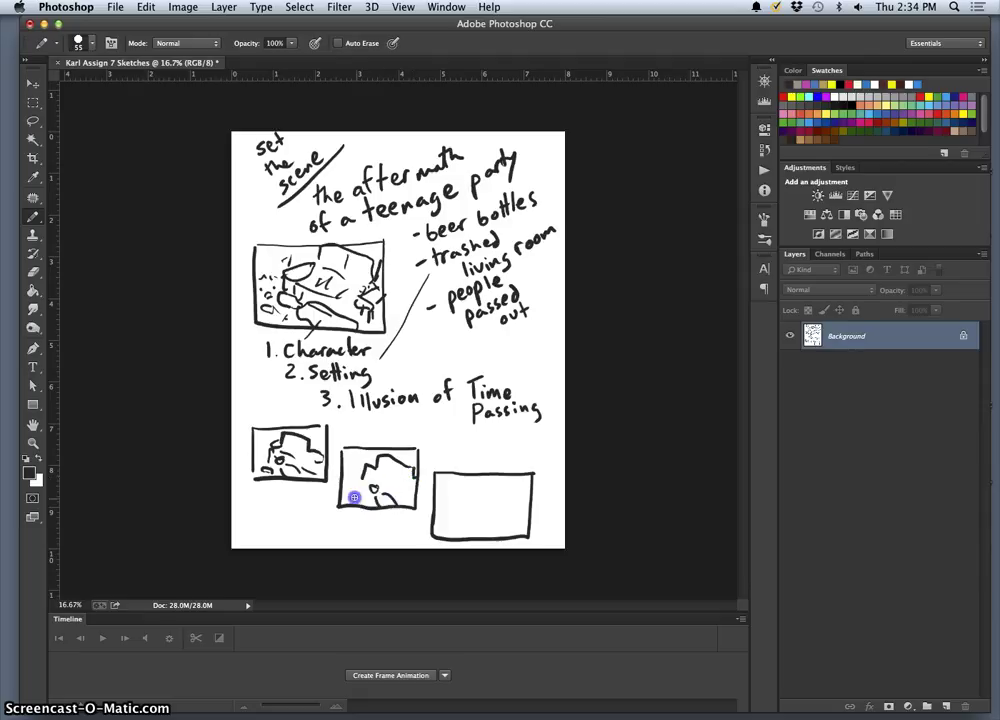
drag(364, 484, 408, 496)
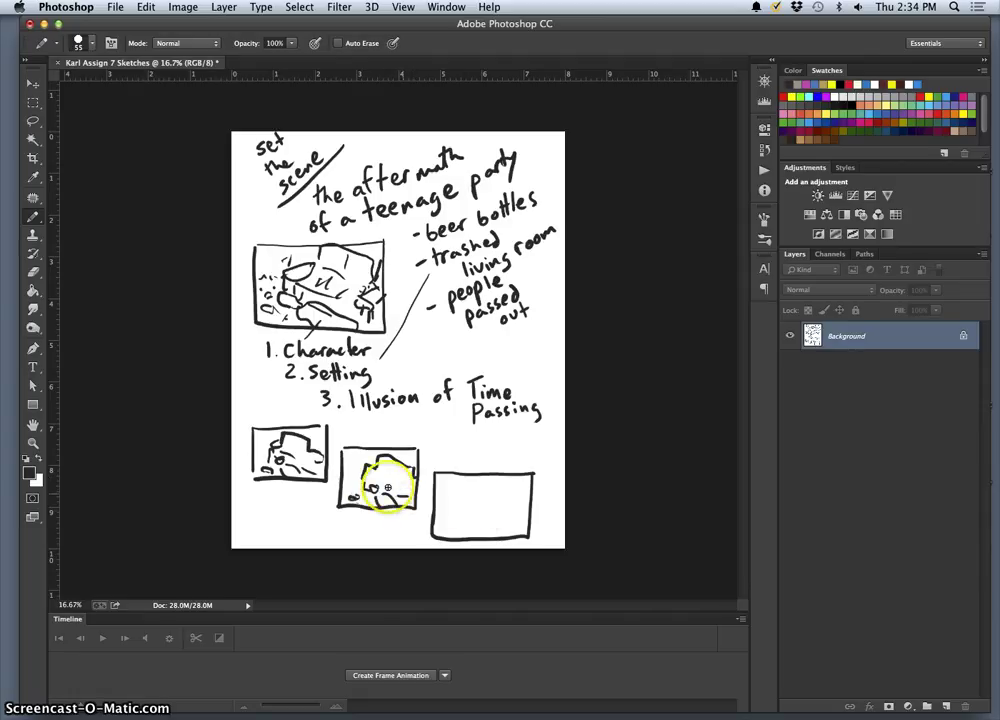
mouse_move(468, 494)
mouse_down()
mouse_move(495, 480)
mouse_move(481, 479)
mouse_move(515, 531)
mouse_move(489, 533)
mouse_move(444, 508)
mouse_move(438, 524)
mouse_up()
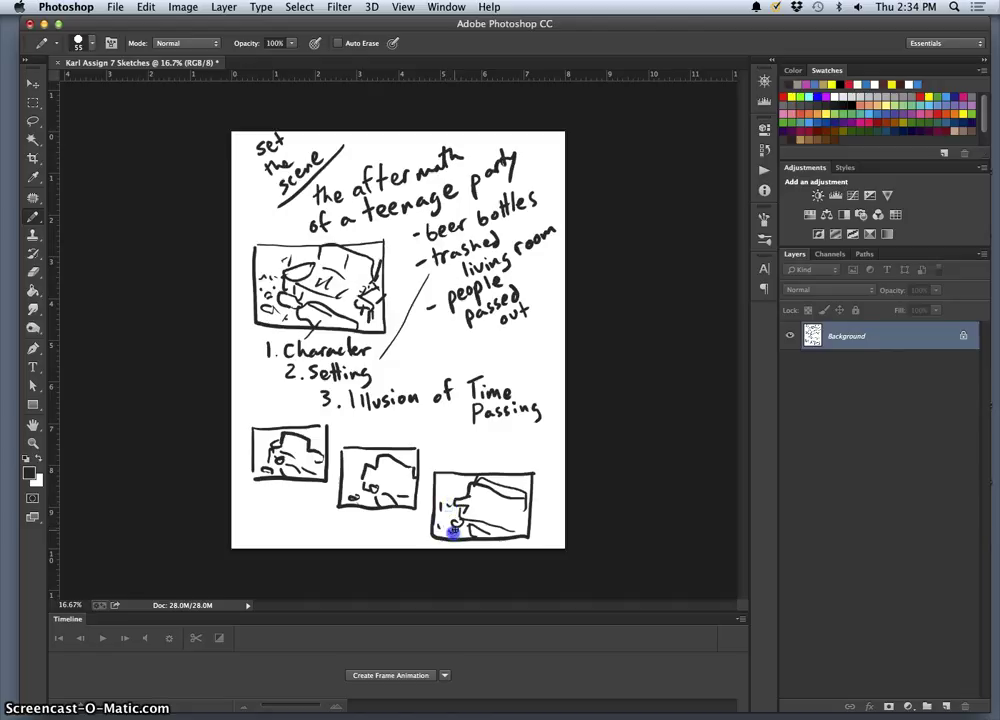
click(485, 510)
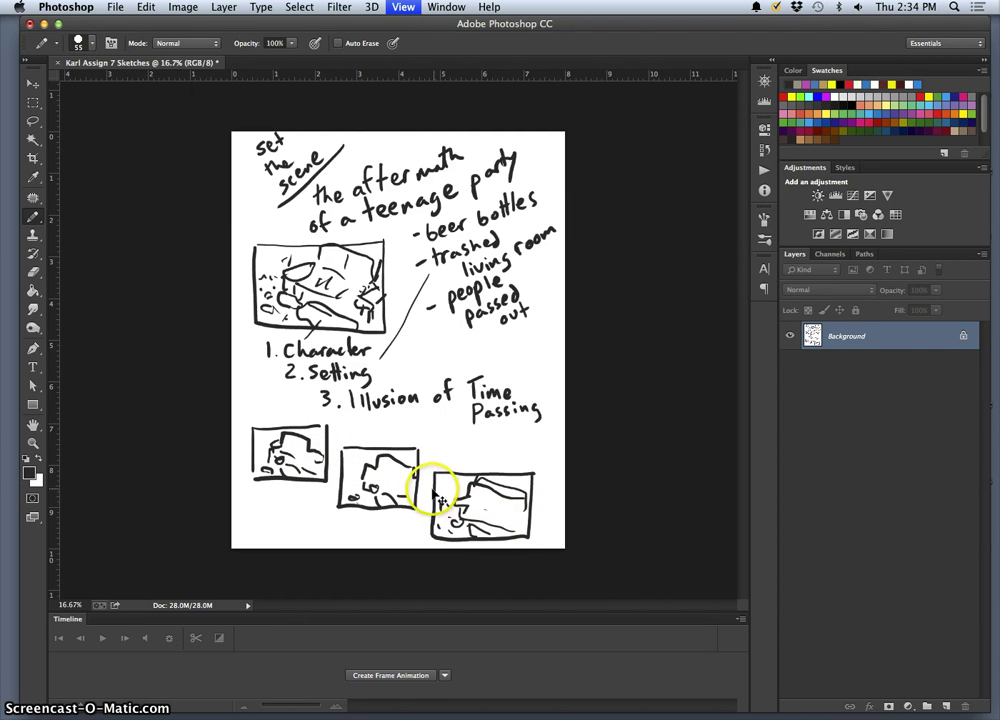
- Set the pencil to 28 px in dark blue and add a new layer for shading the small thumbnails
key(super+plus)
key(super+plus)
mouse_move(295, 500)
mouse_down()
mouse_move(373, 319)
mouse_move(463, 195)
mouse_up()
key(super+r)
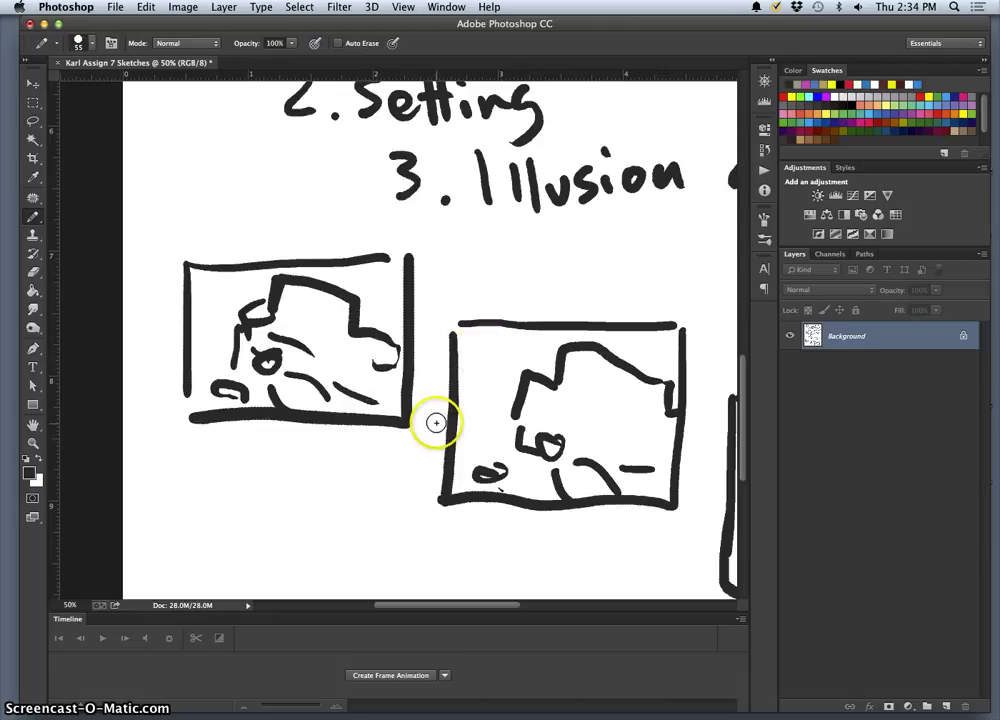
click(92, 43)
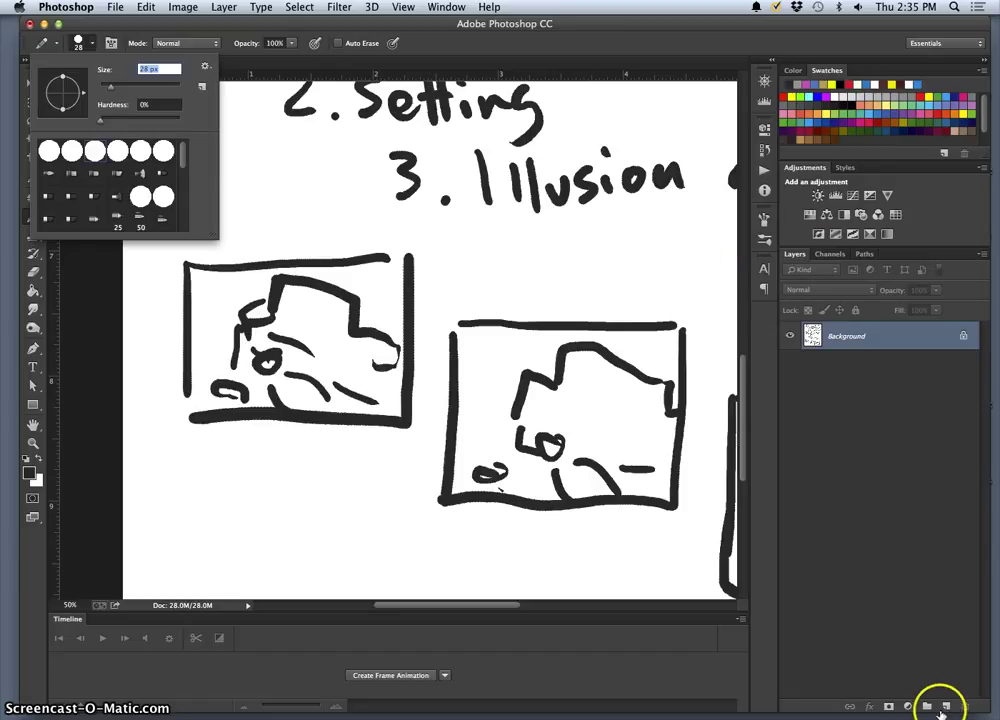
click(946, 706)
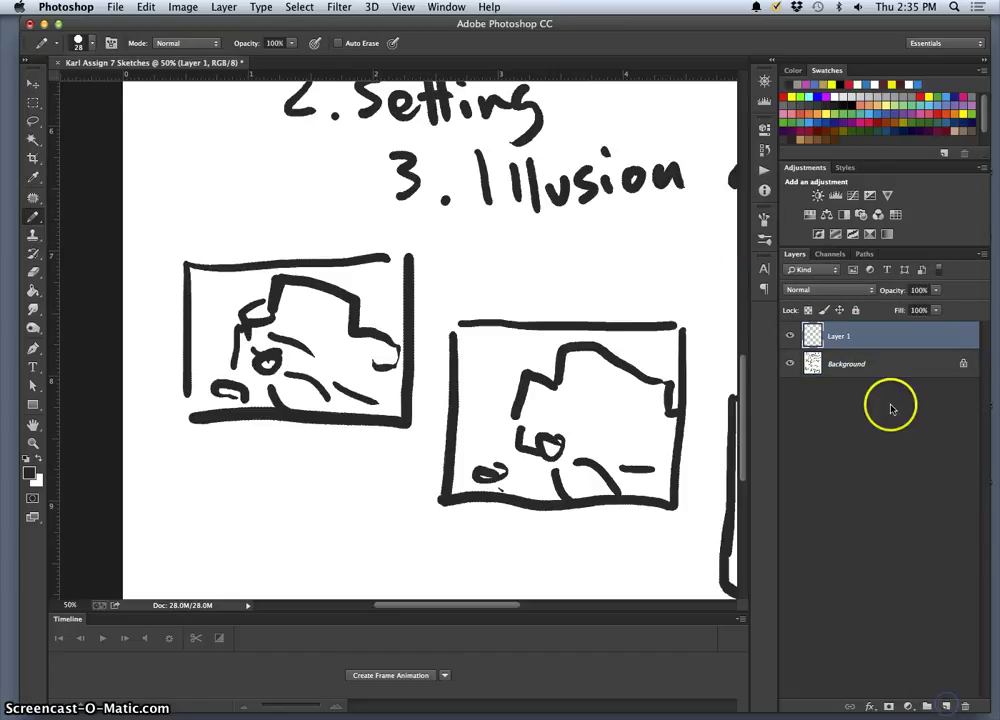
click(953, 115)
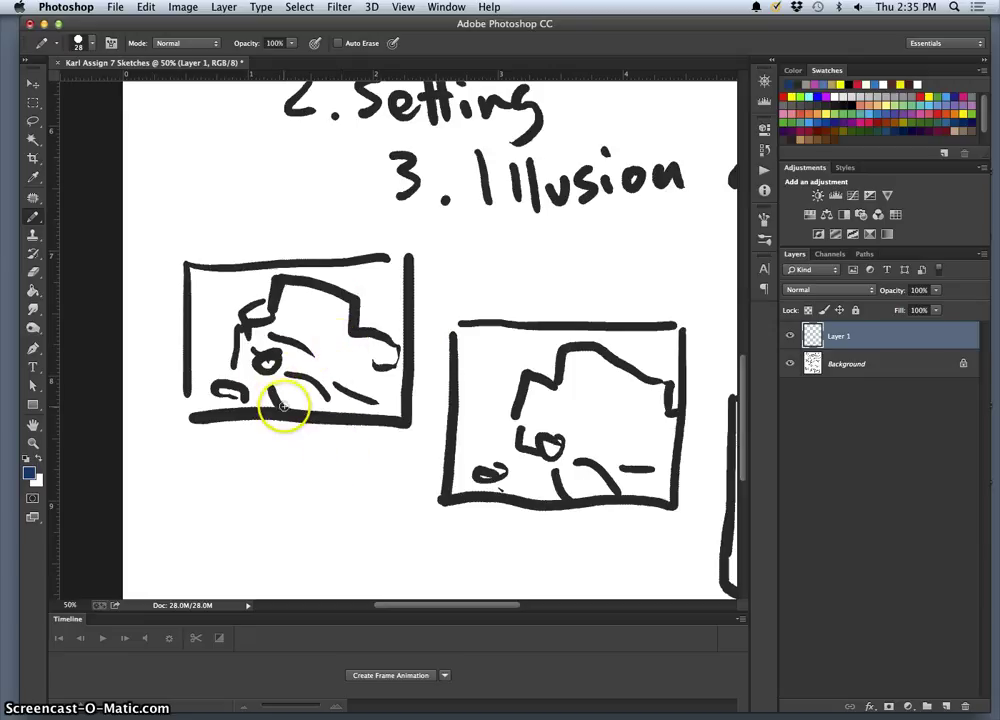
drag(262, 386, 300, 374)
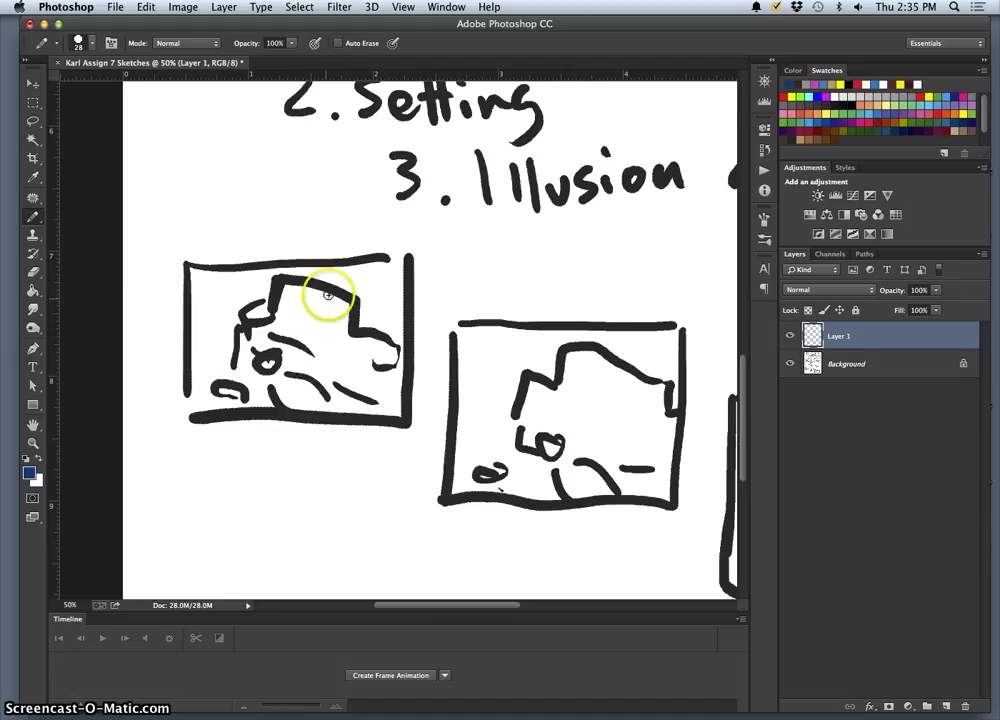
drag(194, 219, 184, 203)
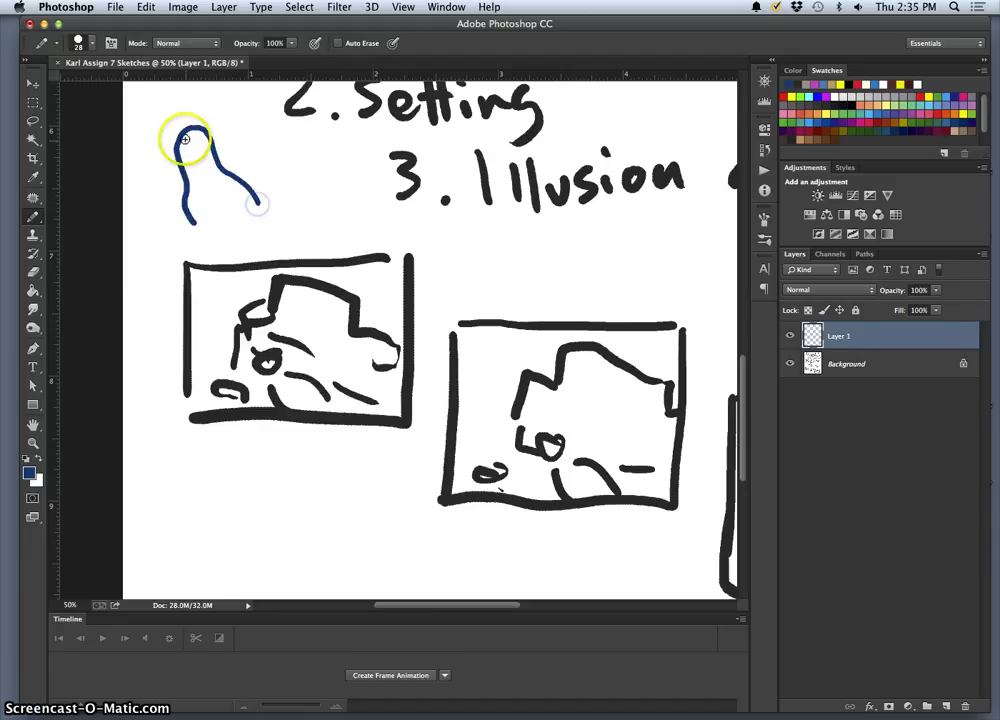
click(190, 148)
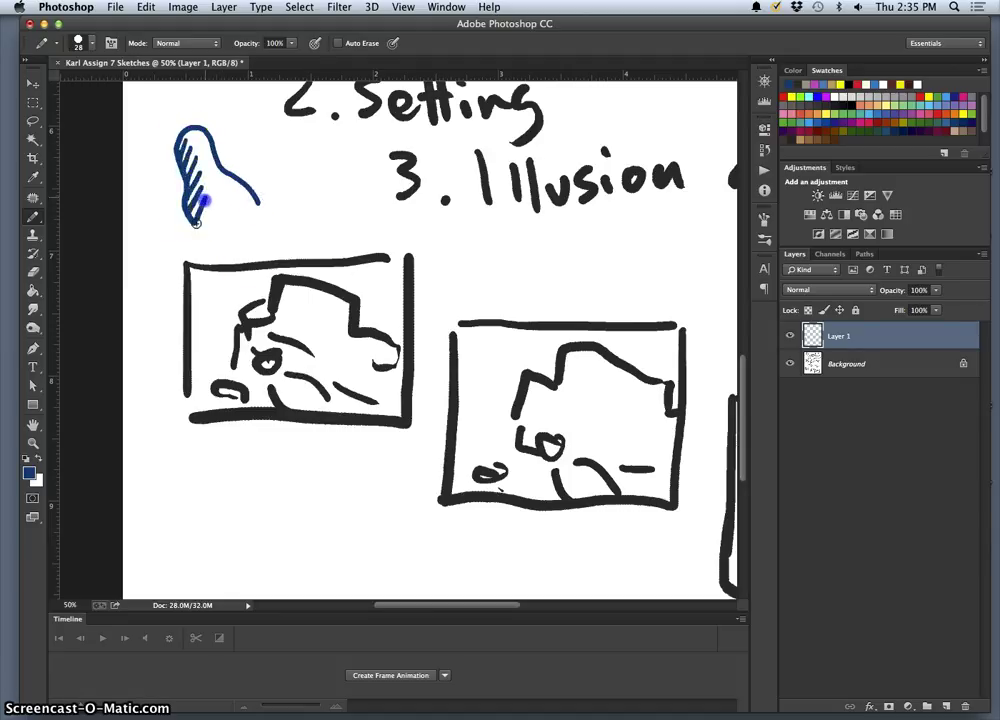
mouse_move(214, 200)
mouse_down()
mouse_move(231, 218)
mouse_move(283, 217)
mouse_up()
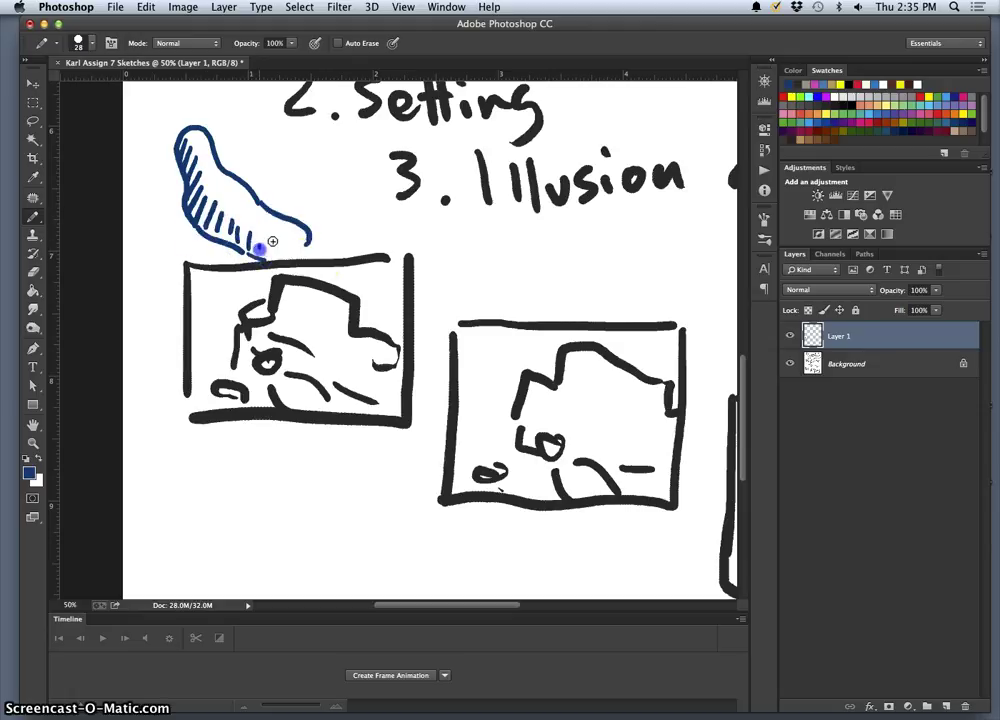
key(alt+super+z)
key(alt+super+z)
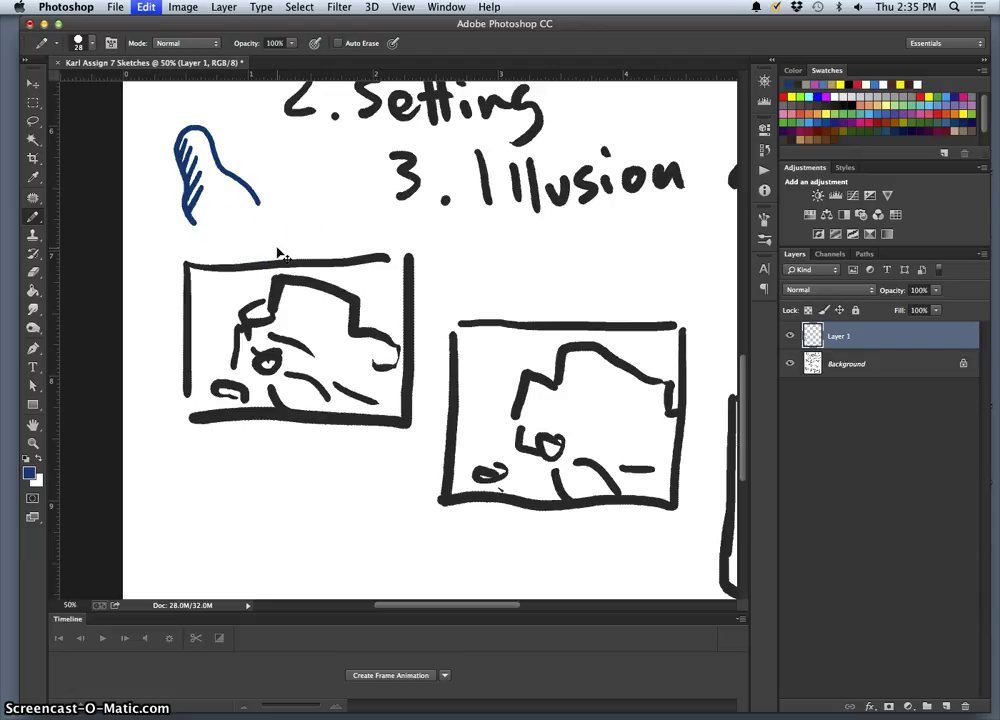
key(super+alt+z)
key(super+alt+z)
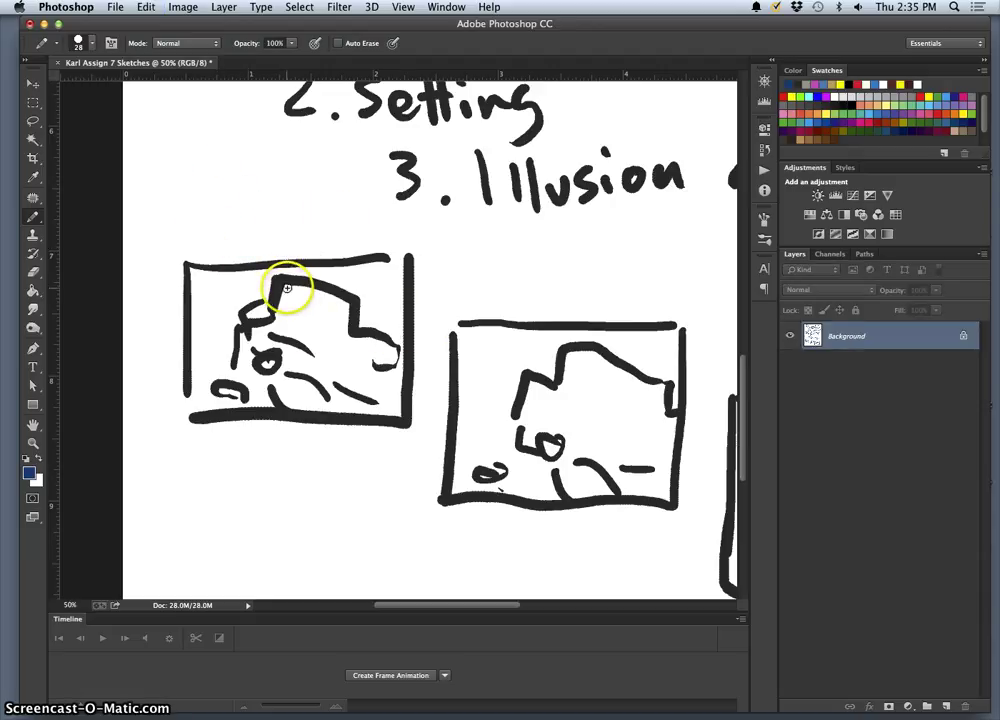
- Hatch blue shadows on the furniture, figure and bottle in the first small thumbnail, and draw a light-direction arrow at its upper right corner
mouse_move(279, 300)
mouse_down()
mouse_move(291, 297)
mouse_move(279, 312)
mouse_move(262, 311)
mouse_move(321, 345)
mouse_up()
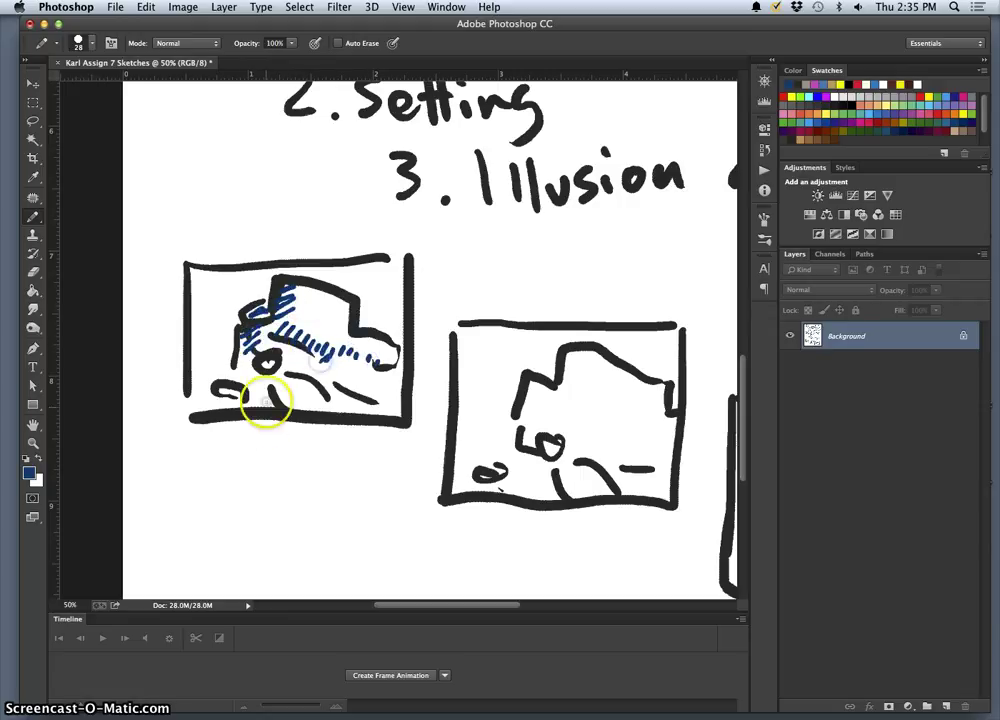
drag(452, 238, 420, 262)
drag(421, 247, 444, 265)
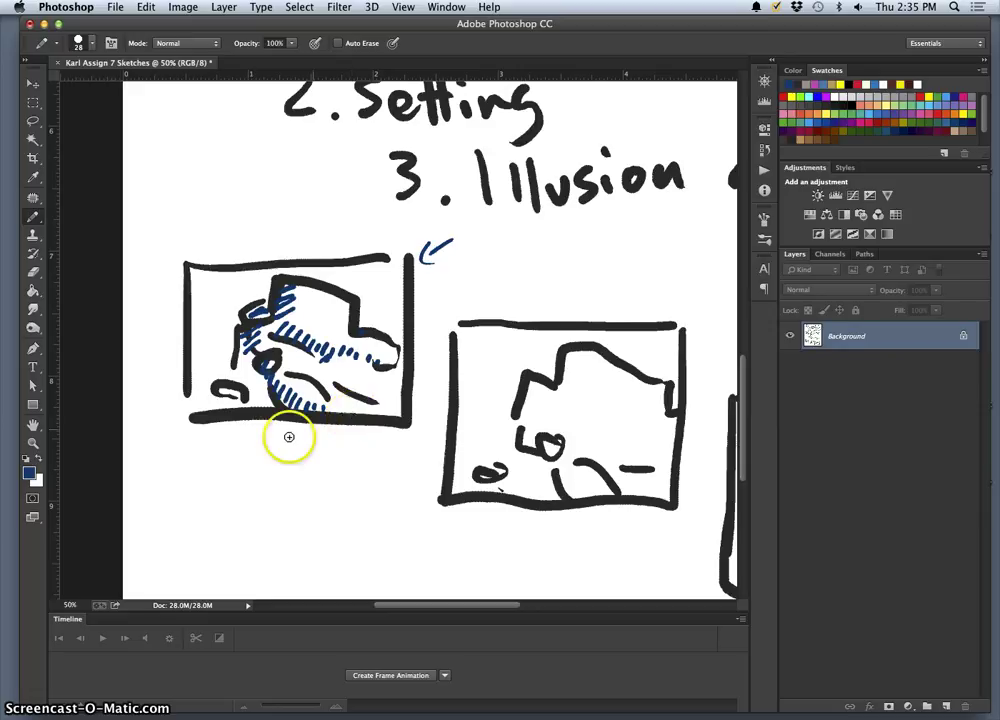
click(225, 396)
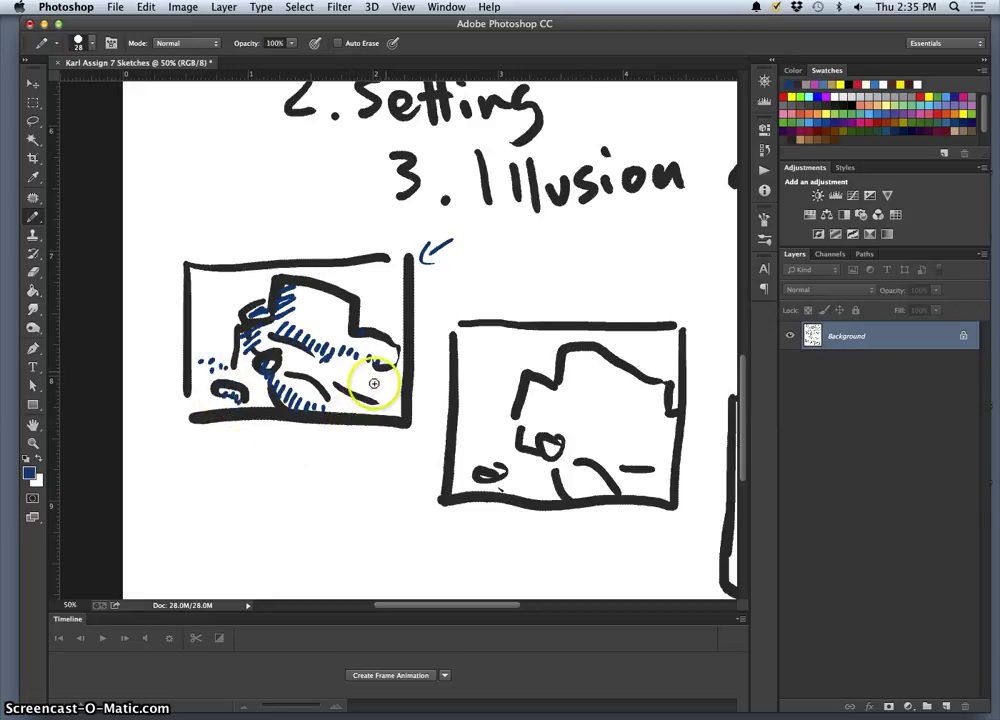
- Add blue background details to the first small thumbnail: hatching along the upper edge, lines above the furniture and a shaded patch at left
click(227, 281)
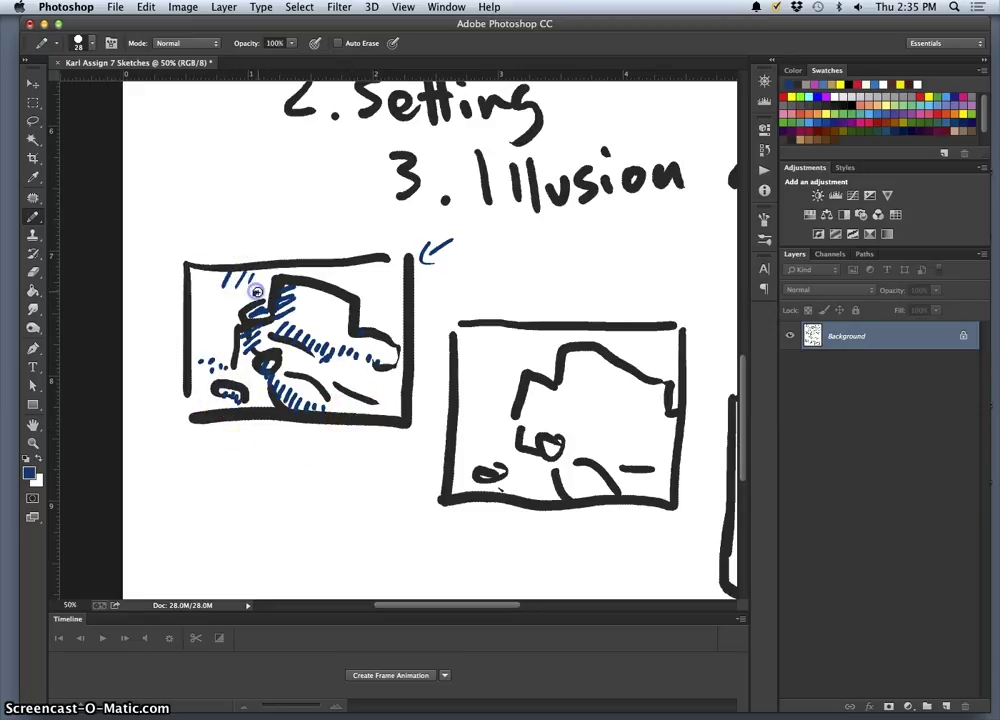
mouse_move(351, 267)
mouse_down()
mouse_move(345, 276)
mouse_move(364, 283)
mouse_move(325, 279)
mouse_move(406, 279)
mouse_move(366, 290)
mouse_move(398, 308)
mouse_up()
click(226, 324)
drag(200, 324, 218, 321)
click(198, 304)
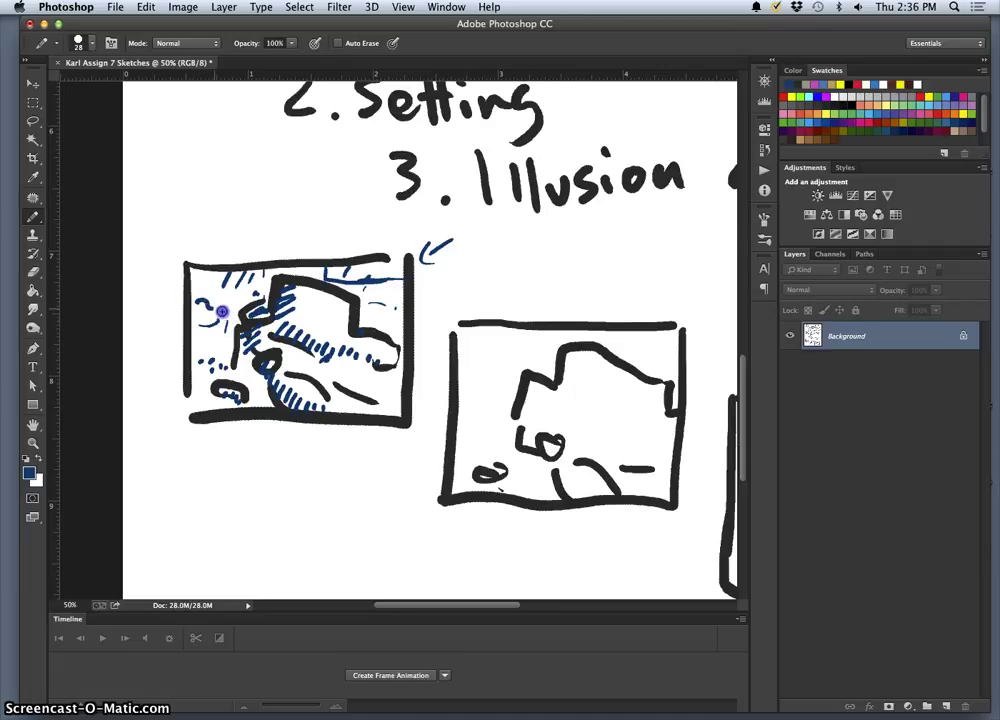
click(213, 322)
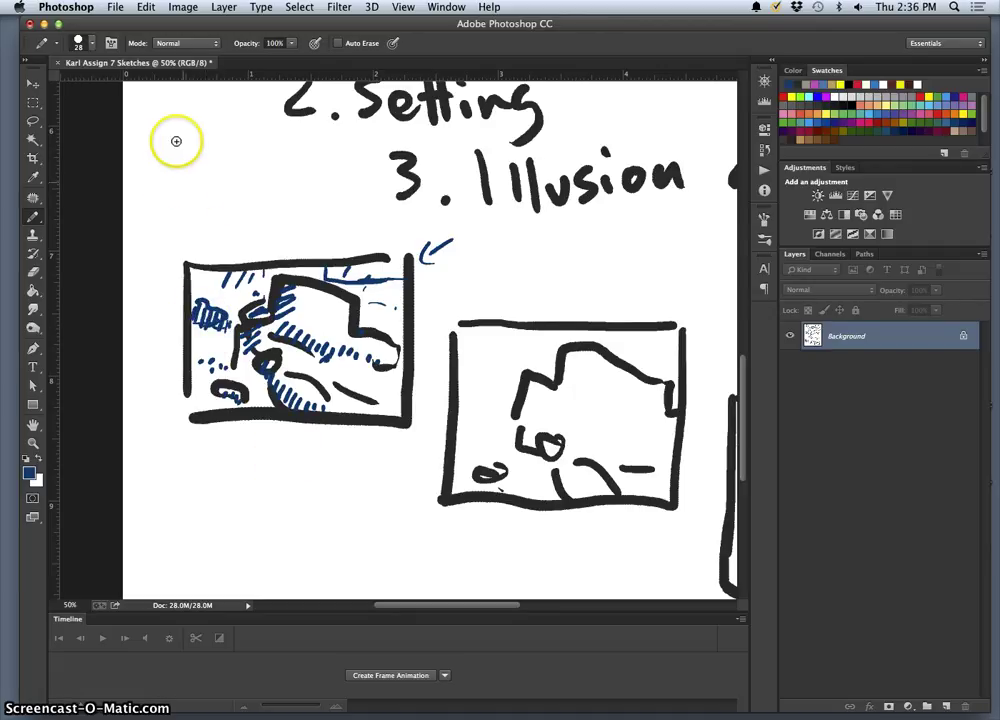
- Draw a blue hatched swatch above the first small thumbnail and handwrite "- in focus" beside it
click(172, 163)
drag(167, 175, 156, 200)
mouse_move(181, 167)
mouse_down()
mouse_move(163, 208)
mouse_move(177, 230)
mouse_up()
drag(219, 190, 232, 188)
click(253, 189)
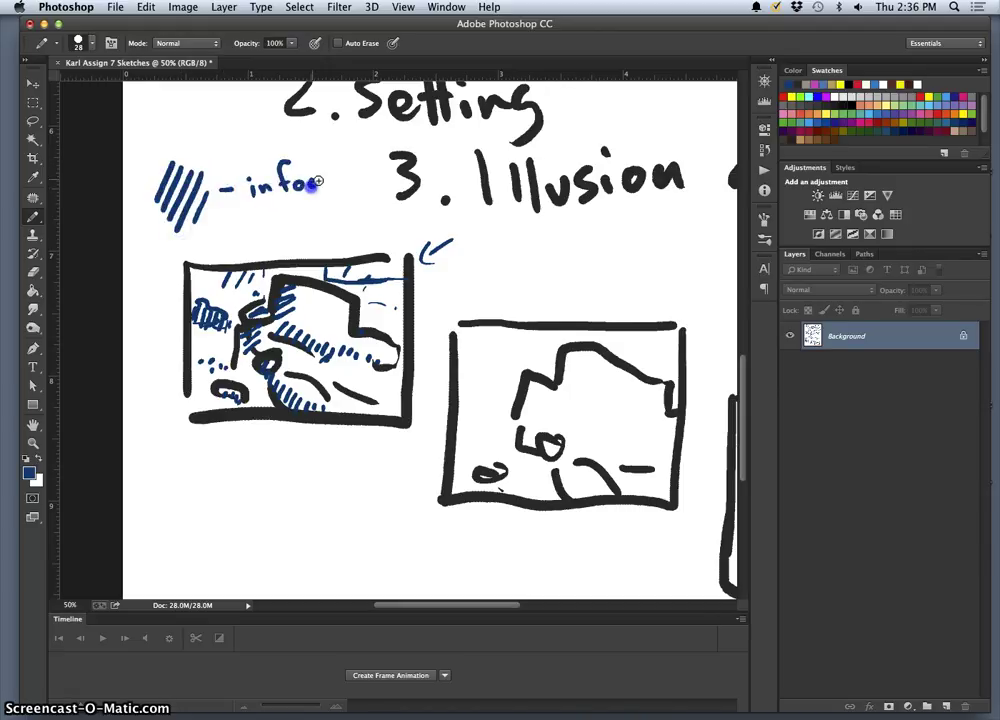
drag(318, 174, 331, 188)
drag(345, 172, 335, 188)
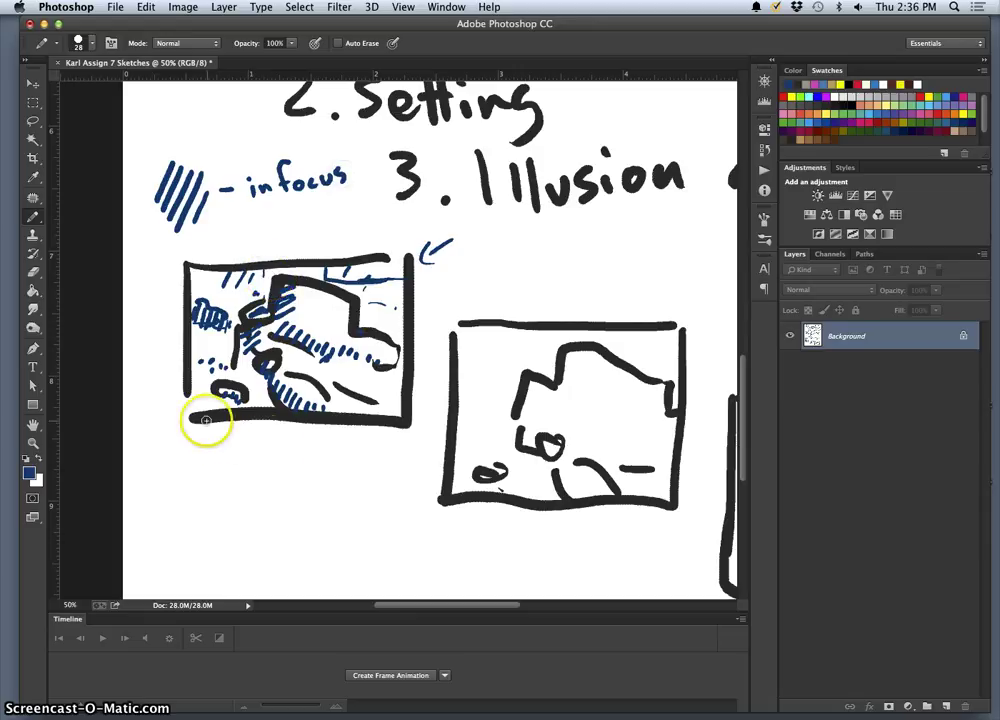
- Handwrite "all in focus" in blue beneath the first small thumbnail
drag(222, 432, 222, 452)
mouse_move(232, 432)
mouse_down()
mouse_move(232, 452)
mouse_move(305, 447)
mouse_up()
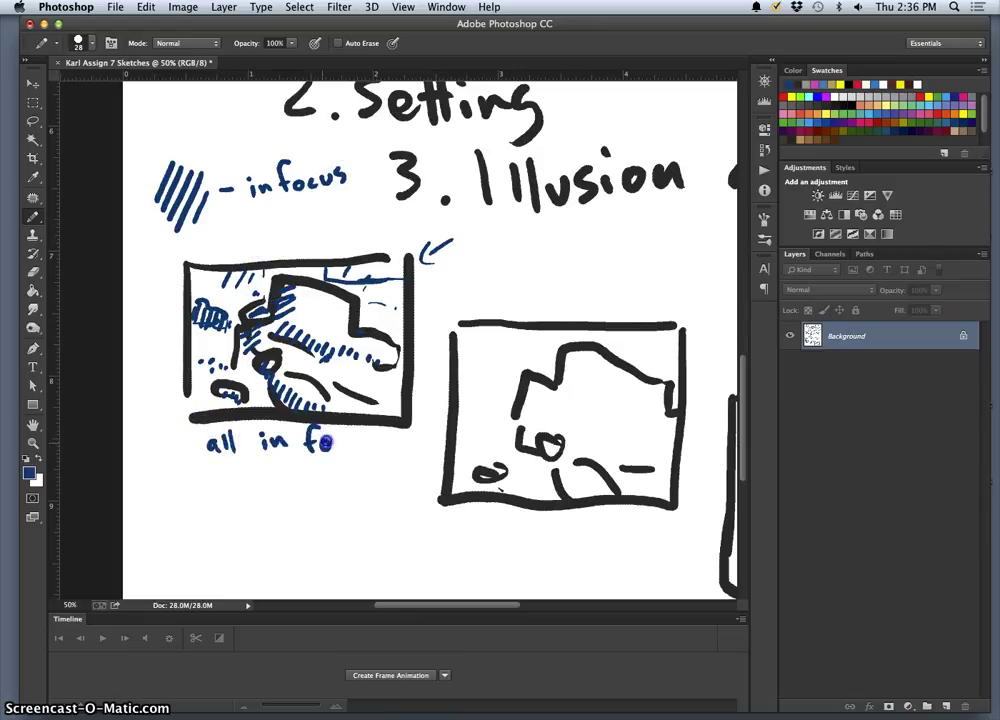
drag(377, 437, 368, 450)
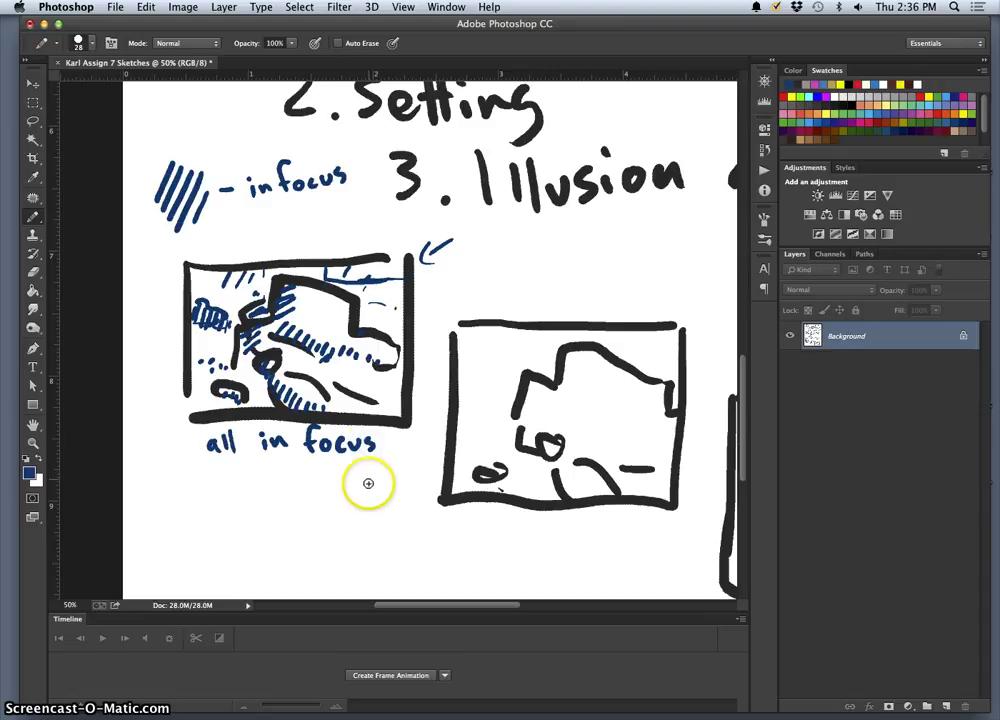
drag(580, 461, 611, 488)
key(super+z)
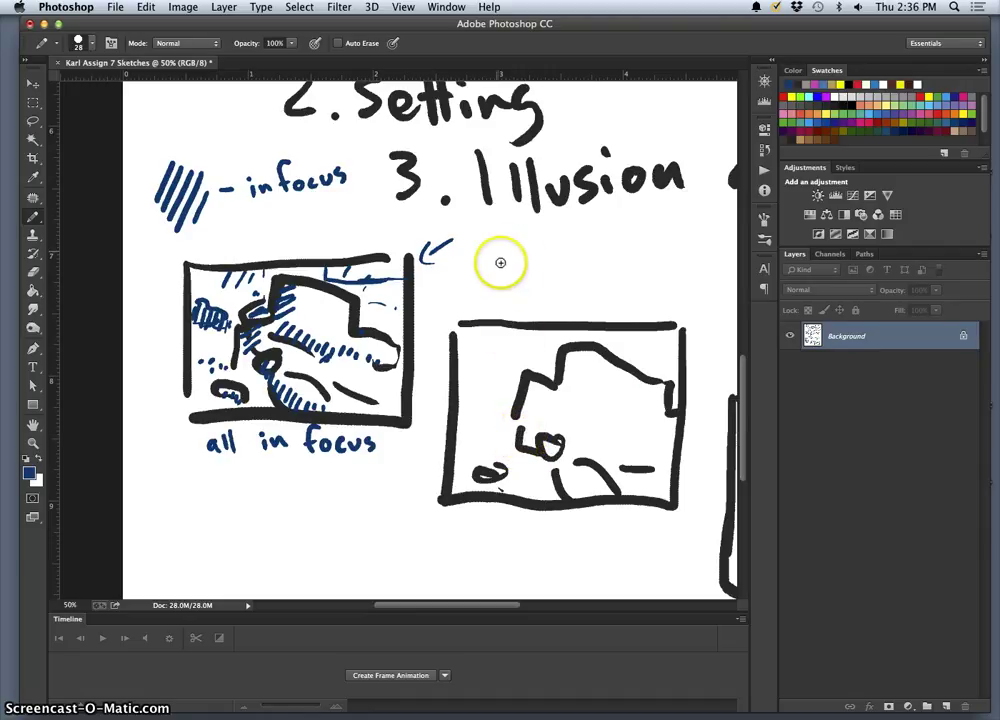
- Draw a solid blue circle swatch above the second small thumbnail and handwrite "- out of Focus" beside it
right_click(497, 254)
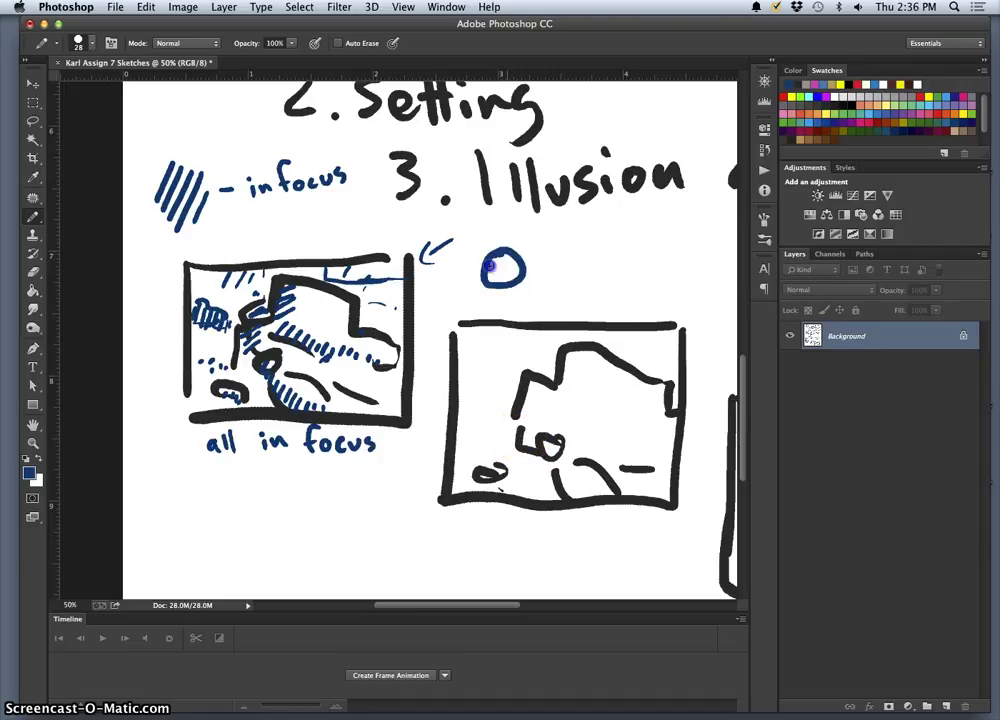
click(541, 256)
click(564, 249)
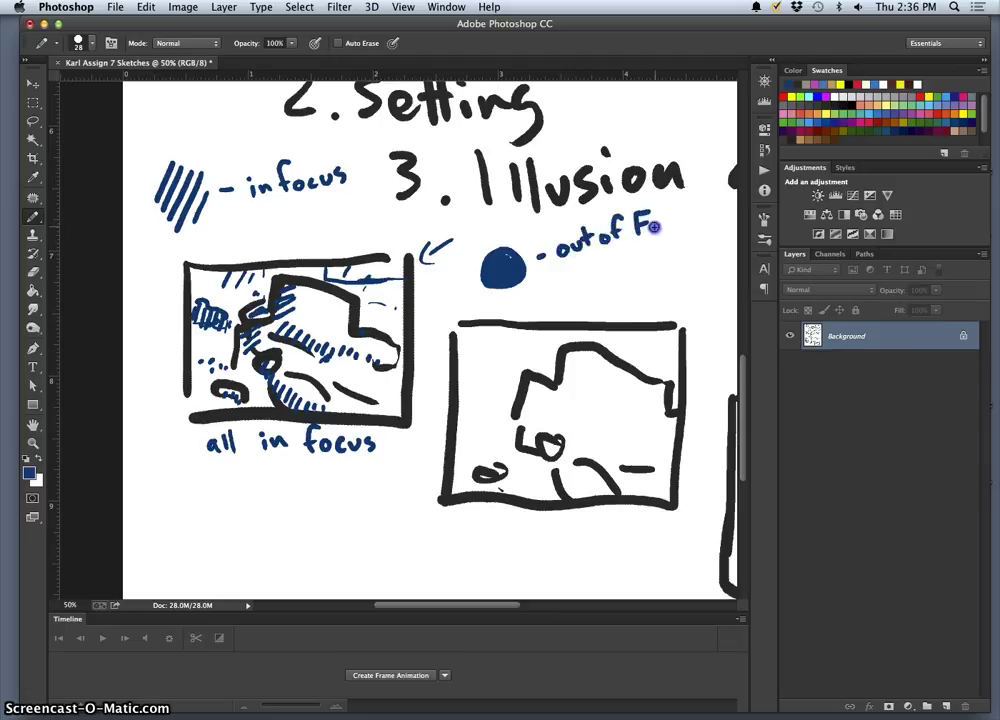
drag(693, 215, 686, 231)
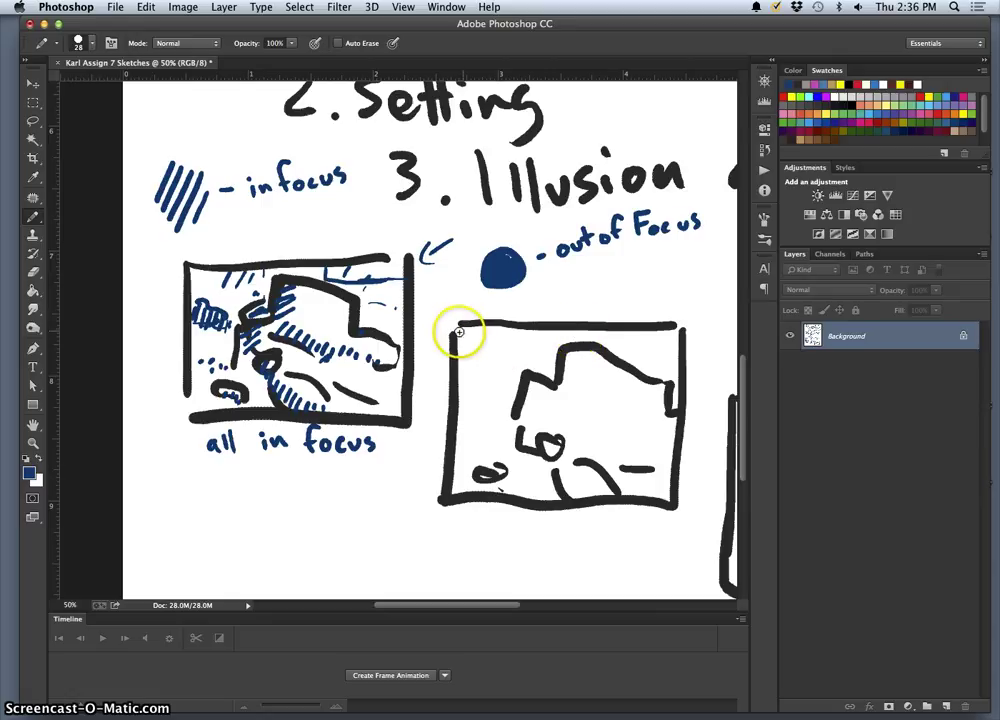
- Fill the background above and to the left of the furniture in the second small thumbnail with solid blue
click(453, 335)
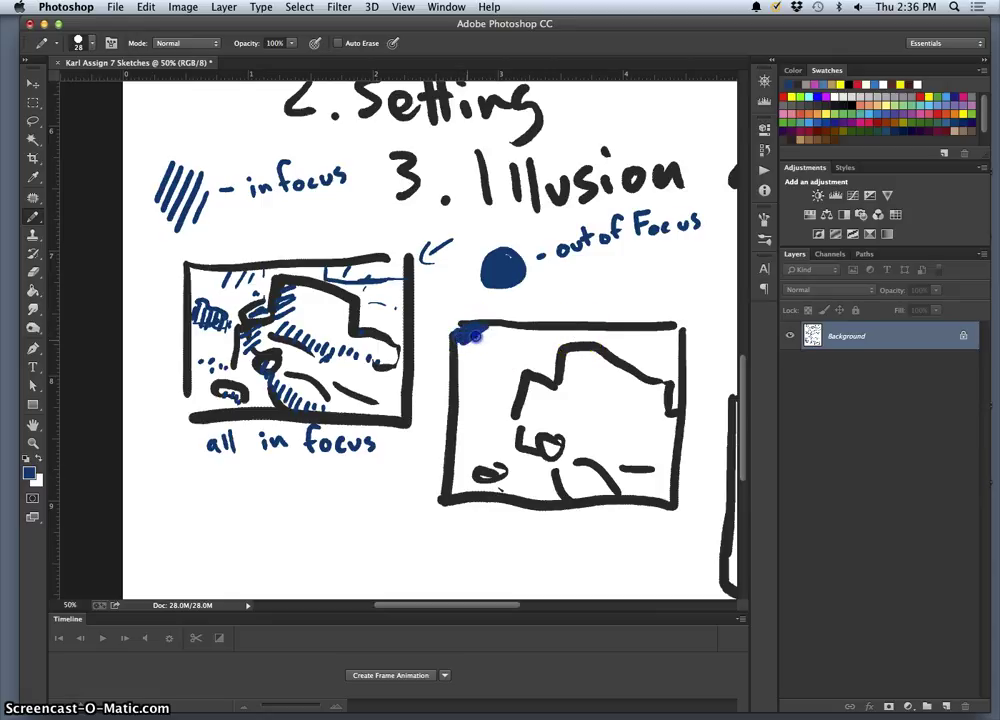
mouse_move(459, 347)
mouse_down()
mouse_move(475, 335)
mouse_move(464, 375)
mouse_move(470, 350)
mouse_move(528, 357)
mouse_move(514, 384)
mouse_move(559, 336)
mouse_move(613, 364)
mouse_up()
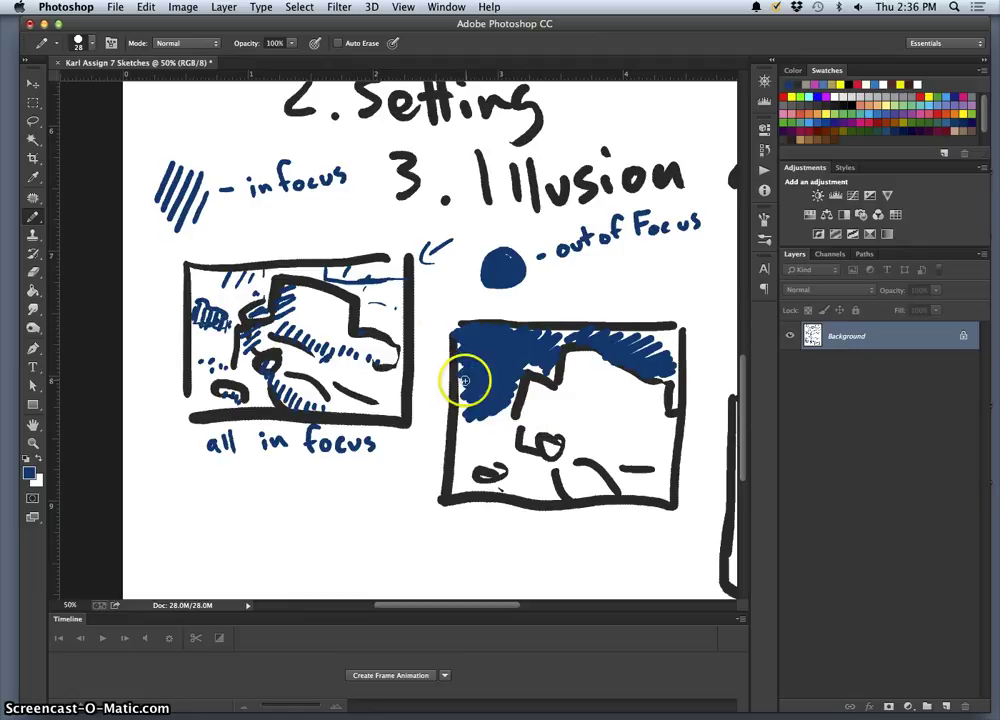
drag(458, 390, 468, 410)
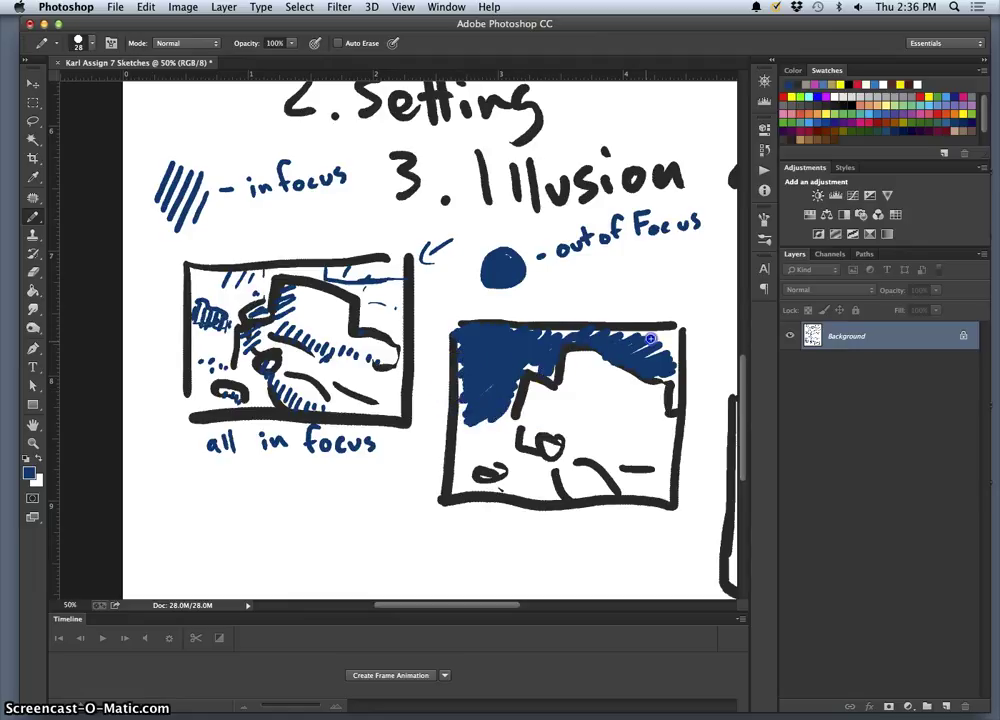
- Sketch a tiny blue framed example scene with zigzag shapes and dark foreground marks below the "out of Focus" note
drag(617, 251, 617, 306)
mouse_move(705, 307)
mouse_down()
mouse_move(619, 305)
mouse_move(657, 281)
mouse_up()
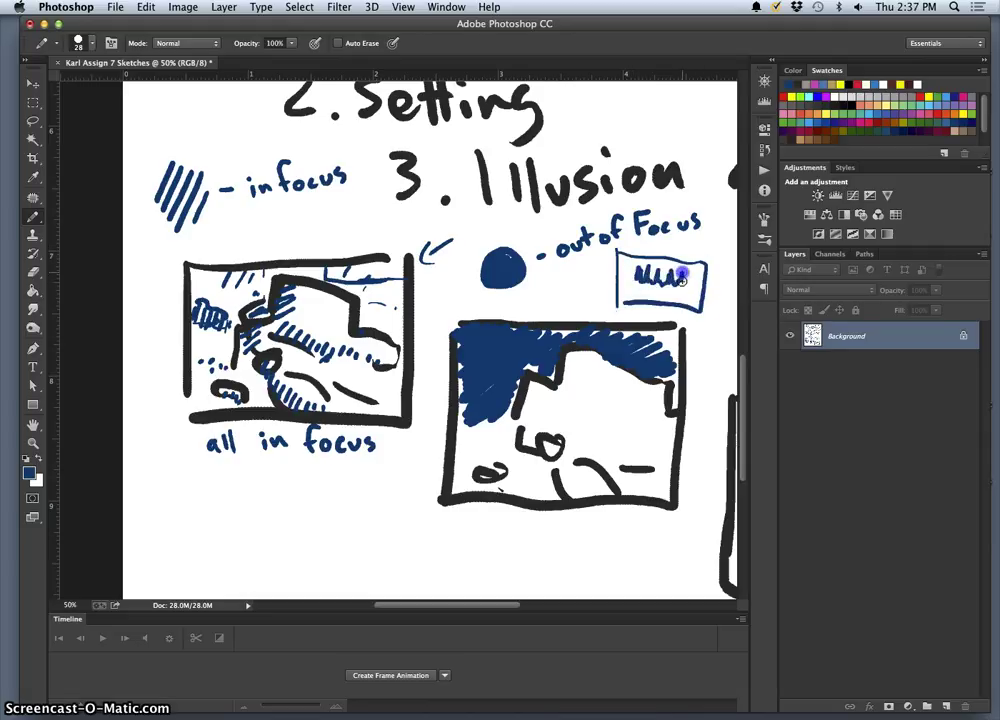
drag(636, 293, 654, 287)
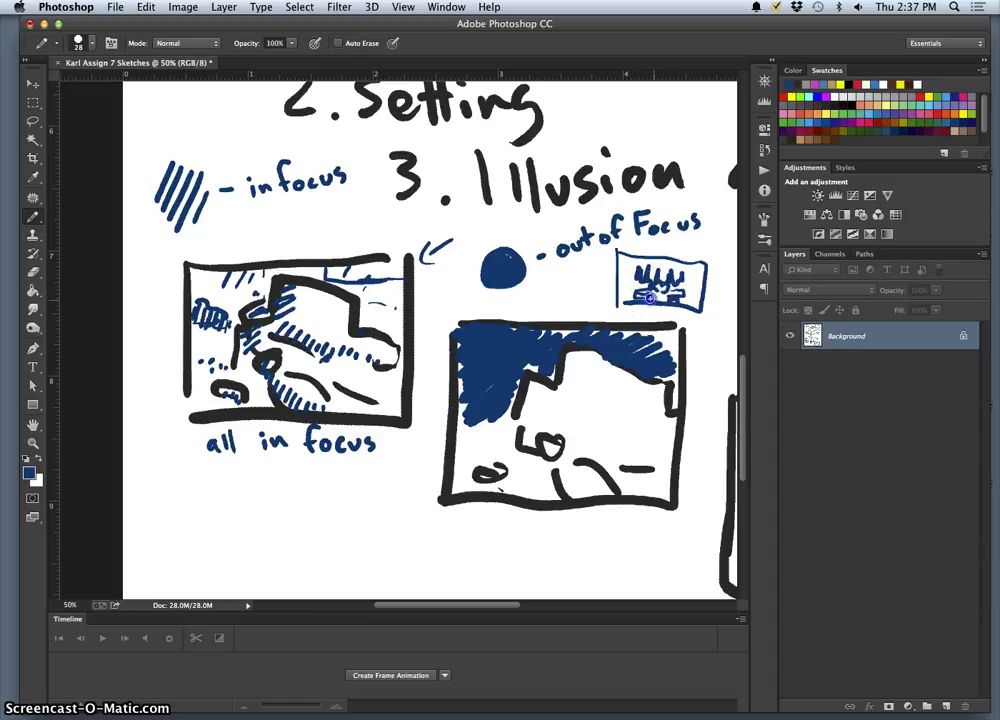
drag(653, 306, 668, 305)
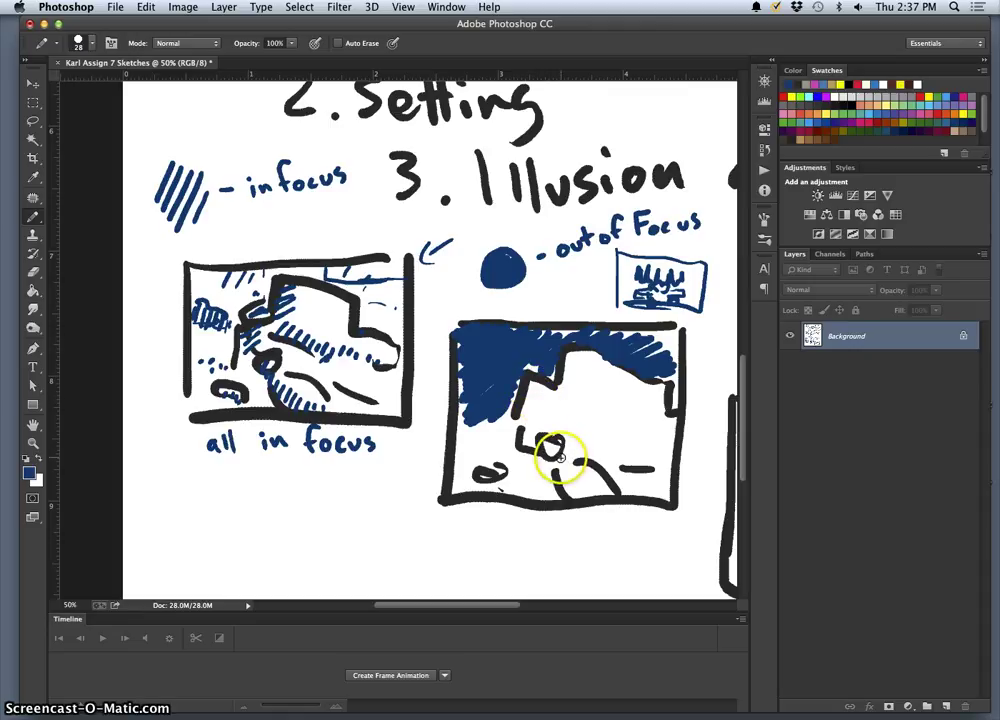
- In the second small thumbnail, hatch the figure and bottle in blue and fill the furniture and left floor area with solid blue
drag(548, 450, 560, 485)
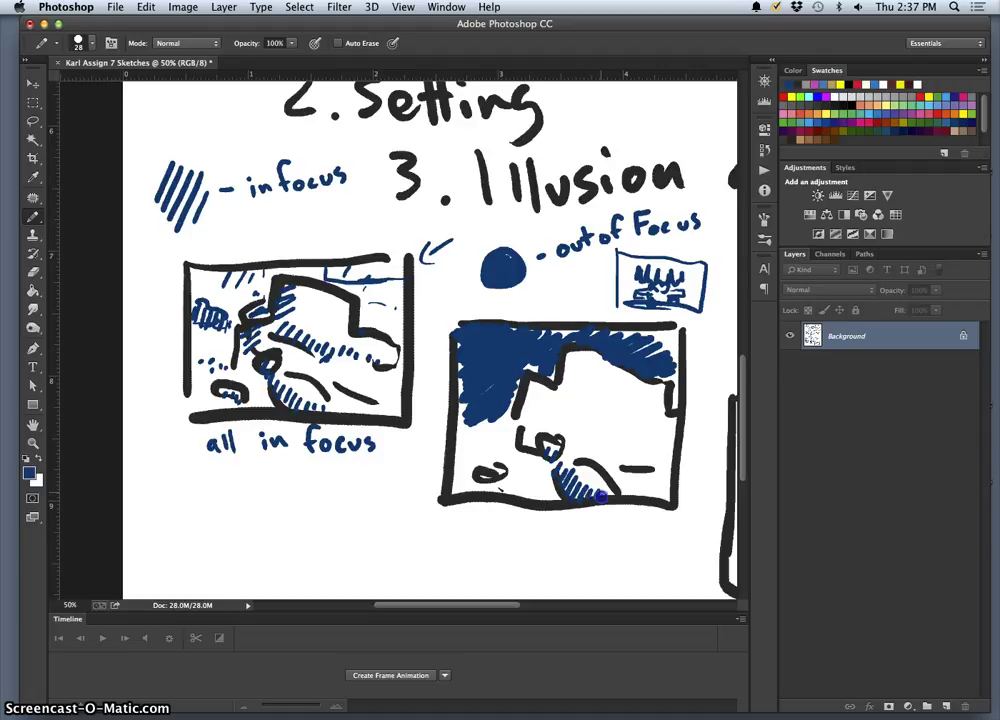
drag(504, 476, 498, 474)
click(517, 482)
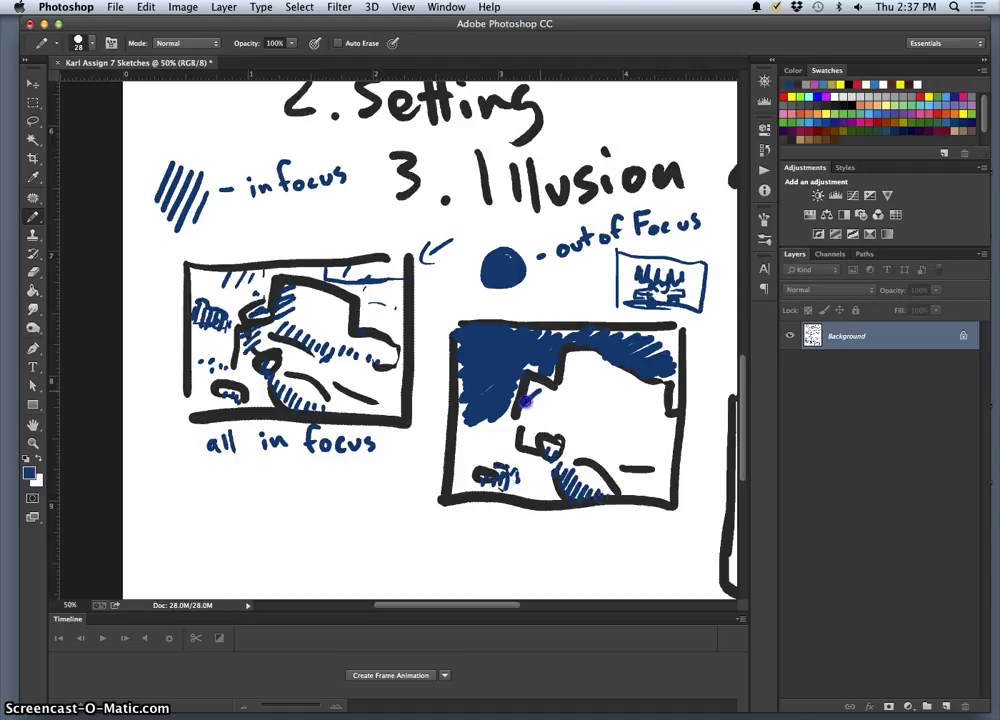
mouse_move(565, 388)
mouse_down()
mouse_move(615, 400)
mouse_move(655, 428)
mouse_up()
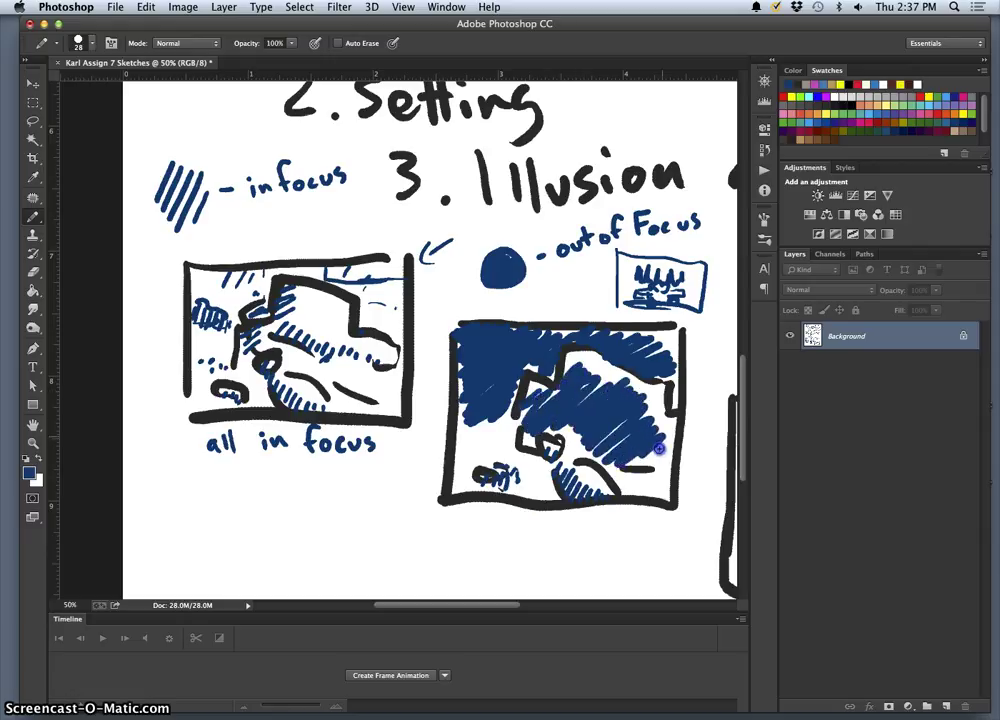
mouse_move(487, 452)
mouse_down()
mouse_move(503, 430)
mouse_move(460, 456)
mouse_up()
- Label the second small thumbnail with leader lines: "in focus" beneath the foreground and "out of focus" at its upper left corner
mouse_move(566, 422)
mouse_down()
mouse_move(578, 453)
mouse_move(665, 464)
mouse_move(547, 428)
mouse_move(598, 486)
mouse_move(556, 462)
mouse_move(496, 496)
mouse_move(535, 483)
mouse_move(542, 518)
mouse_move(547, 509)
mouse_move(524, 490)
mouse_move(502, 519)
mouse_up()
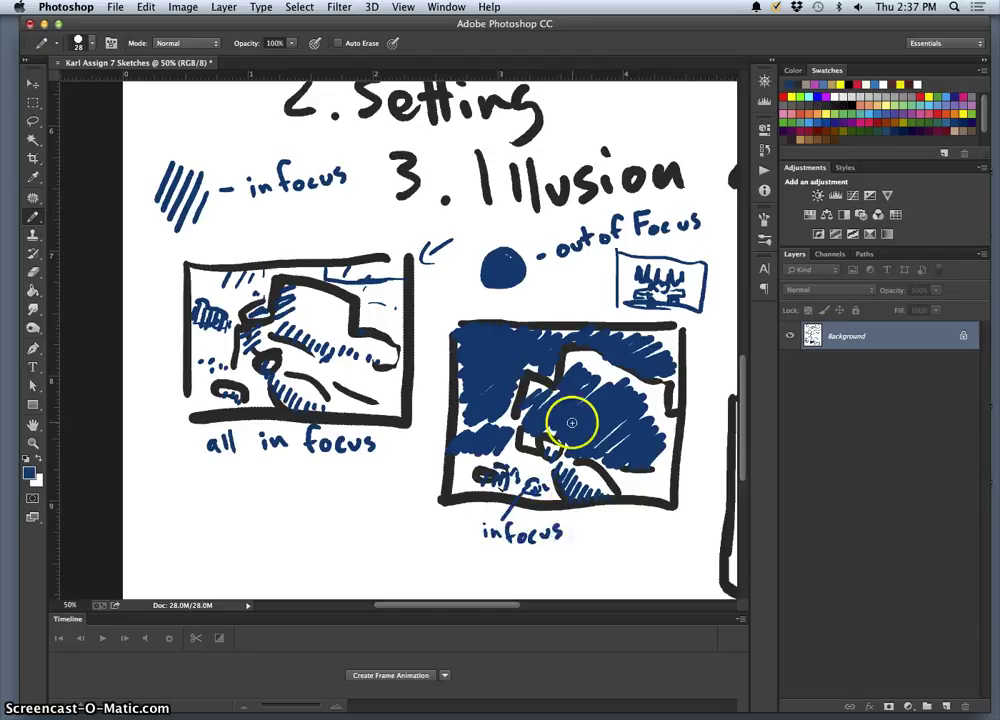
drag(476, 330, 431, 298)
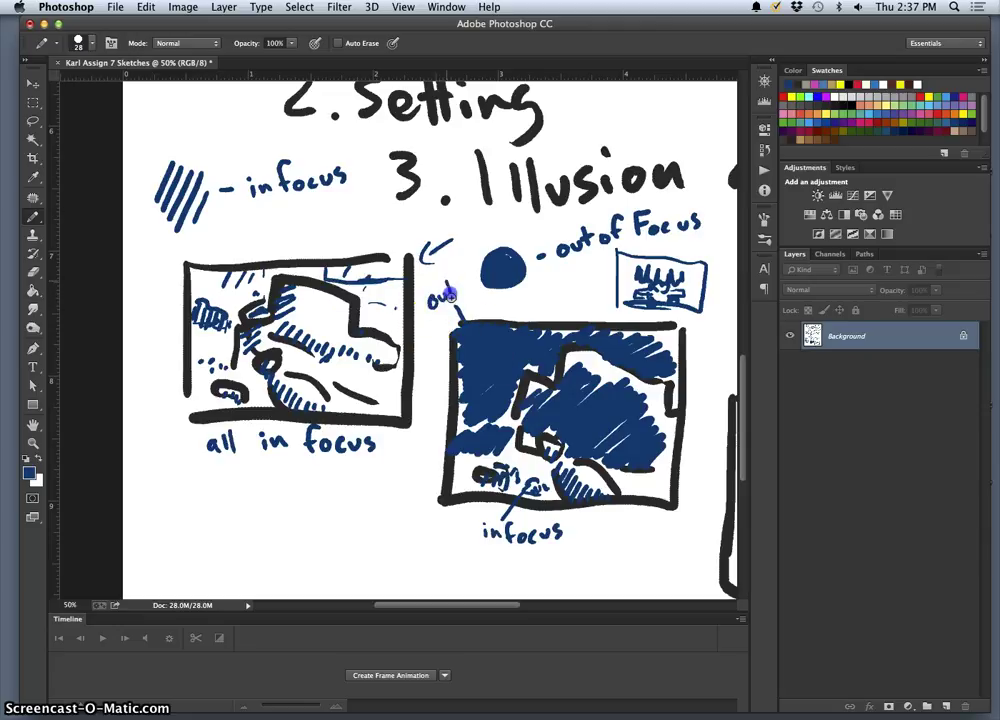
click(466, 294)
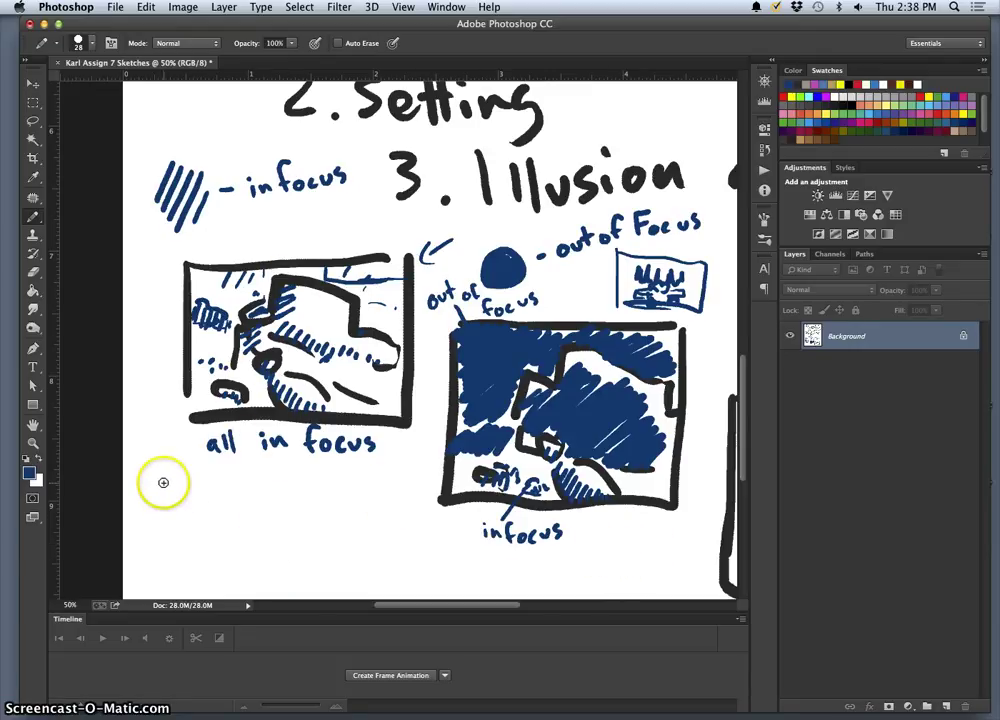
- Handwrite the caption "1 - Layer of Depth" below the first small thumbnail
click(162, 482)
drag(191, 488, 200, 487)
drag(224, 477, 225, 486)
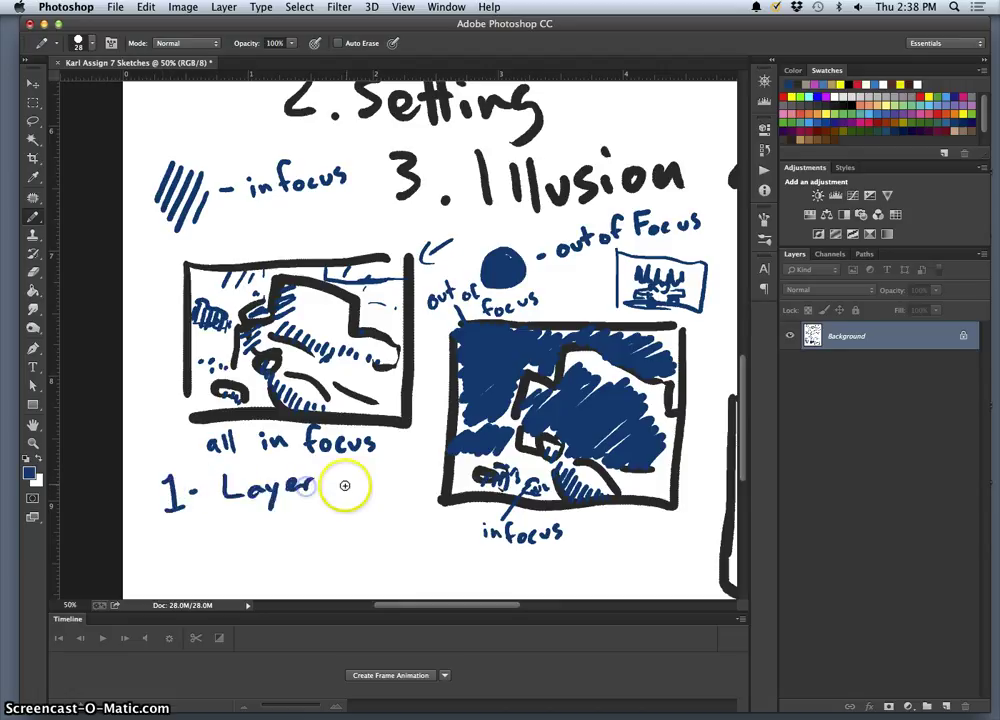
mouse_move(344, 482)
mouse_down()
mouse_move(346, 469)
mouse_move(352, 492)
mouse_up()
drag(282, 511, 284, 528)
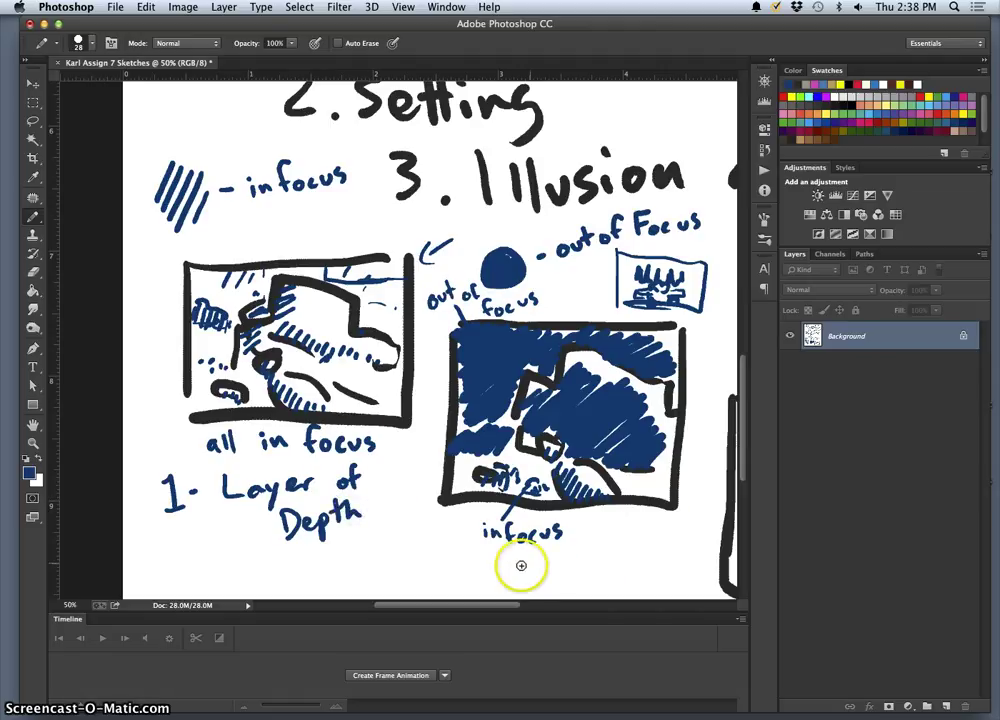
- Handwrite the caption "2 - Layers of Depth" below the second small thumbnail
drag(518, 564, 523, 575)
click(525, 581)
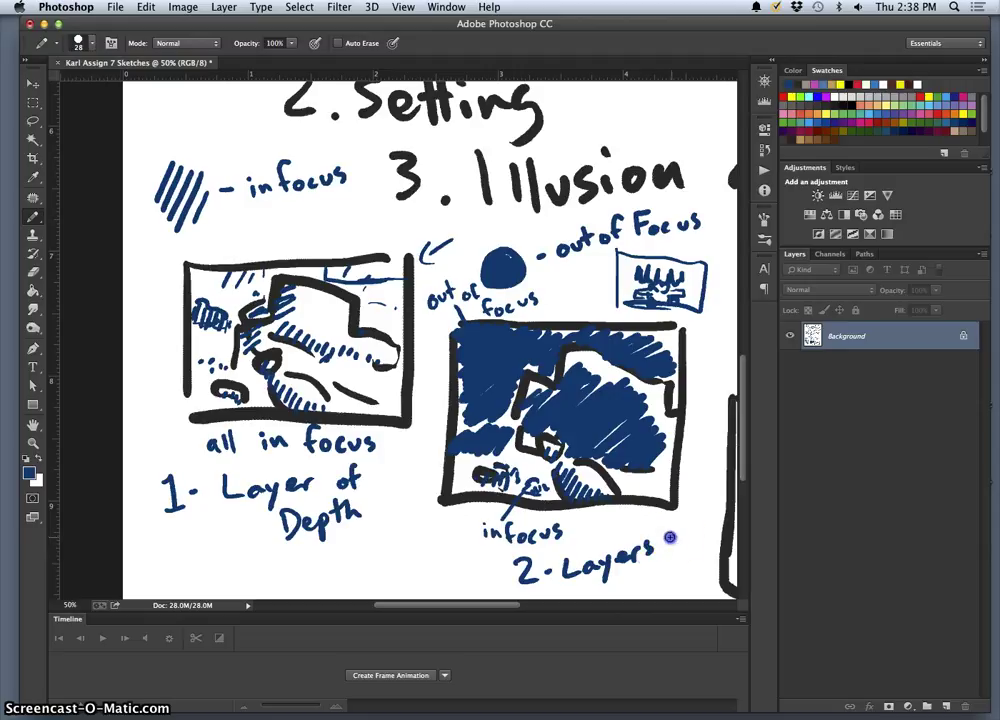
drag(664, 532, 680, 548)
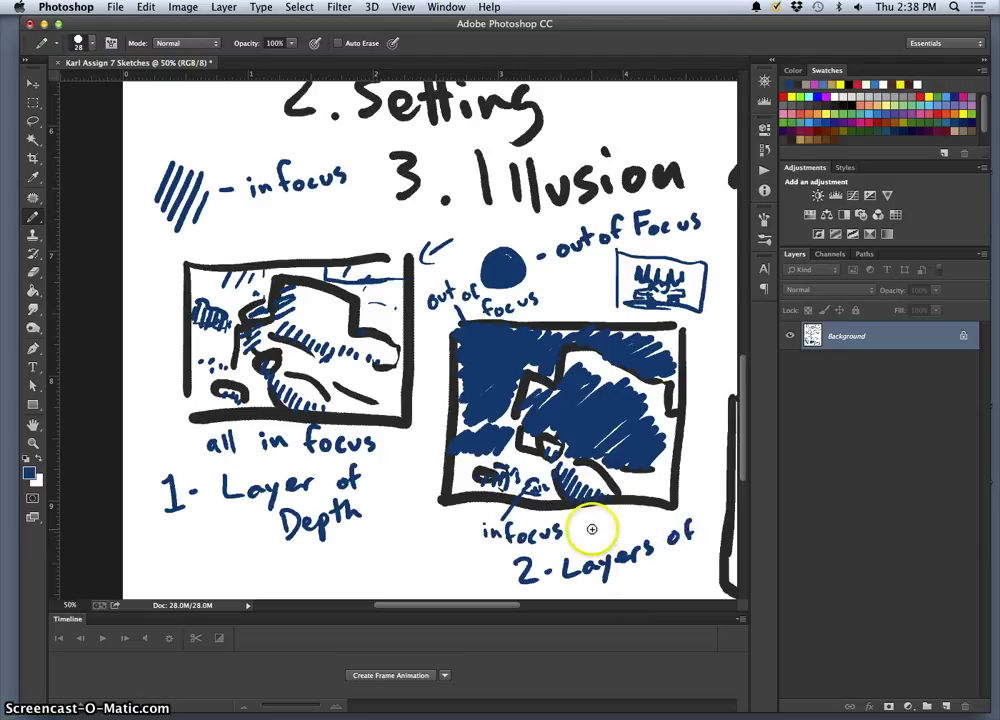
drag(585, 536, 555, 444)
click(525, 502)
drag(556, 510, 570, 505)
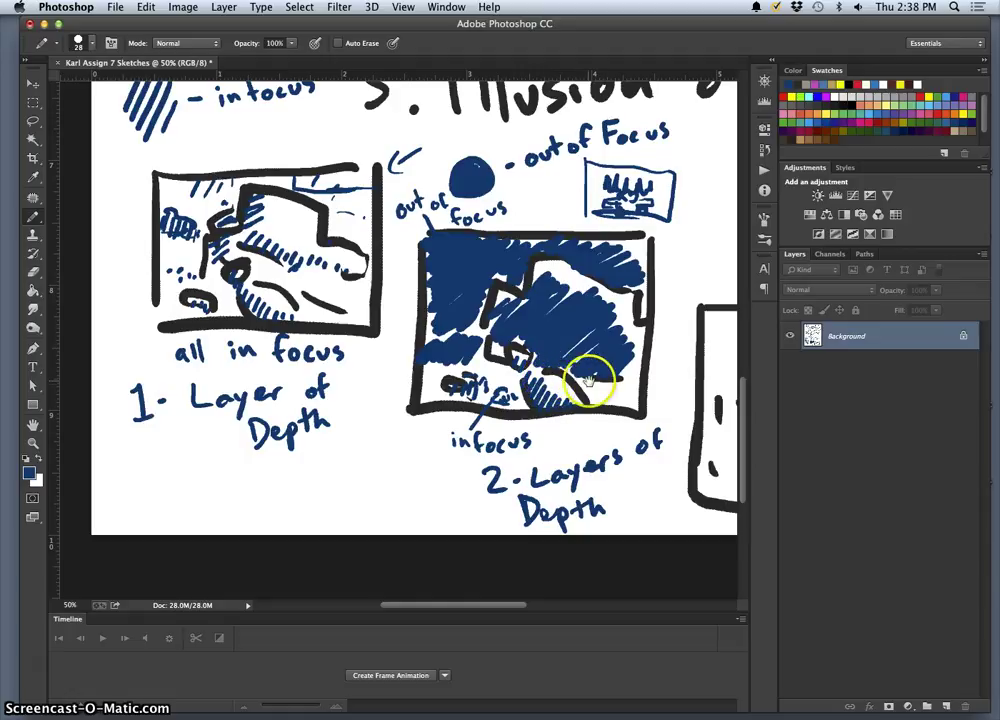
- Outline the foreground figure in blue with a smudged white interior in the third small thumbnail, and draw an empty blue circle above the frame
mouse_move(551, 362)
mouse_down()
mouse_move(441, 323)
mouse_move(211, 295)
mouse_up()
drag(527, 343, 509, 341)
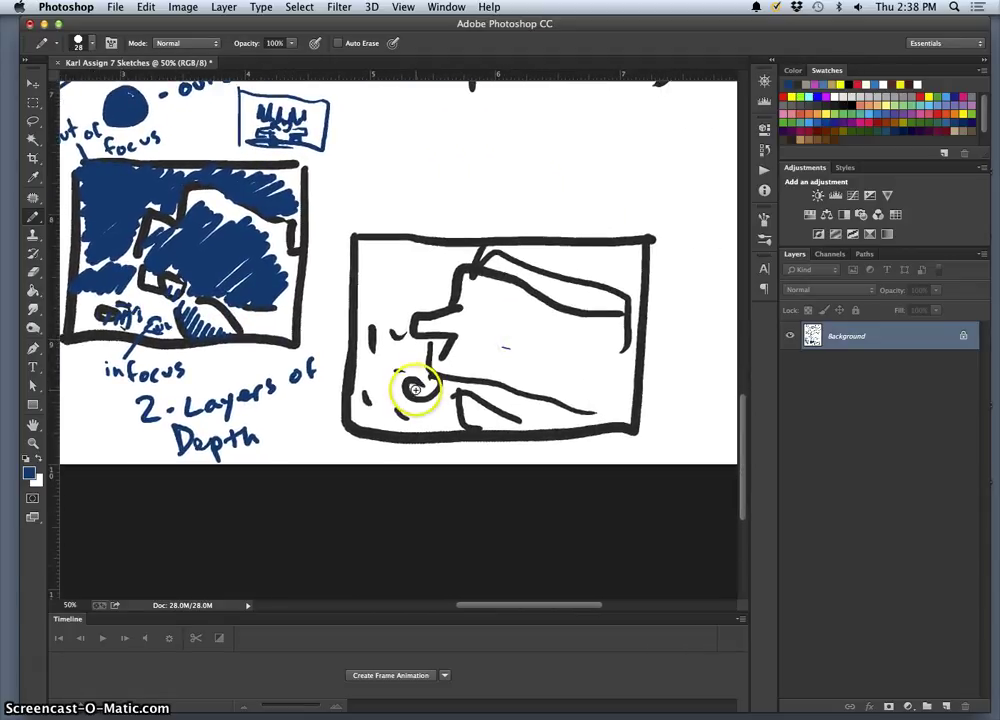
click(546, 425)
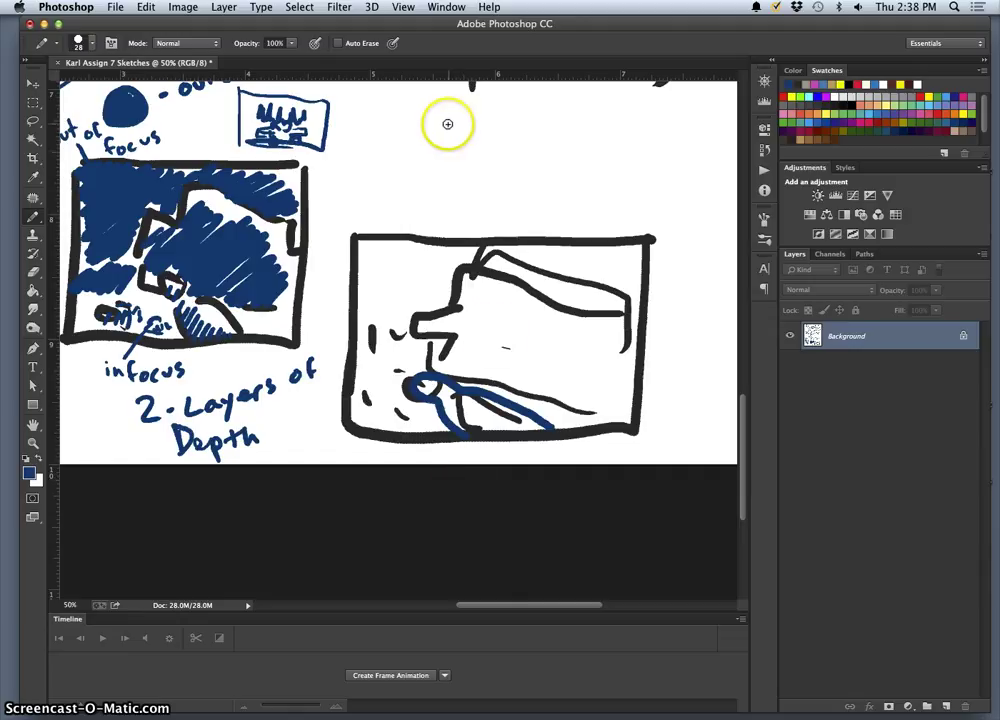
drag(445, 124, 428, 127)
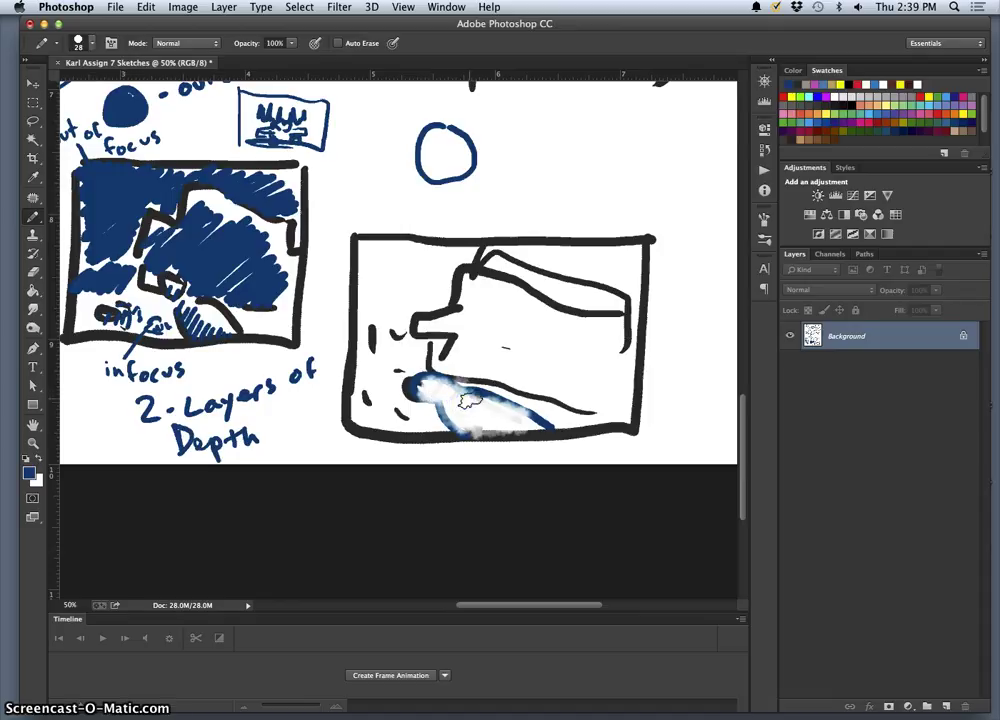
- Outline a small foreground object left of the figure in the third small thumbnail and label the figure "out of focus" below the frame
click(398, 411)
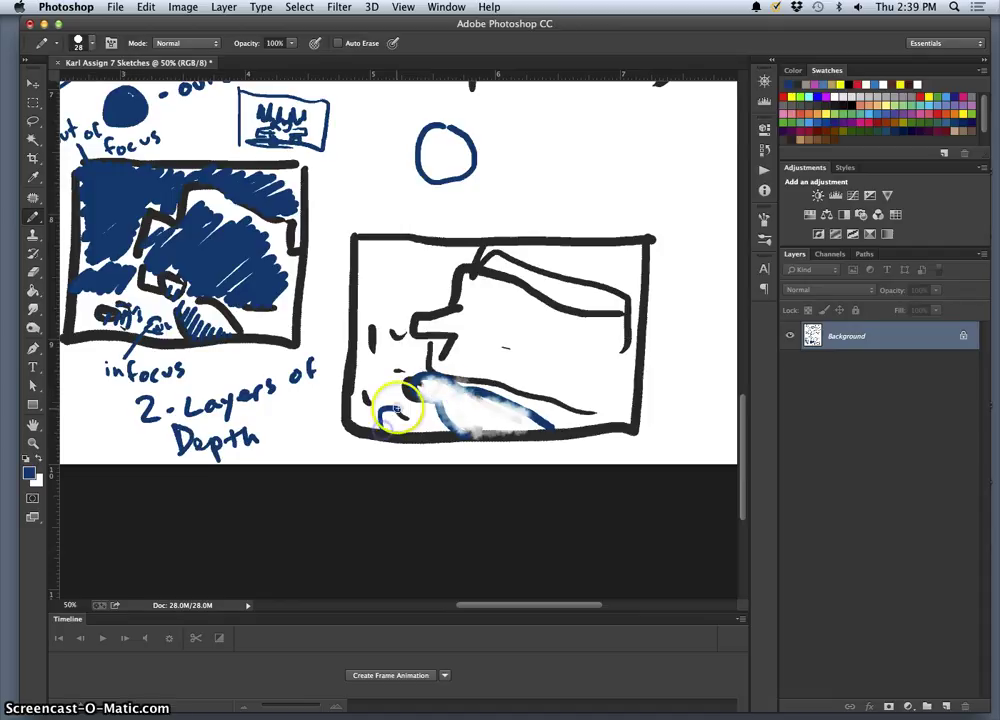
click(440, 424)
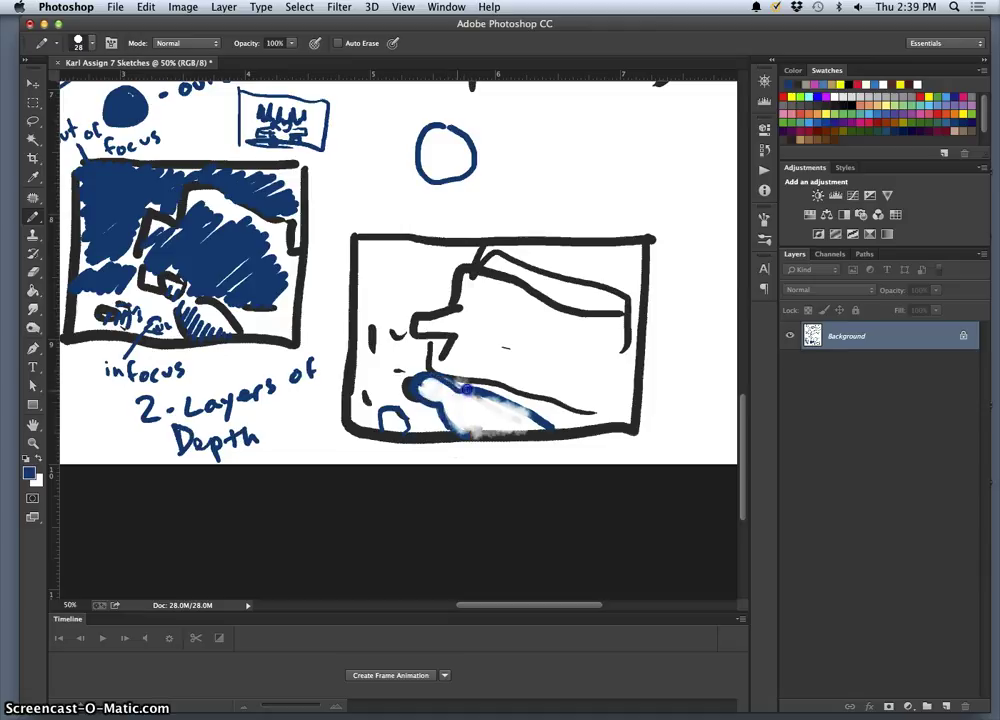
mouse_move(508, 404)
mouse_down()
mouse_move(516, 473)
mouse_move(502, 452)
mouse_move(480, 443)
mouse_move(475, 452)
mouse_move(480, 436)
mouse_move(491, 445)
mouse_up()
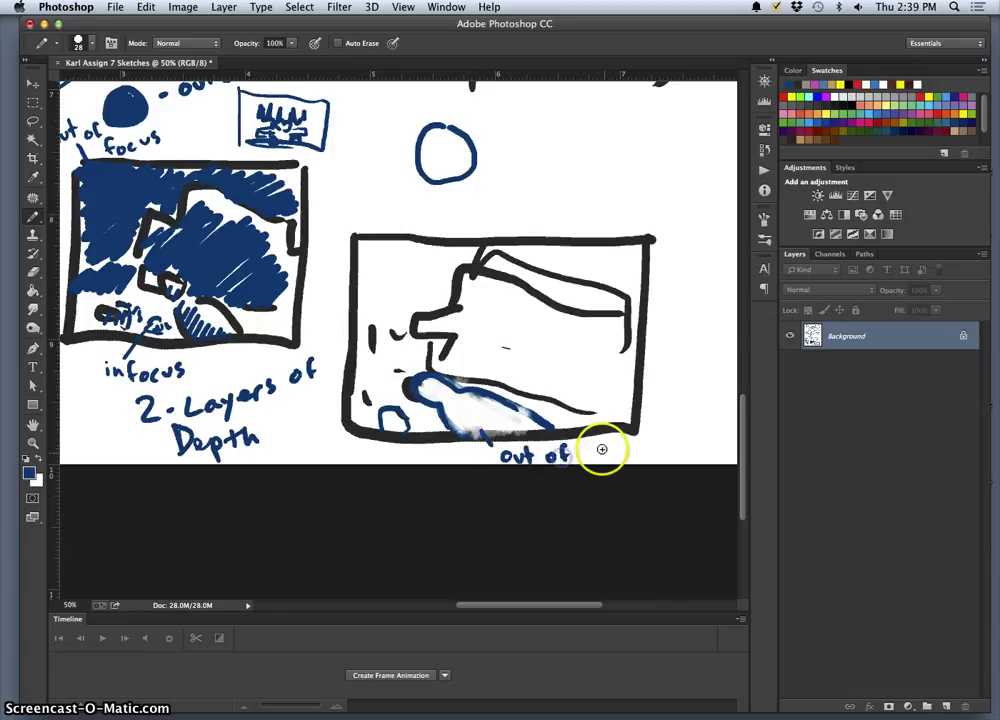
drag(598, 445, 605, 459)
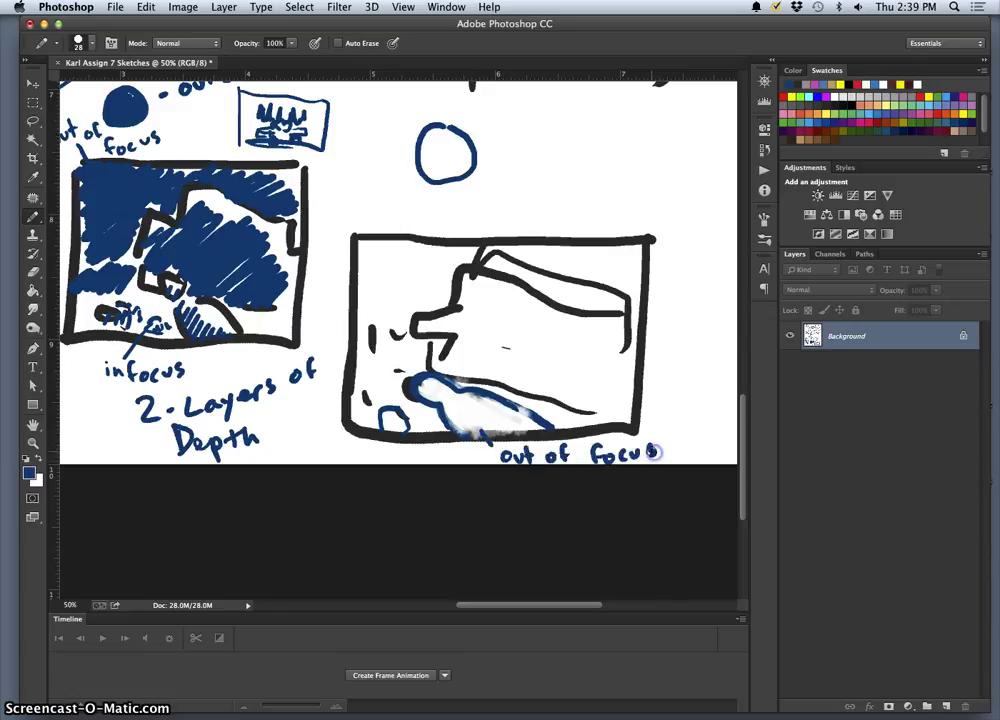
- Add blue hatching, dashes and dots to the furniture in the third small thumbnail and label it "in focus" with a leader line at right
drag(469, 312, 490, 345)
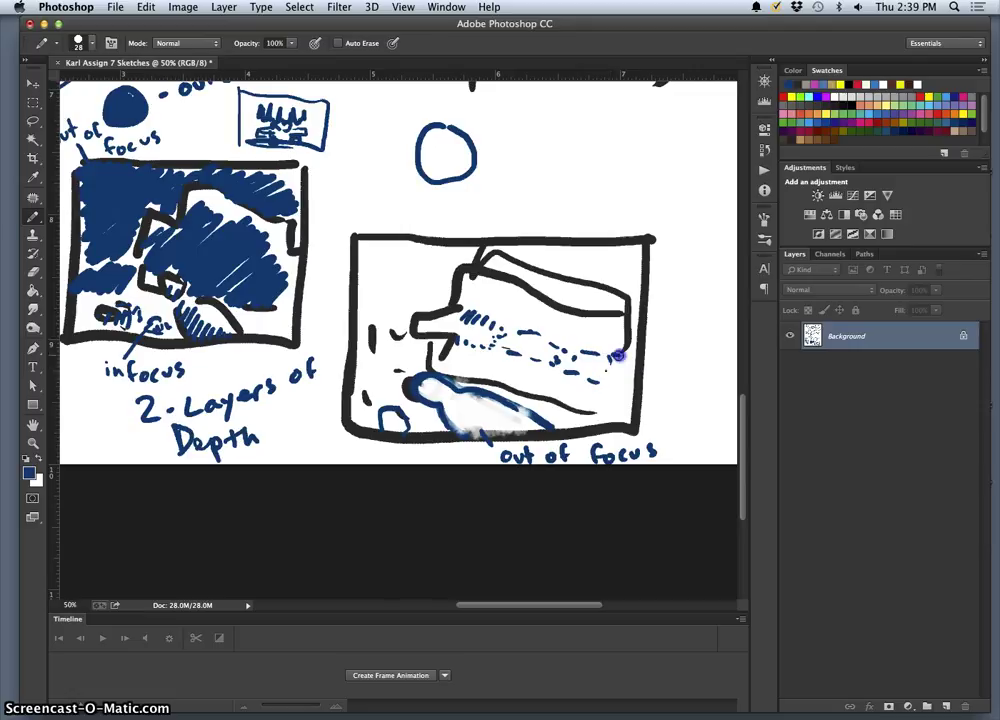
drag(619, 355, 612, 359)
click(609, 375)
click(440, 344)
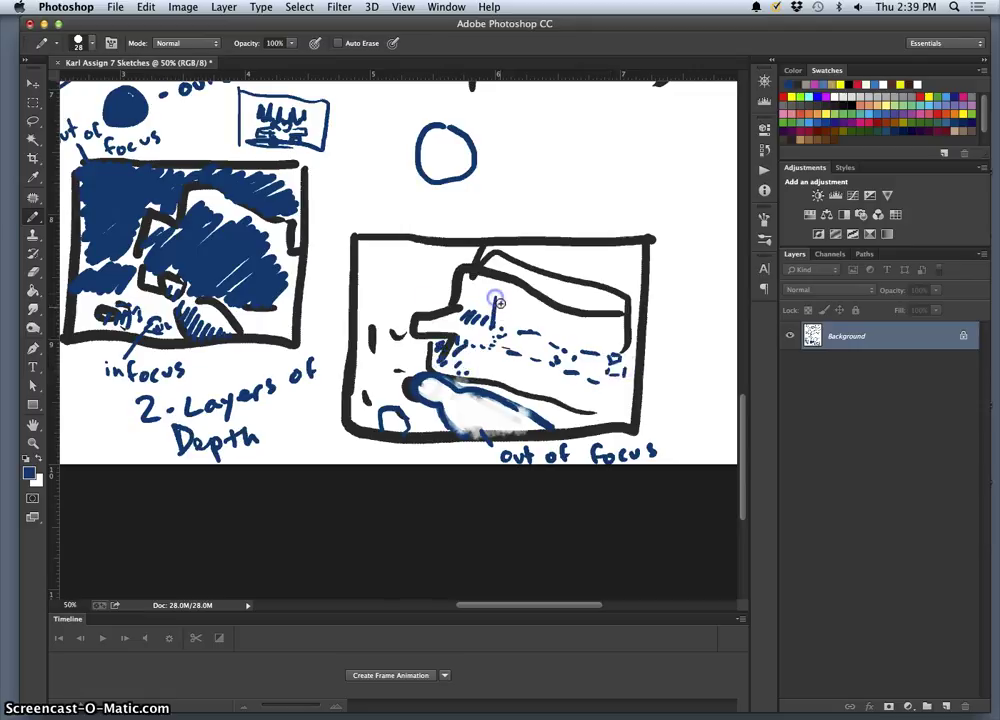
drag(551, 337, 552, 316)
click(651, 330)
mouse_move(620, 334)
mouse_down()
mouse_move(670, 324)
mouse_move(674, 312)
mouse_move(689, 318)
mouse_move(731, 288)
mouse_up()
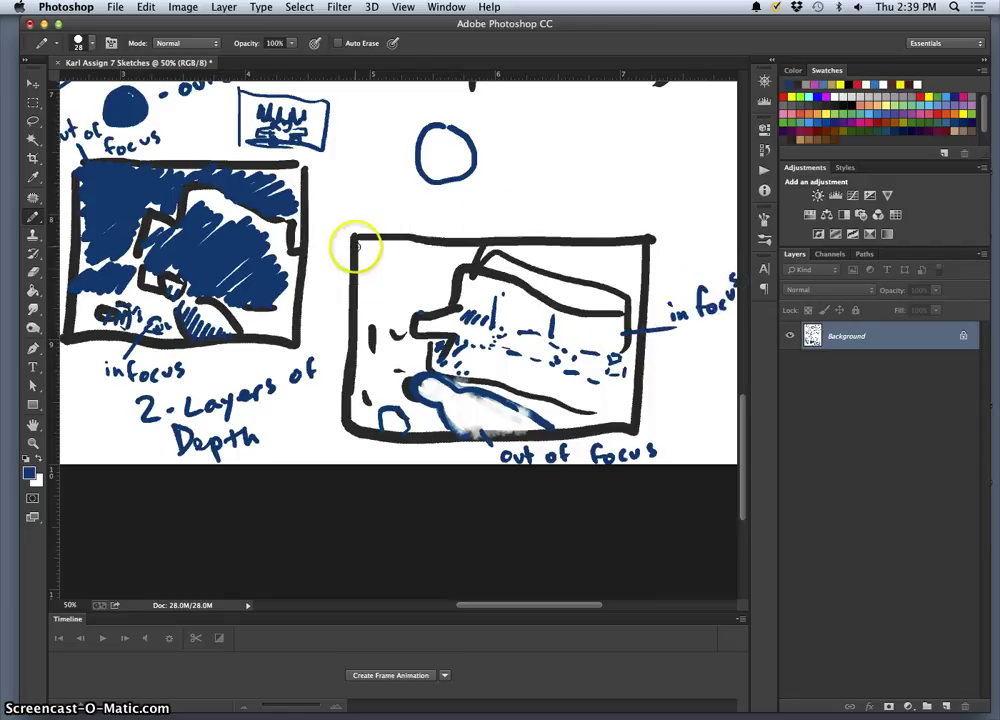
- Shade the background above and beside the furniture in the third small thumbnail solid blue
mouse_move(362, 263)
mouse_down()
mouse_move(378, 250)
mouse_move(417, 255)
mouse_move(432, 300)
mouse_up()
drag(478, 258, 497, 250)
drag(599, 259, 611, 277)
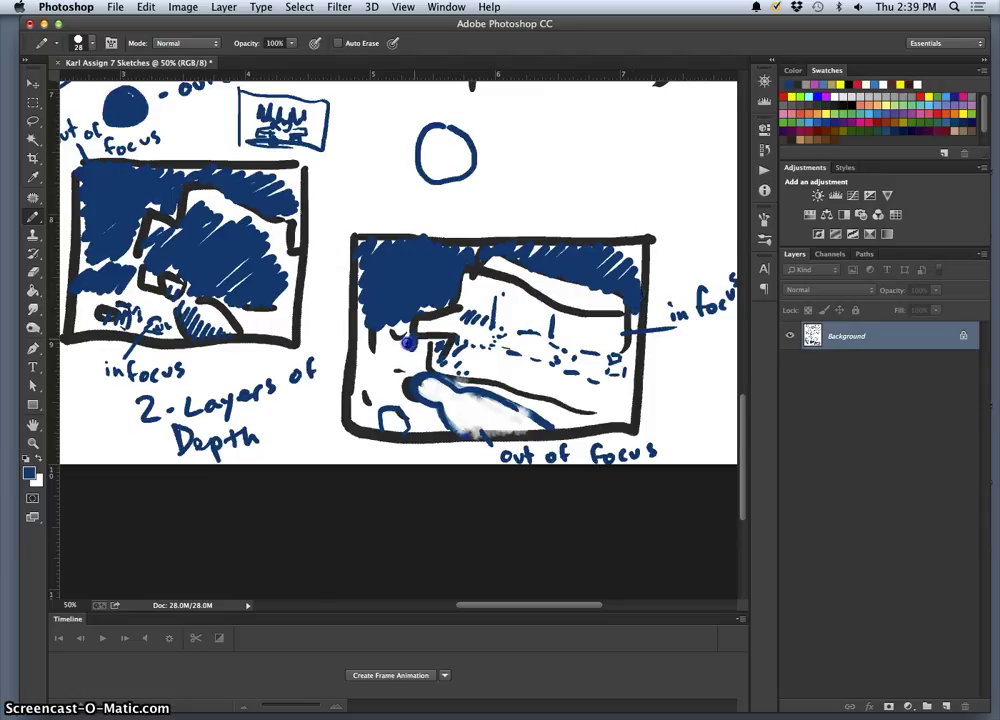
drag(398, 342, 385, 330)
- Label the third thumbnail's background "out of focus" with a leader line above the frame, and write "out of focus" beside the empty circle
drag(549, 242, 589, 168)
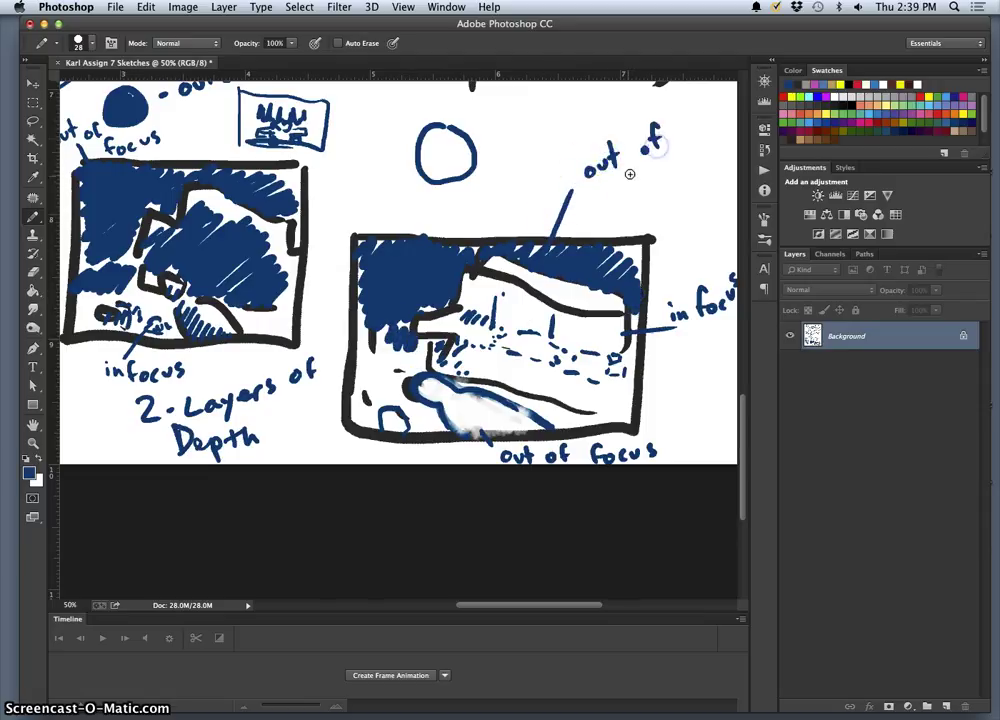
drag(661, 170, 660, 184)
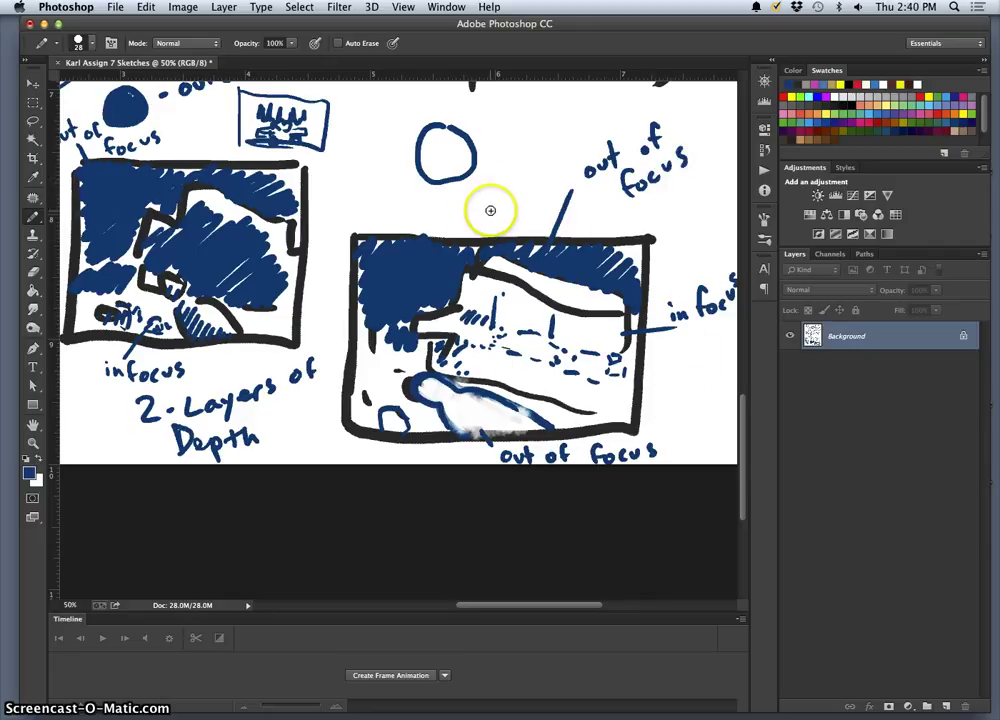
drag(488, 139, 496, 136)
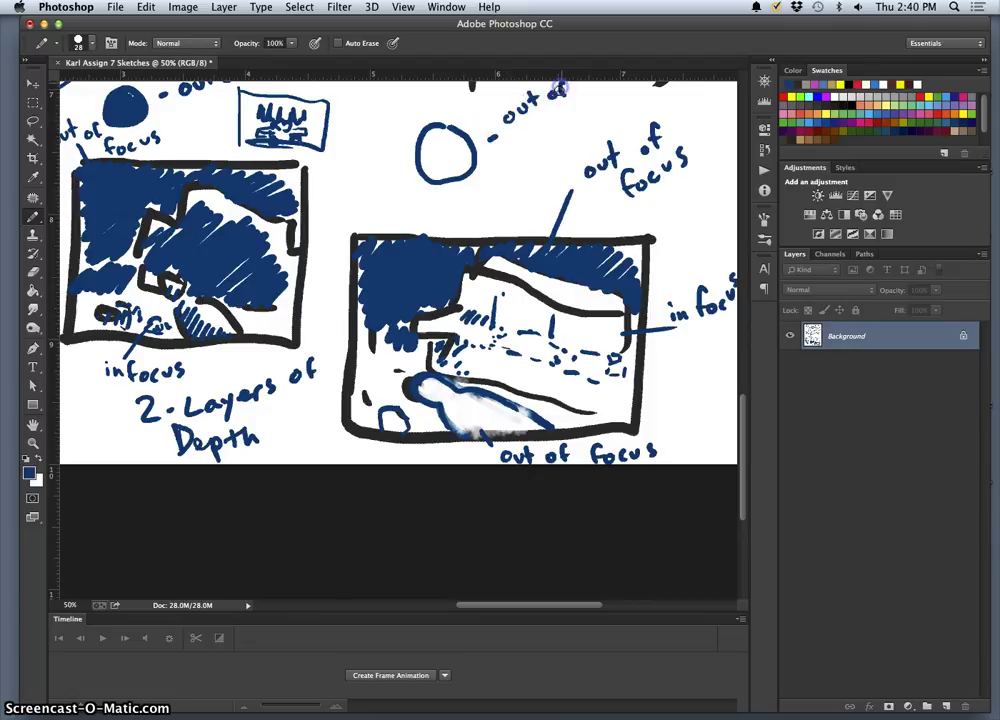
drag(538, 133, 540, 128)
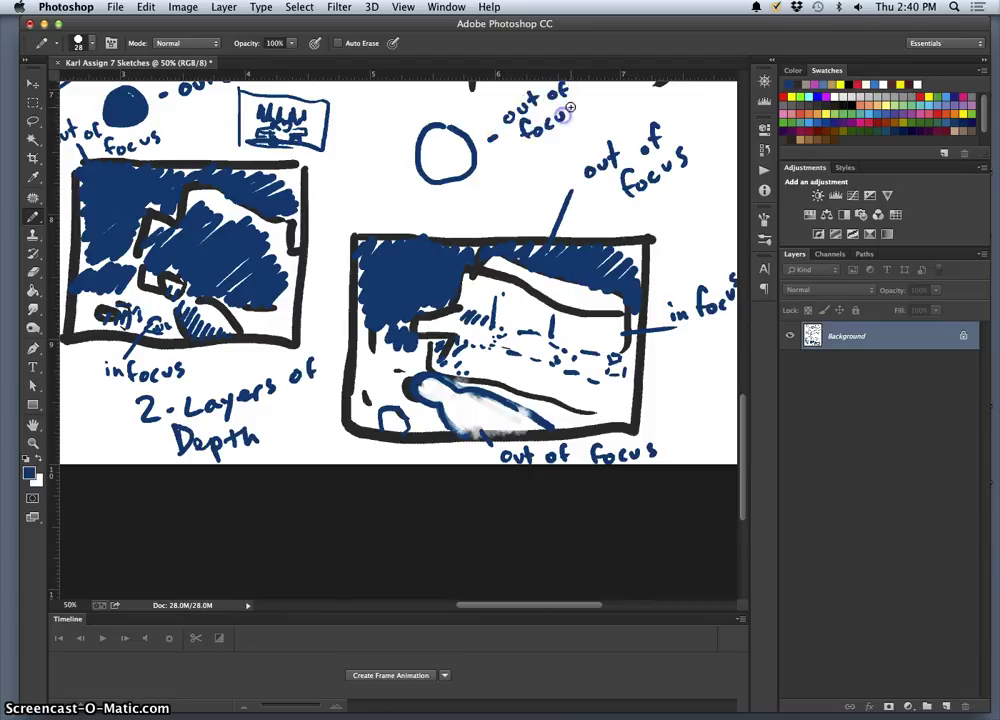
- Extend the solid circle's caption with "Background" and the empty circle's caption with "Forground"
mouse_move(435, 232)
mouse_down()
mouse_move(413, 254)
mouse_move(420, 271)
mouse_up()
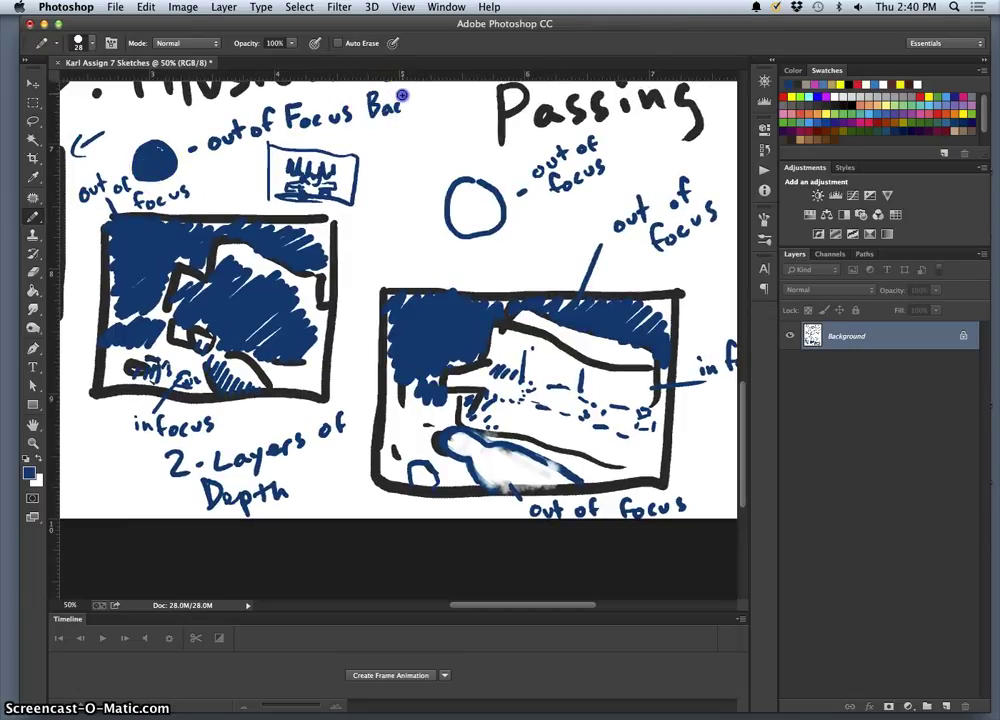
drag(427, 101, 464, 87)
drag(470, 181, 484, 185)
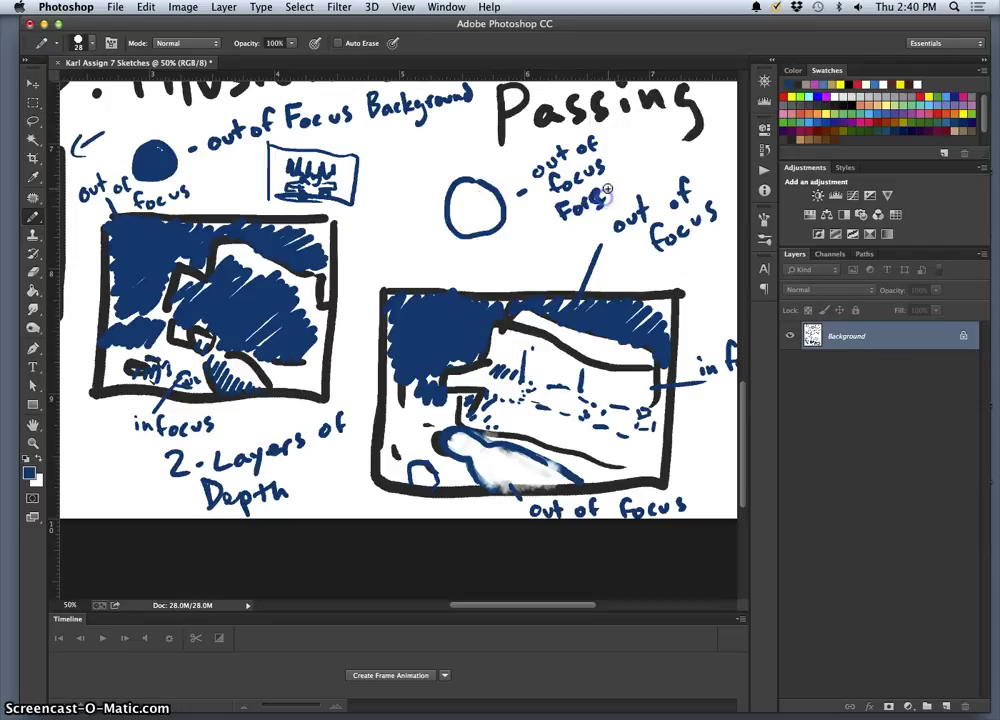
key(super+z)
key(super+z)
key(alt+super+z)
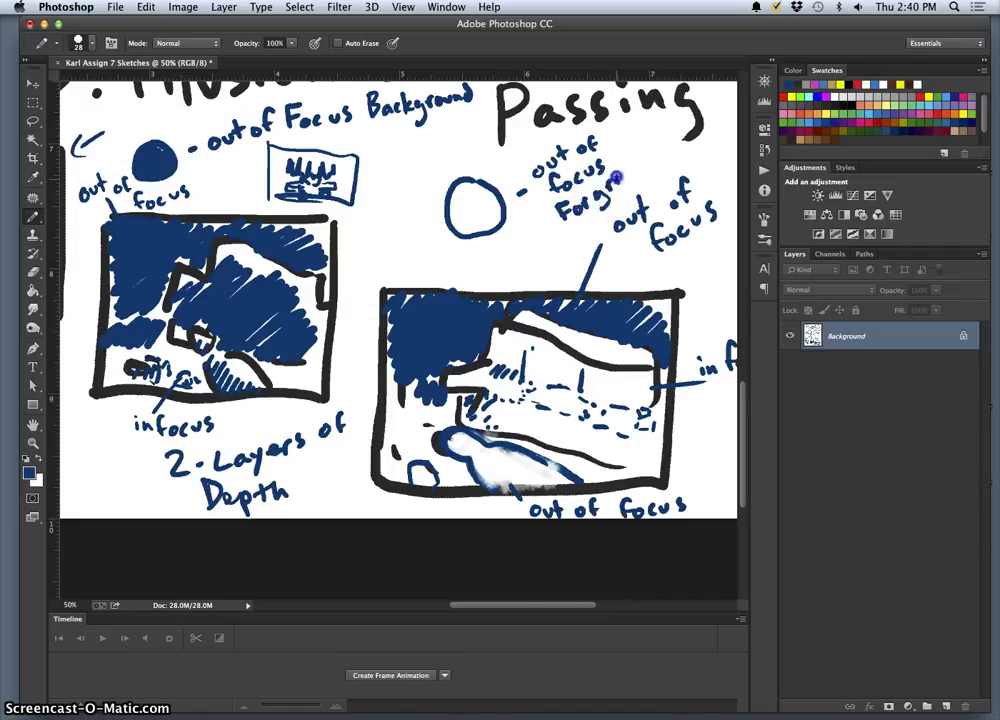
drag(639, 148, 648, 167)
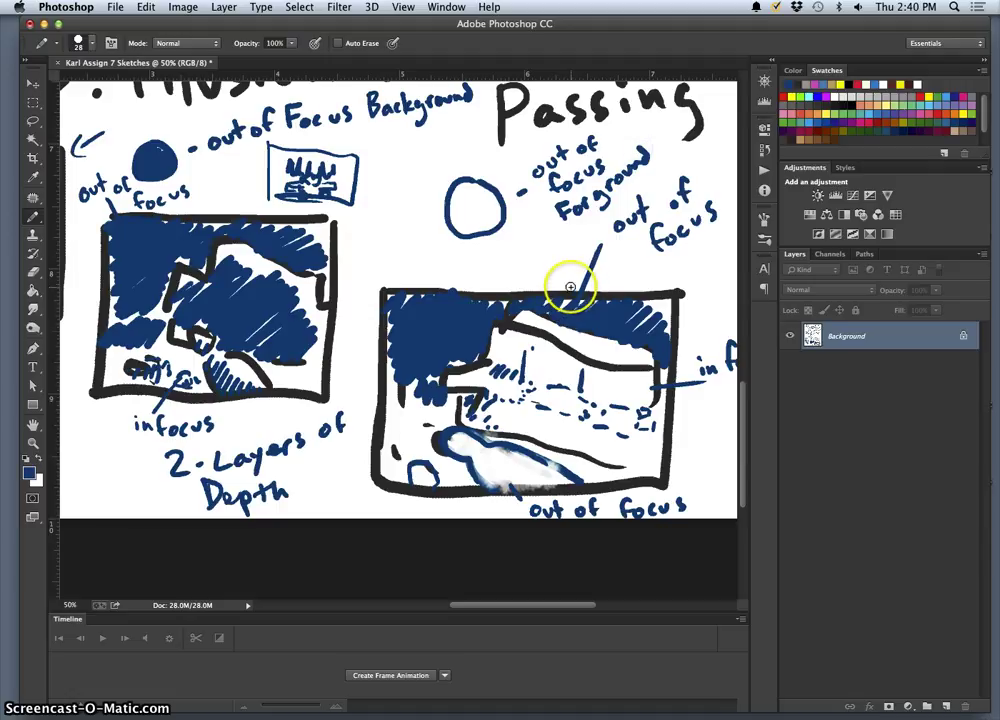
- Handwrite the caption "3 - Layers of Depth" in crimson red beside the third small thumbnail
mouse_move(307, 286)
mouse_down()
mouse_move(480, 352)
mouse_move(607, 366)
mouse_up()
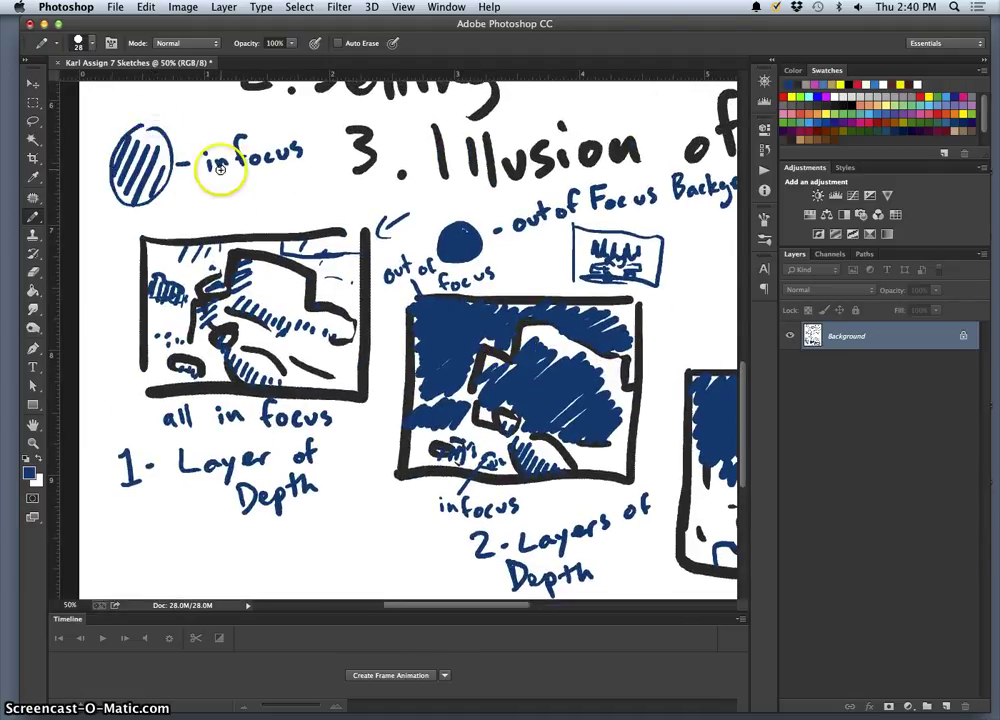
key(super+minus)
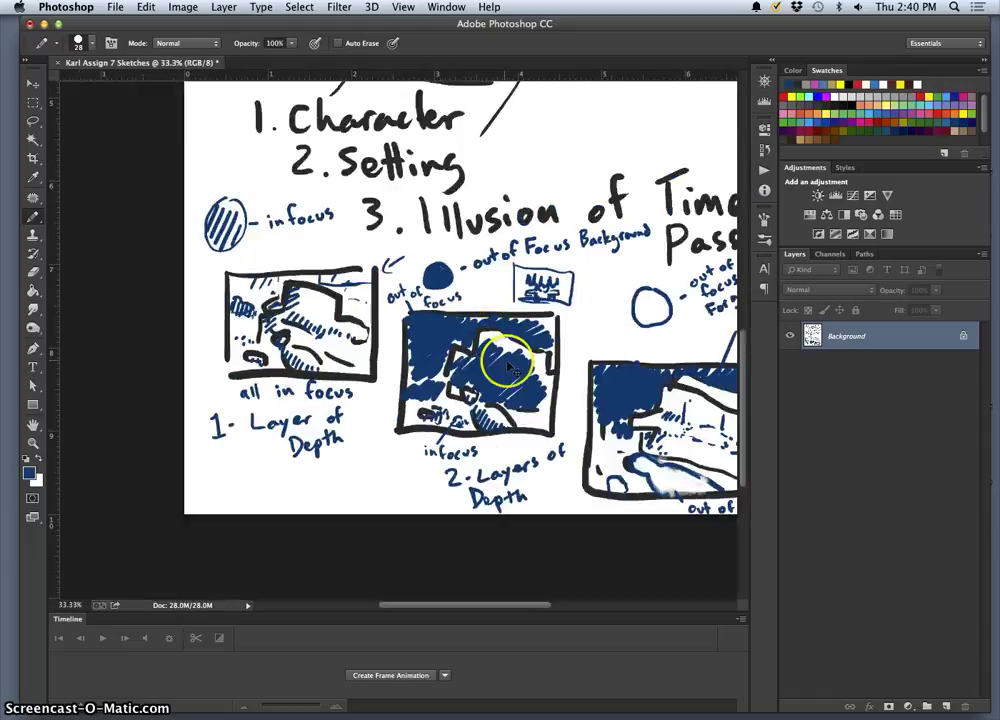
key(super+minus)
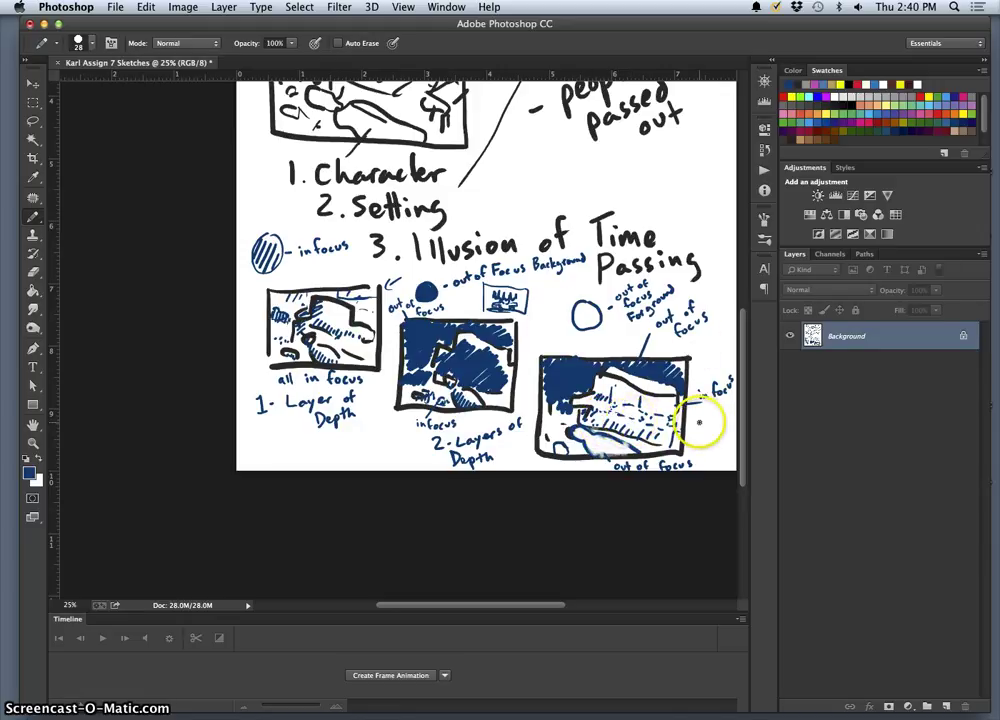
click(871, 123)
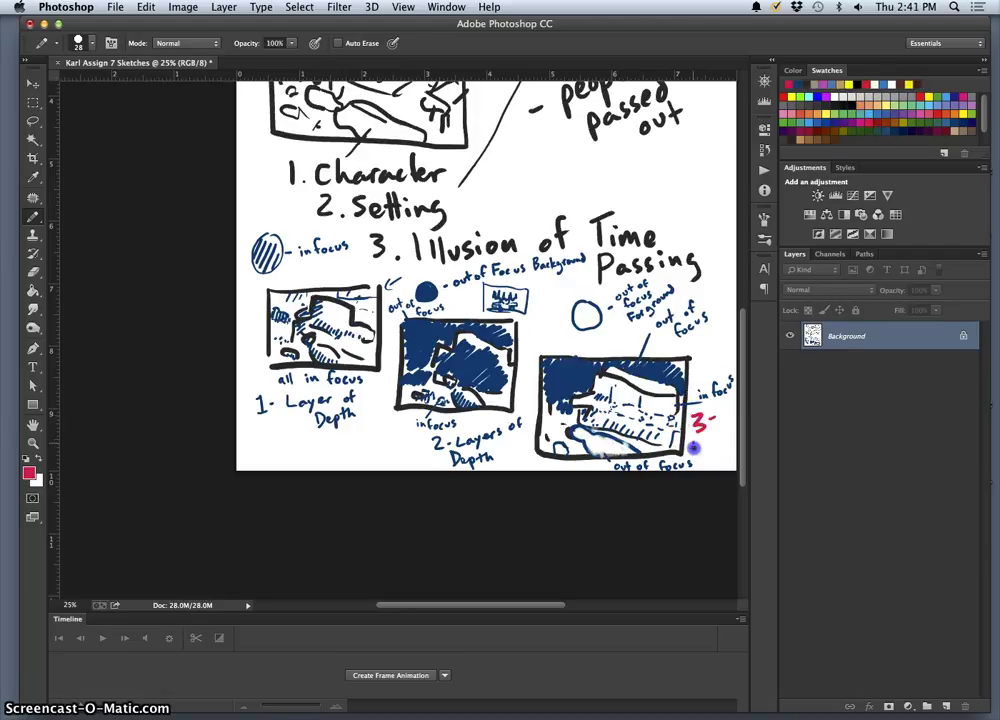
drag(719, 437, 723, 433)
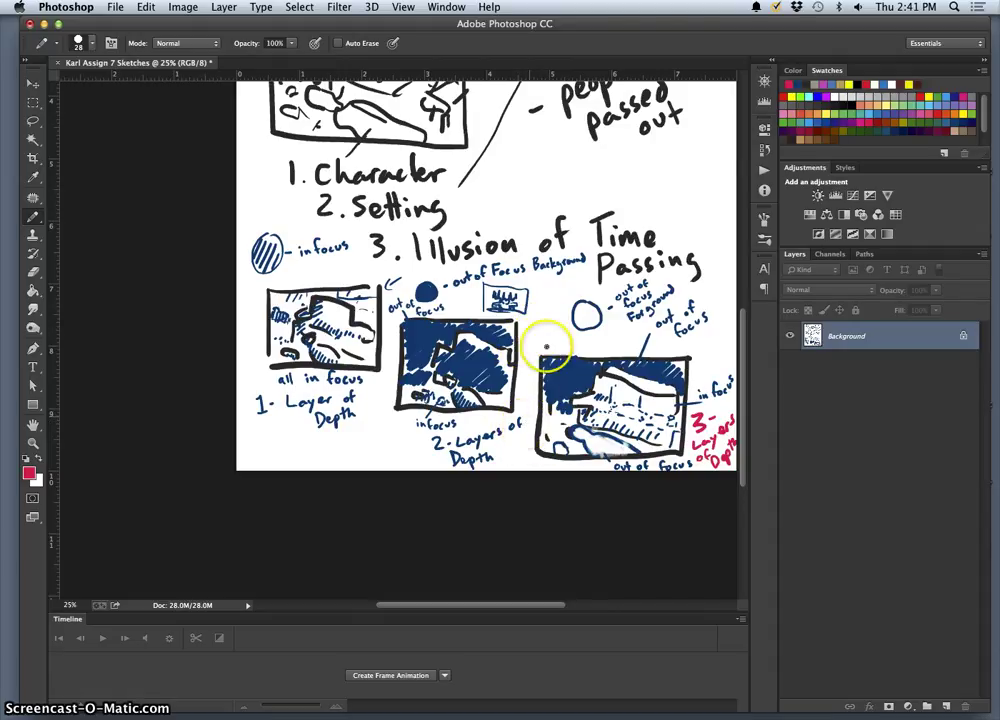
- Fade the drawing inside the third small thumbnail with broad translucent white strokes
key(super+equal)
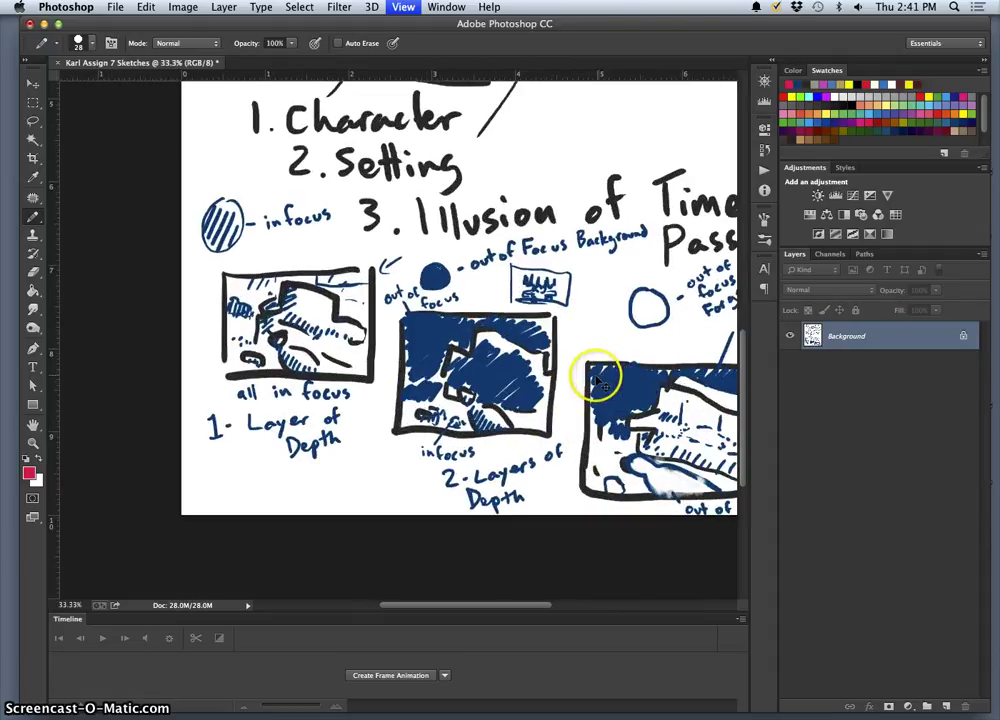
key(super+equal)
mouse_move(536, 397)
mouse_down()
mouse_move(440, 328)
mouse_move(316, 283)
mouse_up()
drag(395, 305, 355, 297)
drag(463, 318, 302, 298)
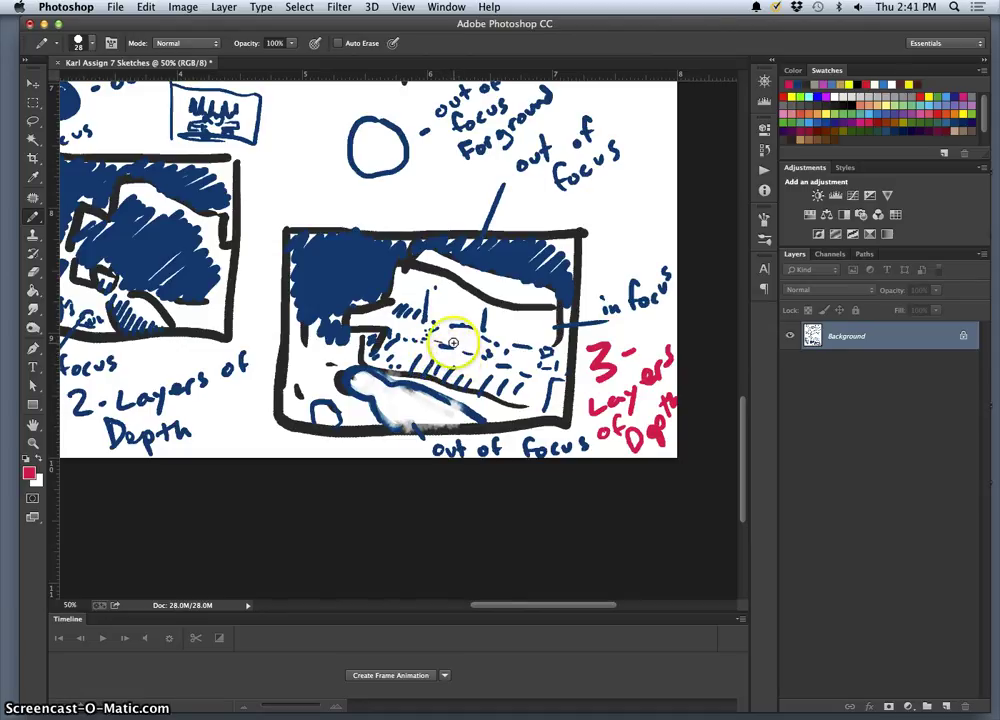
mouse_move(315, 259)
mouse_down()
mouse_move(320, 341)
mouse_move(346, 275)
mouse_move(380, 346)
mouse_move(446, 350)
mouse_move(512, 283)
mouse_move(540, 339)
mouse_move(450, 262)
mouse_move(420, 252)
mouse_move(373, 263)
mouse_move(364, 292)
mouse_move(442, 279)
mouse_move(455, 357)
mouse_up()
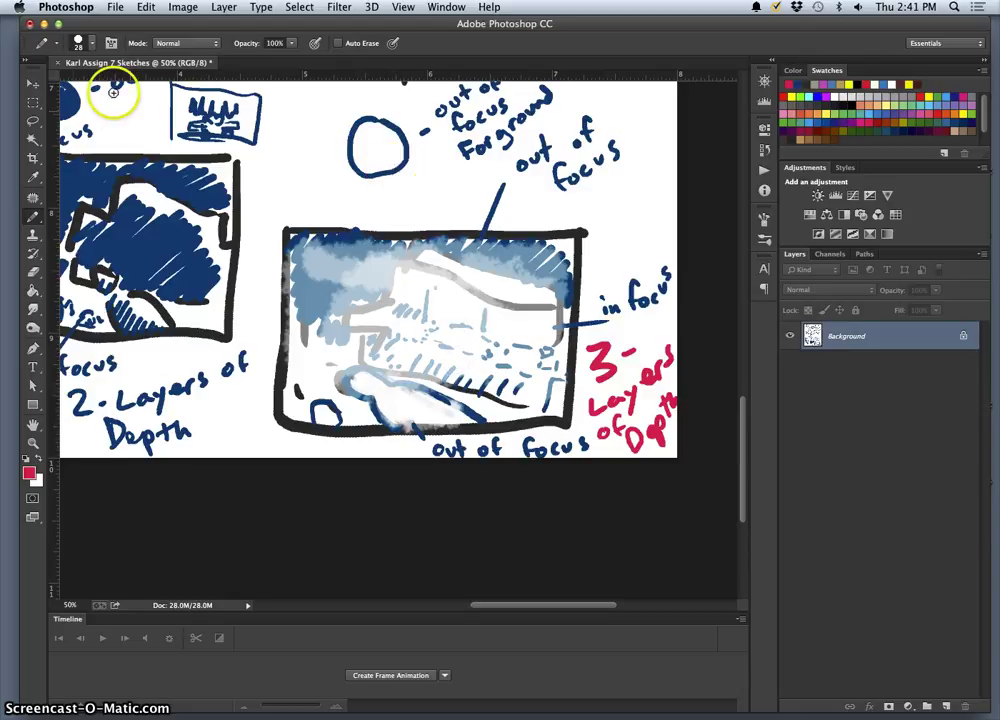
- Clear the inside of the third small thumbnail by filling a rectangular selection with white at 100% opacity, then deselect
click(33, 102)
mouse_move(293, 236)
mouse_down()
mouse_move(413, 350)
mouse_move(563, 420)
mouse_up()
key(shift+BackSpace)
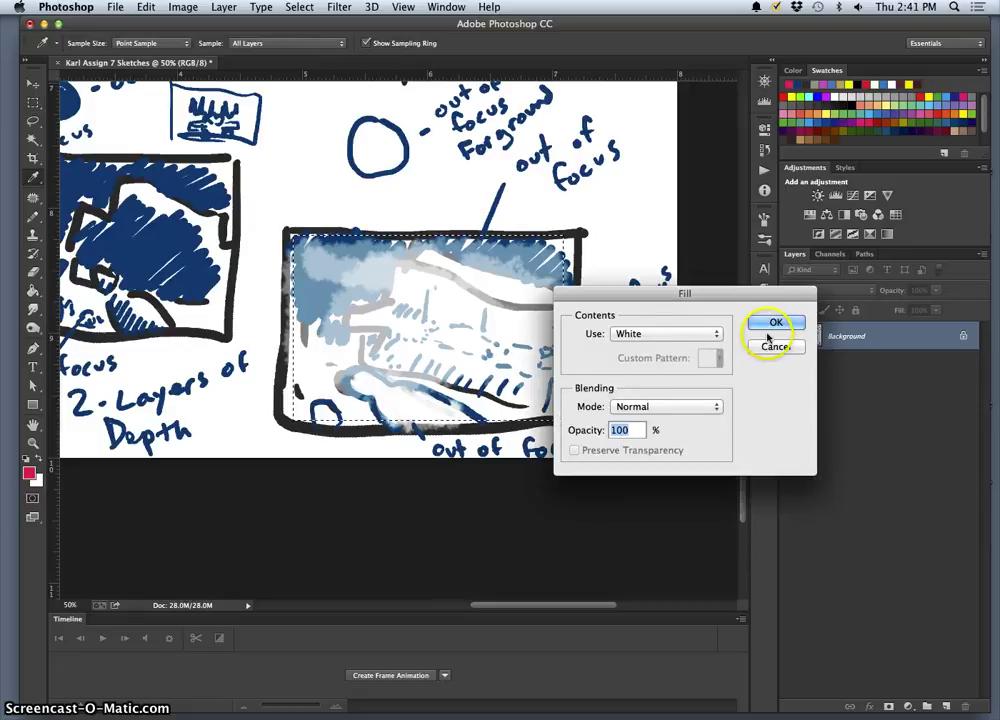
click(776, 323)
key(super+d)
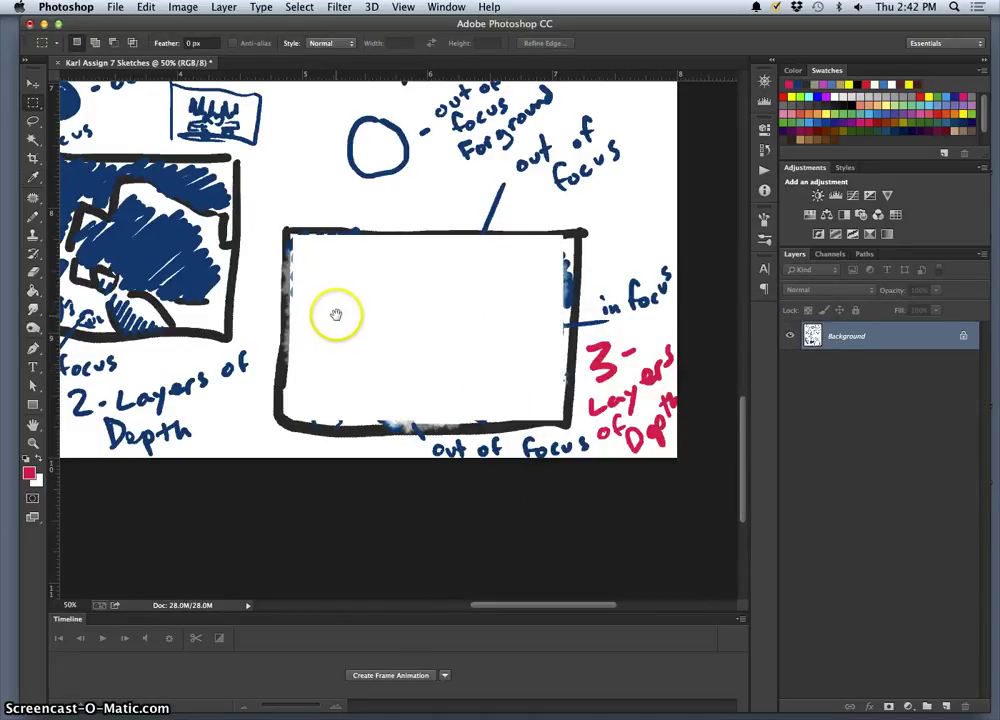
- Sketch the furniture's back outline and a reclining foreground figure with the Pencil in default black inside the emptied third thumbnail
drag(336, 314, 389, 294)
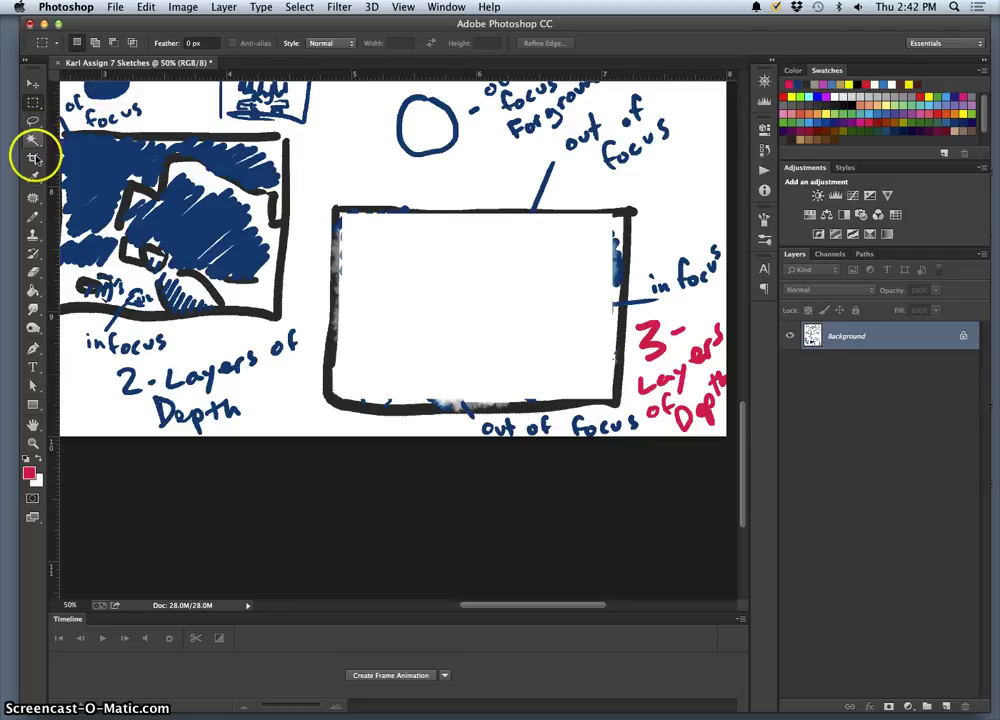
click(33, 216)
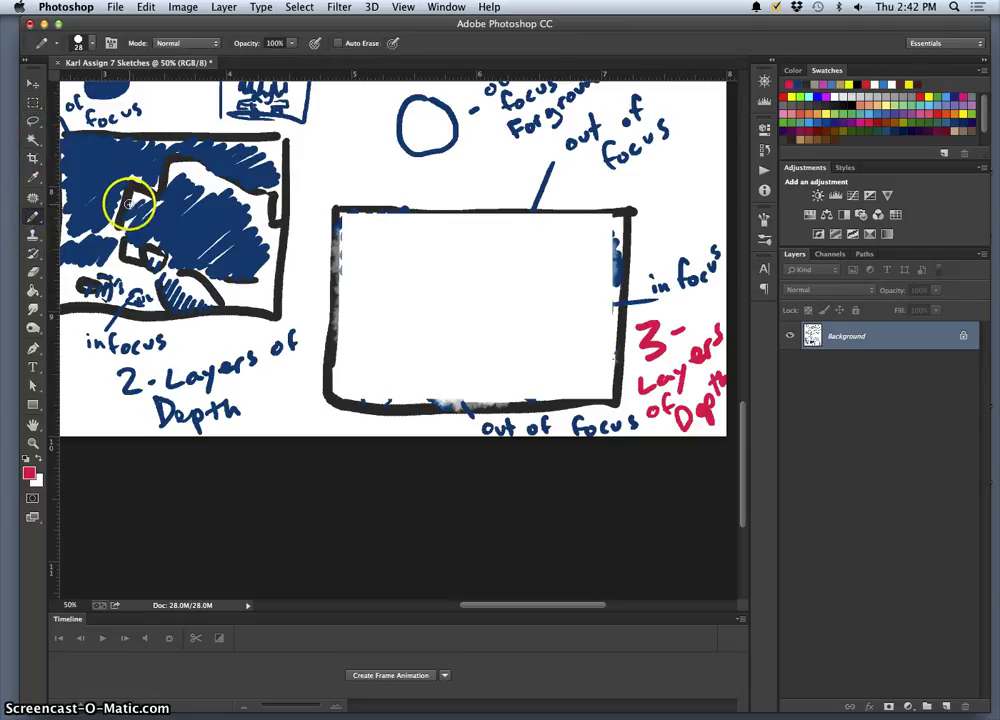
key(d)
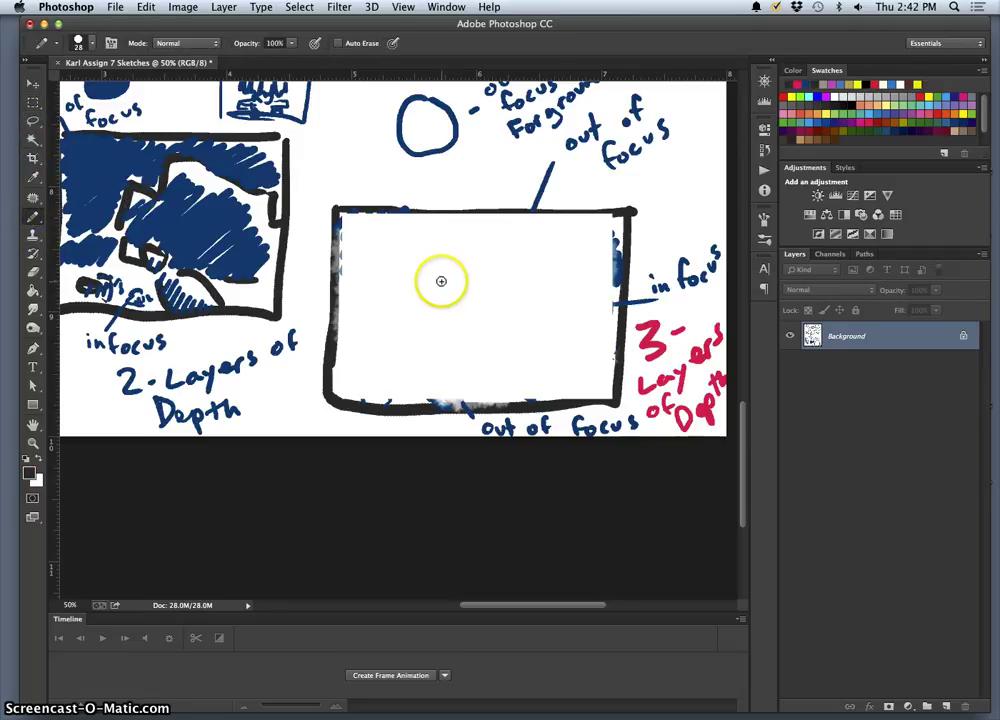
mouse_move(441, 281)
mouse_down()
mouse_move(445, 265)
mouse_move(542, 256)
mouse_up()
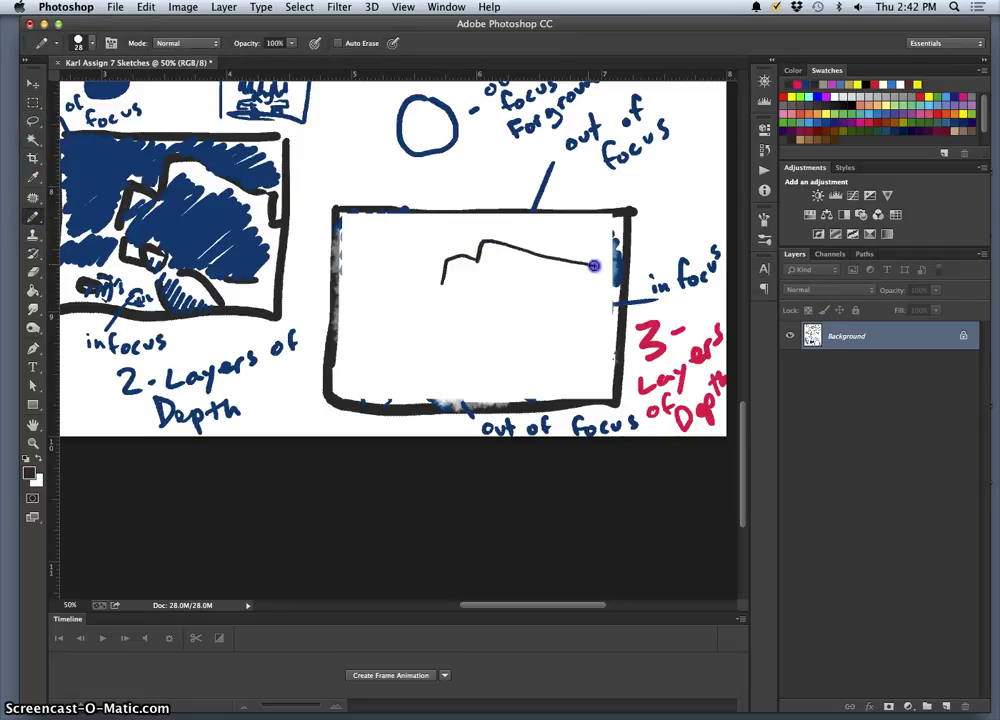
drag(445, 275, 443, 289)
mouse_move(381, 292)
mouse_down()
mouse_move(362, 318)
mouse_move(465, 318)
mouse_move(564, 364)
mouse_up()
drag(384, 340, 396, 347)
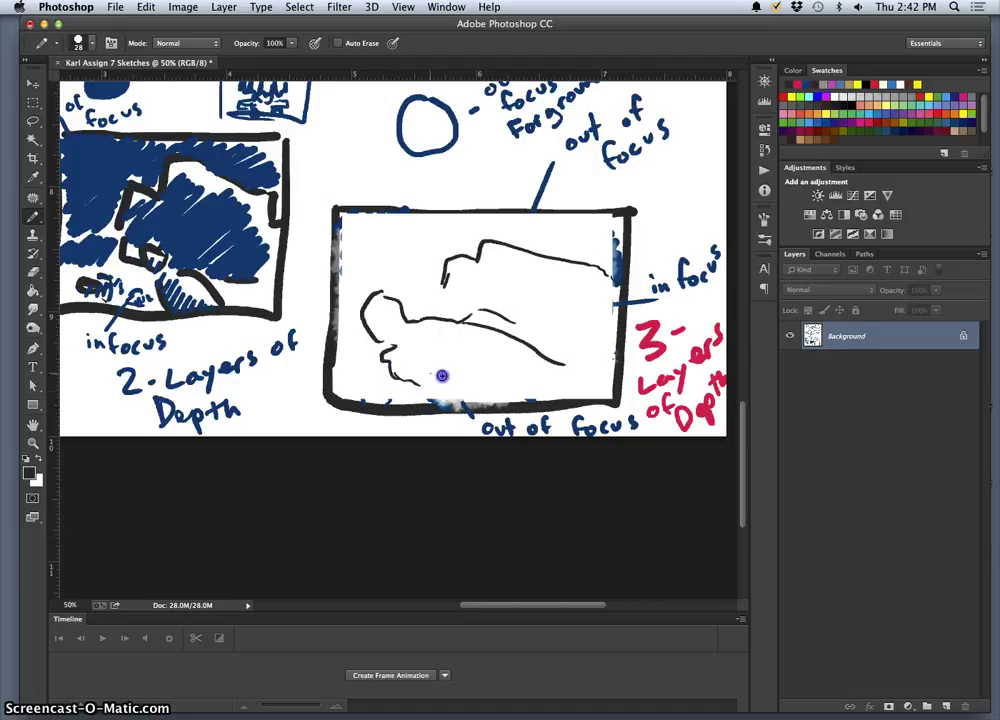
mouse_move(463, 385)
mouse_down()
mouse_move(505, 400)
mouse_move(453, 364)
mouse_move(437, 377)
mouse_up()
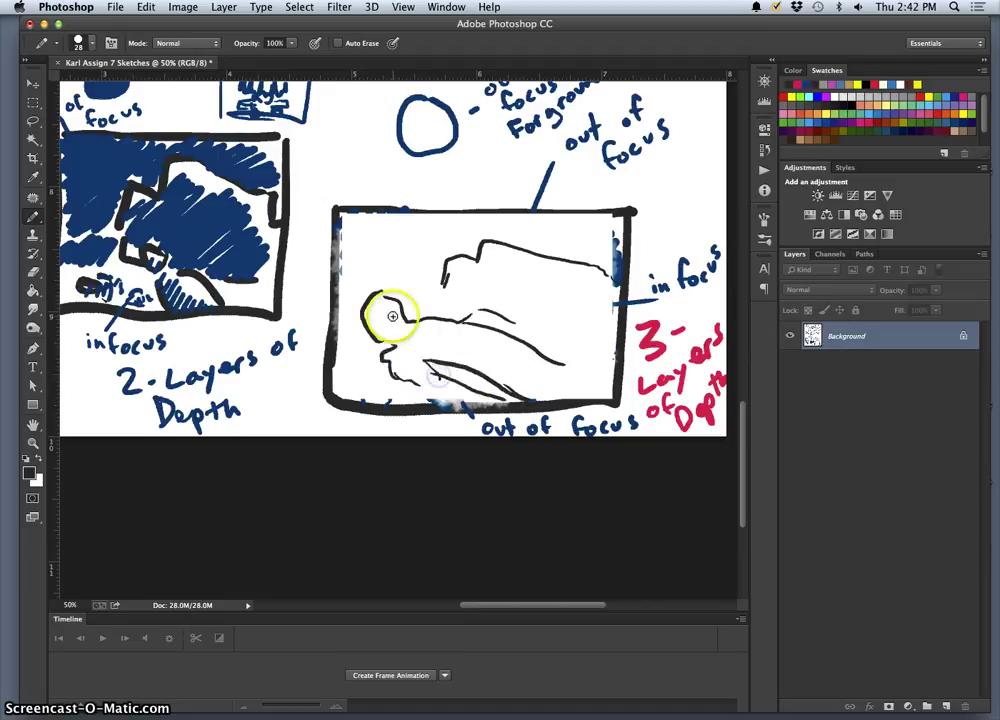
- Add face and arm lines to the foreground figure, a small object beside it, and a second shape behind it
drag(391, 305, 431, 337)
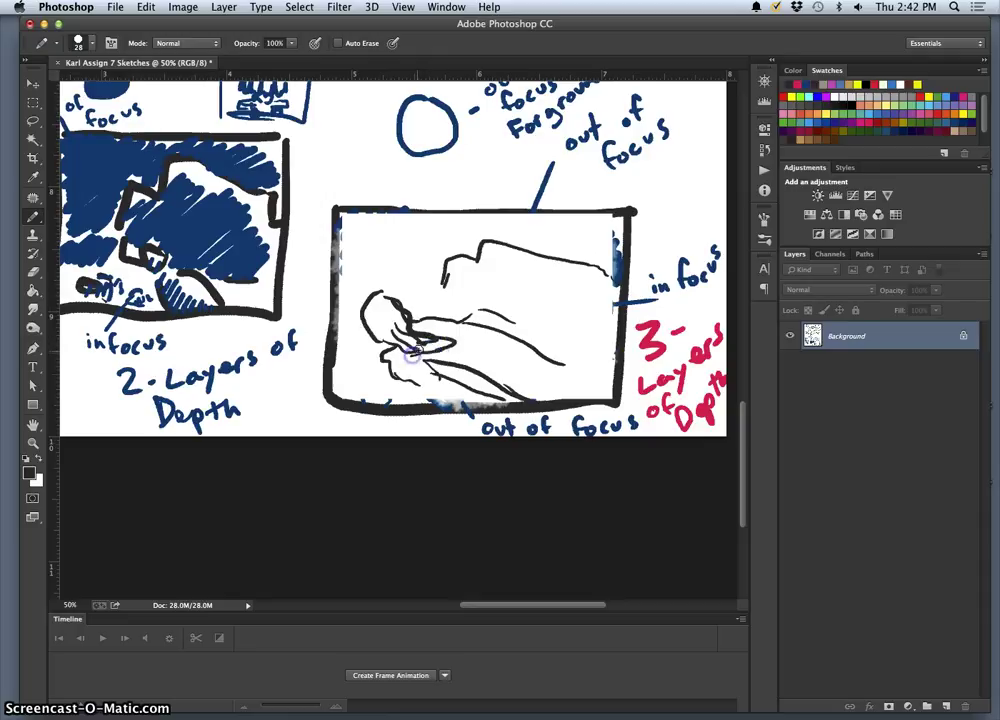
click(413, 325)
drag(346, 346, 428, 383)
click(429, 369)
click(484, 323)
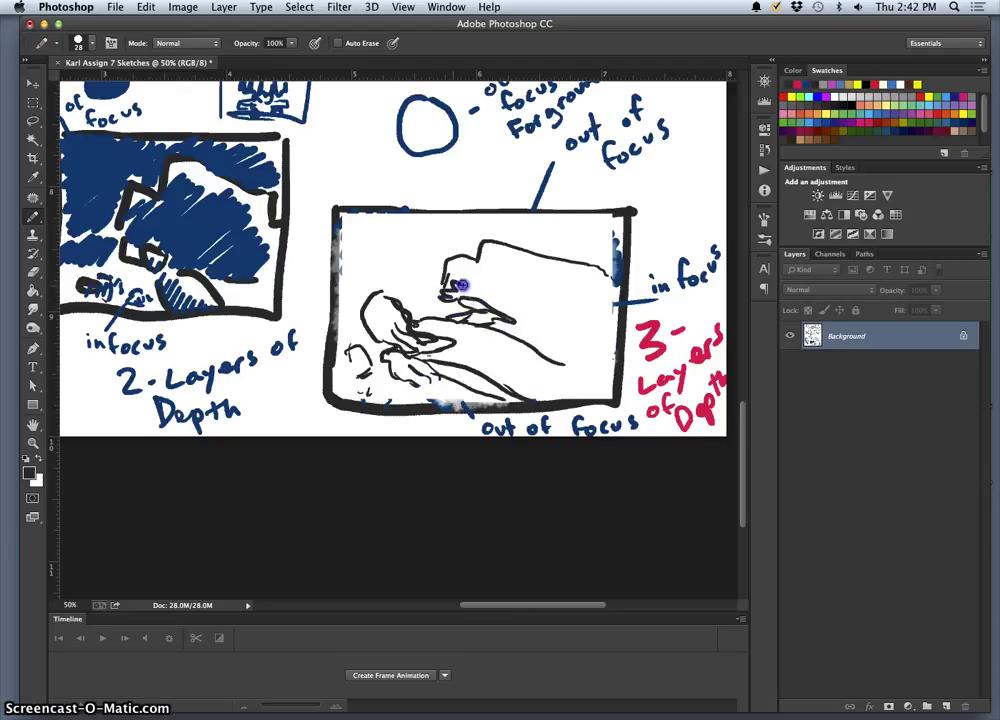
- Finish the figures' contours and draw the furniture's back, cushion and seat lines in black in the third thumbnail
mouse_move(465, 281)
mouse_down()
mouse_move(513, 345)
mouse_move(569, 393)
mouse_up()
click(439, 299)
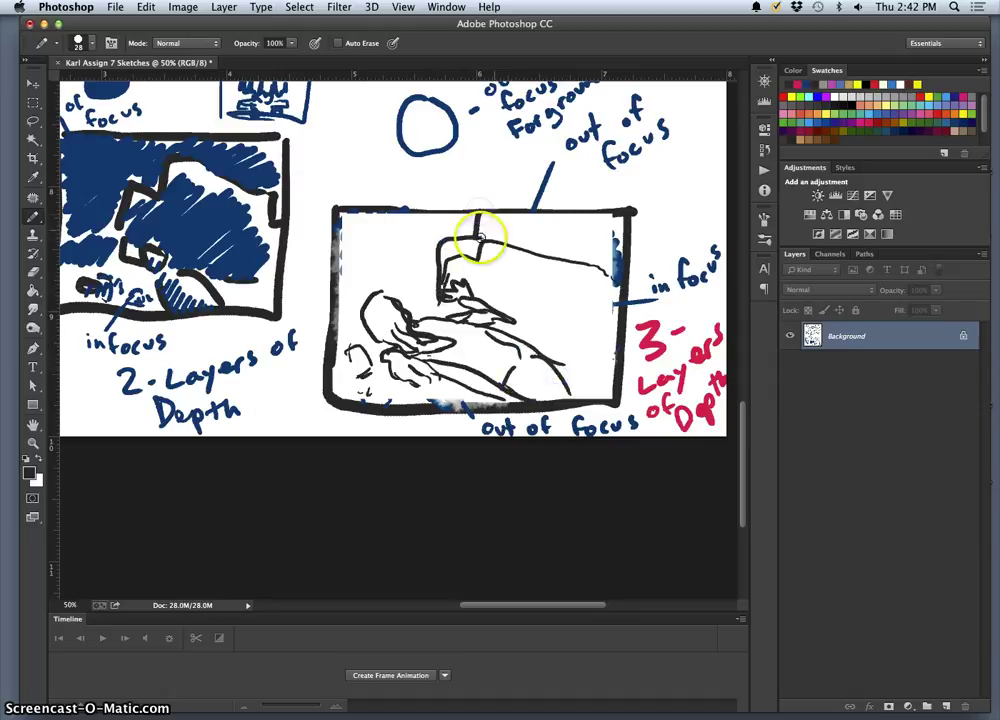
drag(552, 297, 547, 304)
mouse_move(542, 312)
mouse_down()
mouse_move(600, 319)
mouse_move(609, 331)
mouse_up()
drag(440, 294, 434, 296)
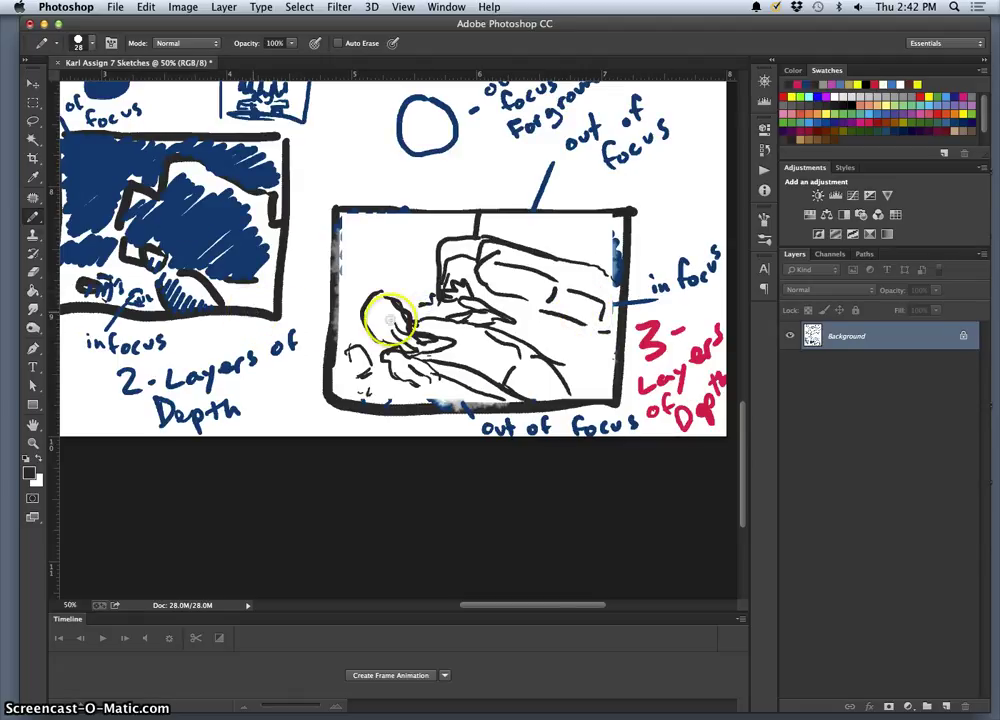
- Sample the dark blue from the second thumbnail and hatch the foreground figure's head, arm and body in the third thumbnail
alt+click(233, 223)
alt+click(233, 223)
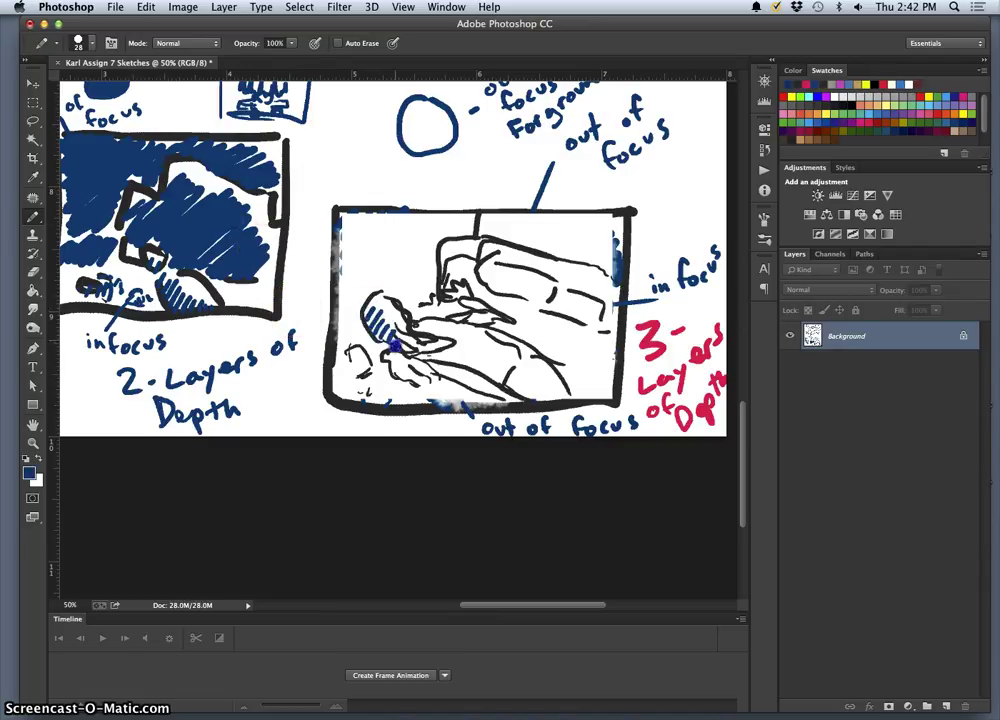
mouse_move(400, 342)
mouse_down()
mouse_move(446, 357)
mouse_move(477, 353)
mouse_up()
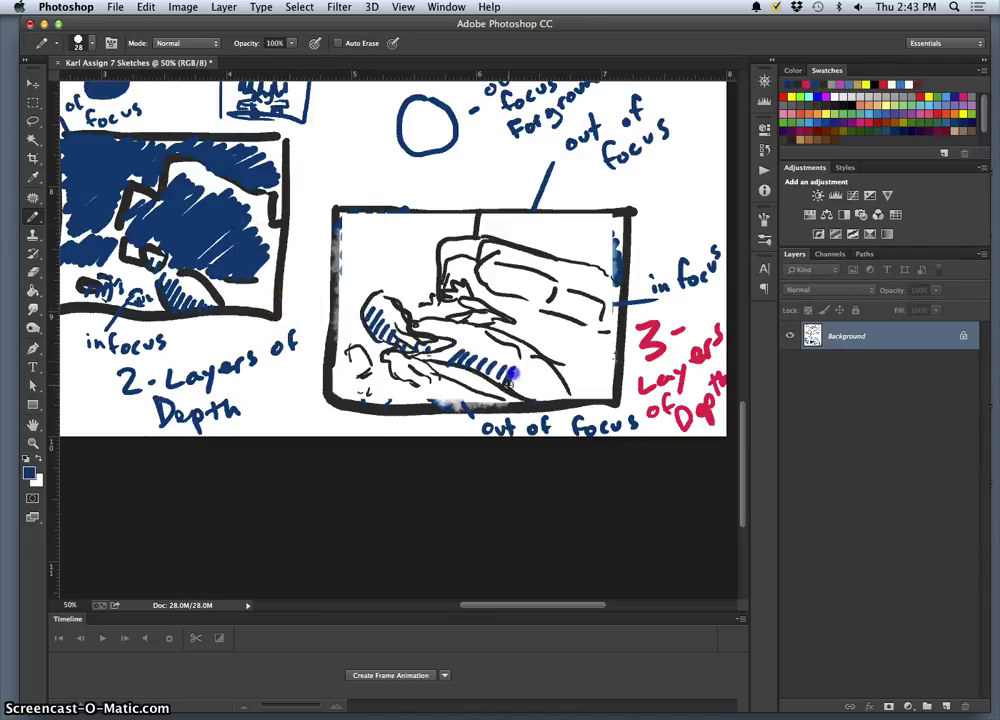
drag(525, 386, 521, 396)
drag(539, 388, 535, 396)
drag(553, 388, 550, 394)
- Hatch the furniture's seat and the top edge of its back in blue in the third thumbnail
mouse_move(476, 270)
mouse_down()
mouse_move(545, 295)
mouse_move(549, 326)
mouse_move(602, 322)
mouse_up()
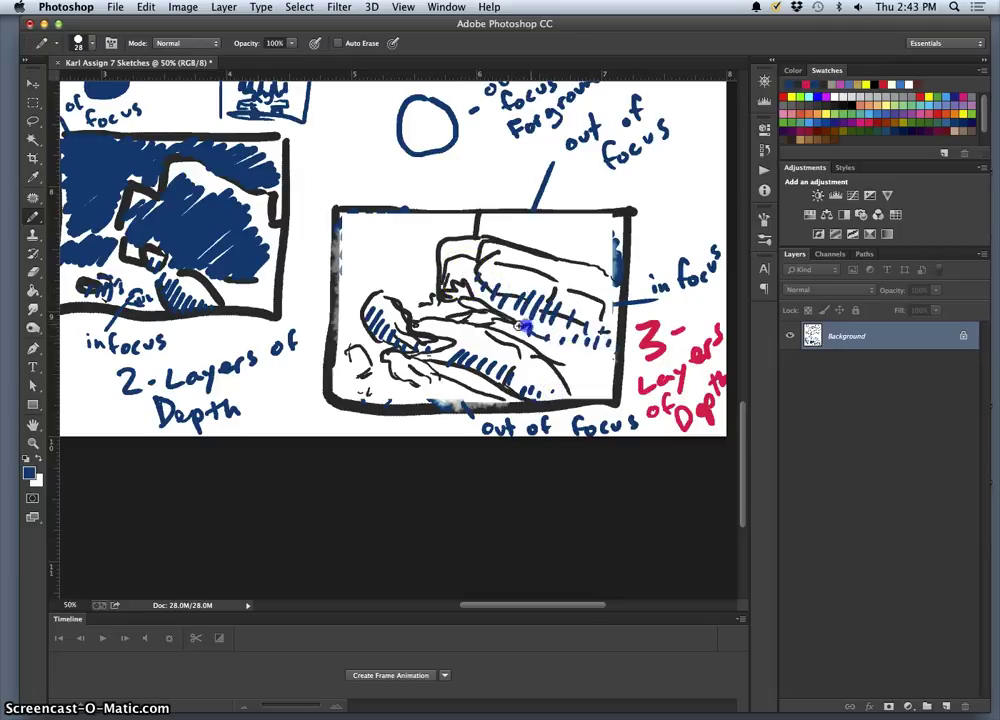
click(513, 232)
drag(517, 236, 538, 244)
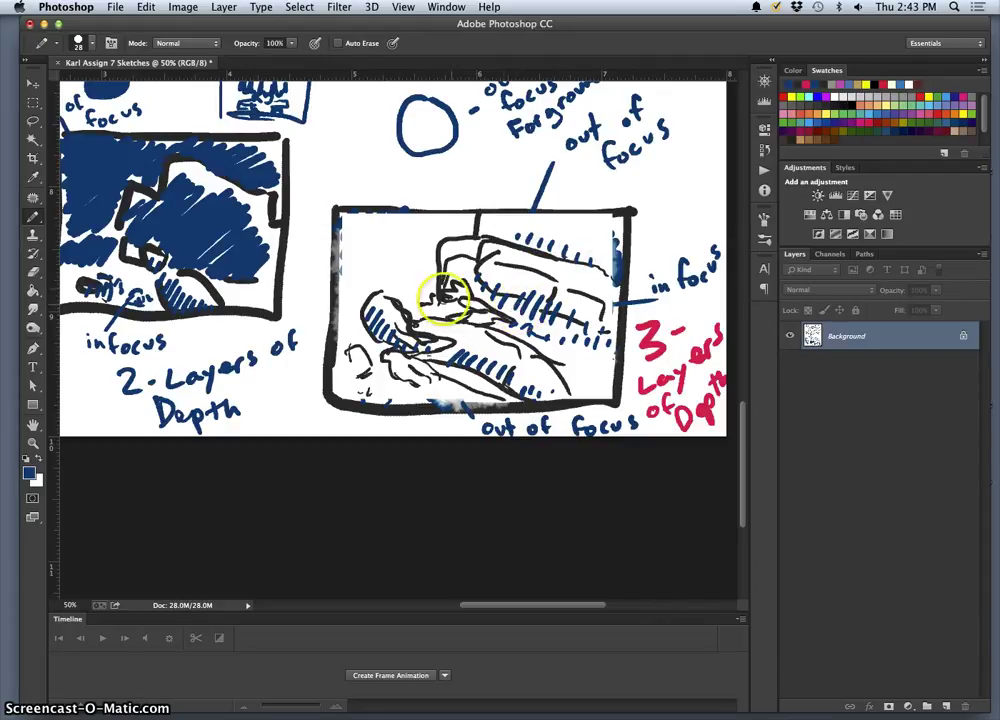
- Shade the third thumbnail's background behind the figures solid blue and draw a blue pointer line to it from the "out of focus" label above
mouse_move(422, 267)
mouse_down()
mouse_move(375, 205)
mouse_move(341, 218)
mouse_move(340, 232)
mouse_up()
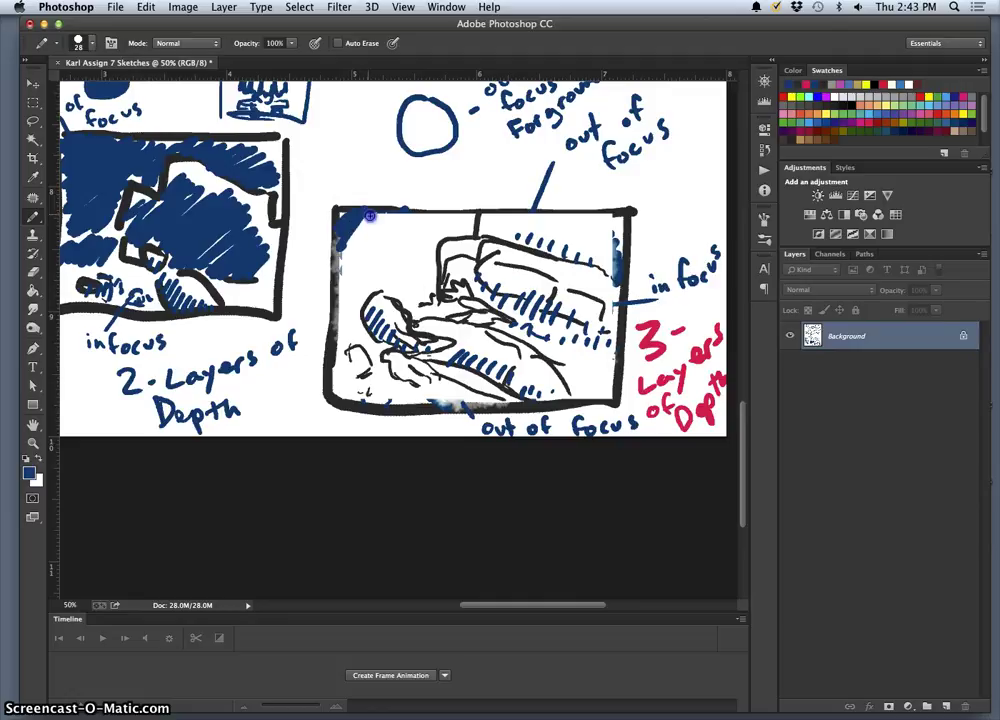
mouse_move(347, 281)
mouse_down()
mouse_move(380, 265)
mouse_move(405, 269)
mouse_up()
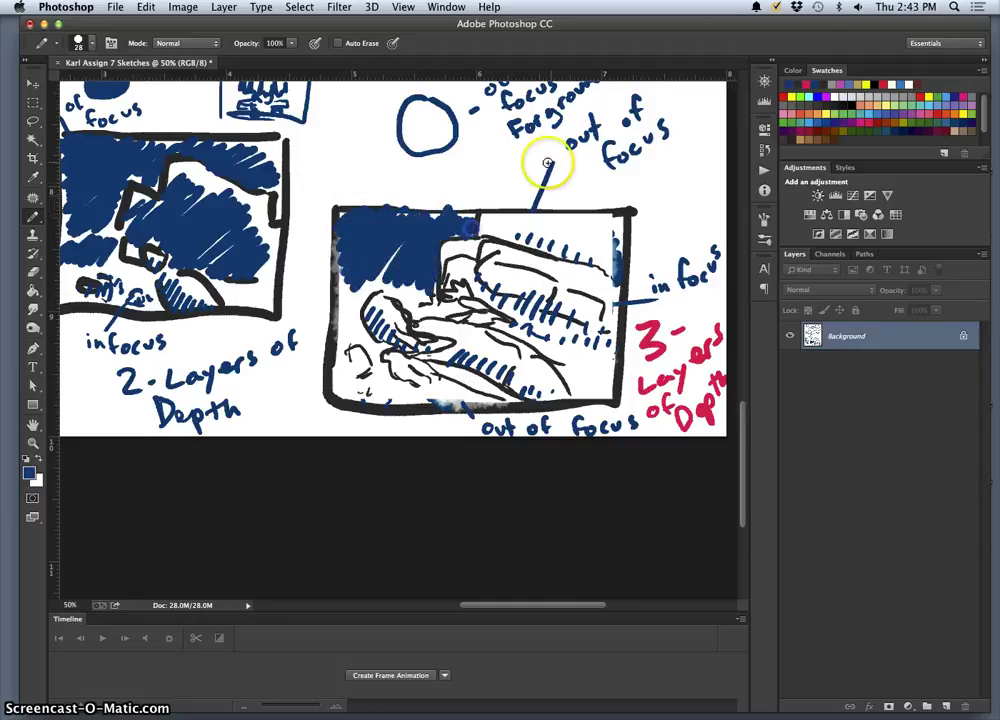
click(493, 192)
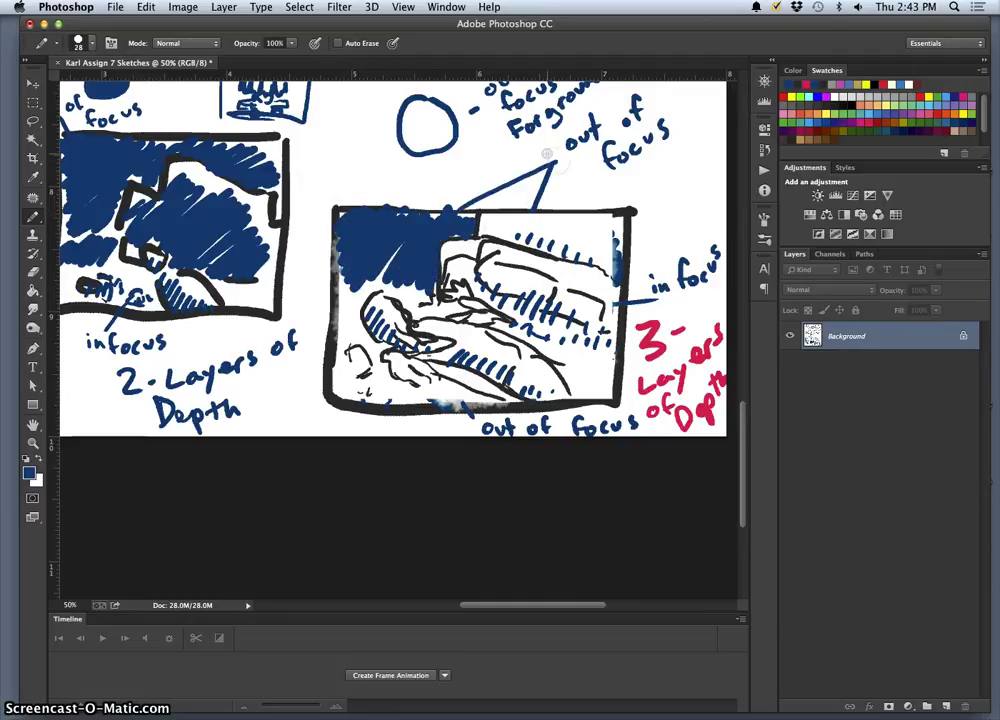
- Erase the old short pointer line under the upper "out of focus" label by lassoing it and filling with white at 100% opacity
click(37, 121)
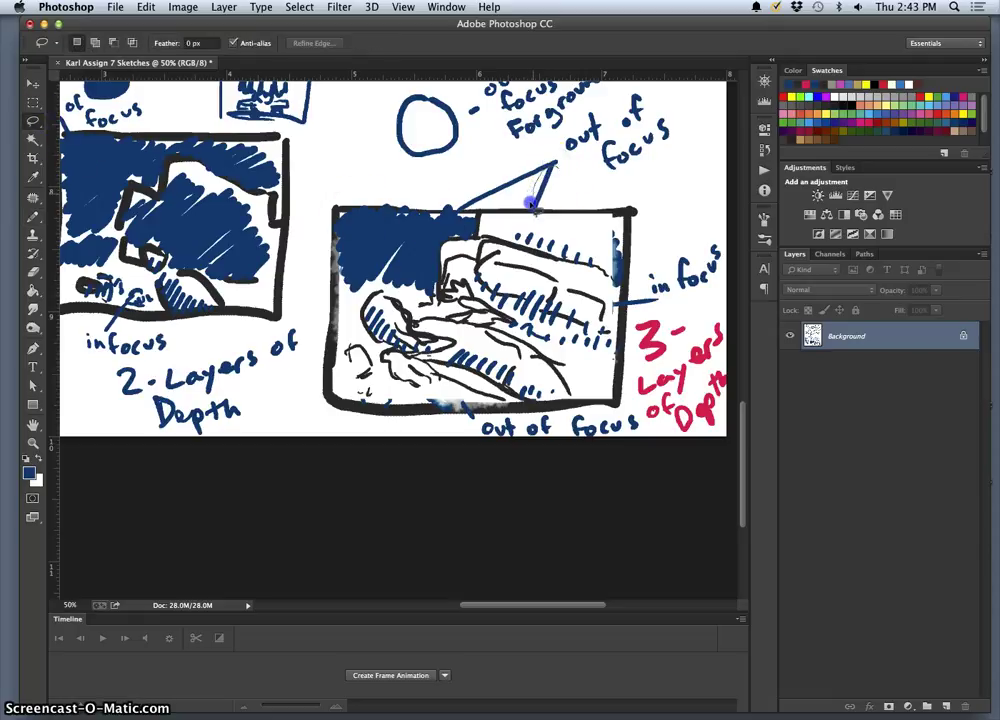
key(i)
key(shift+BackSpace)
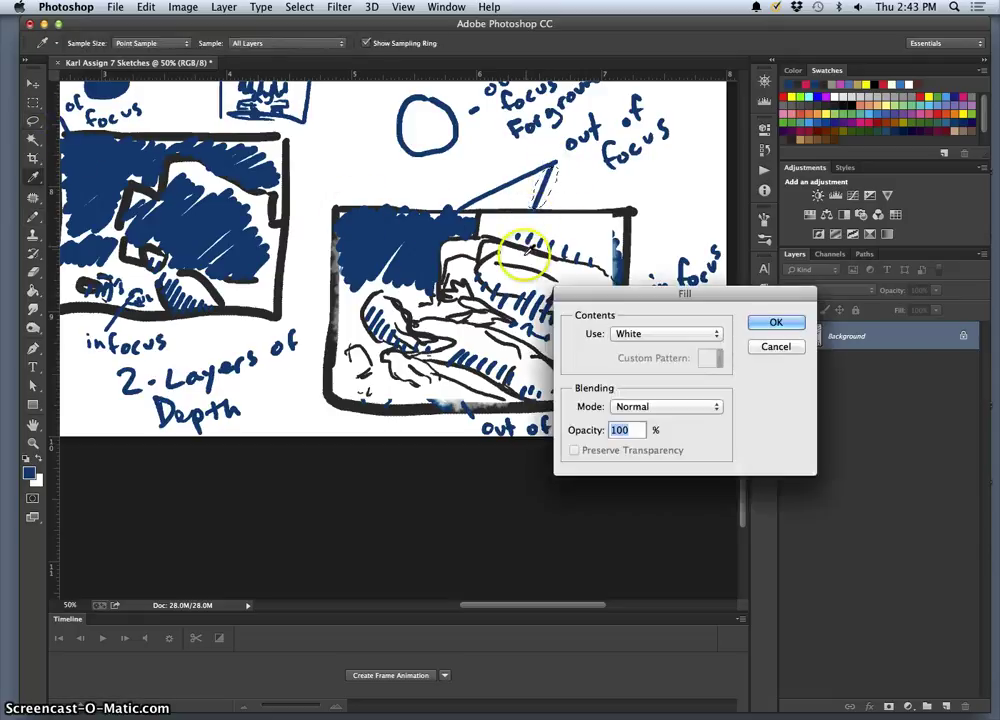
click(776, 323)
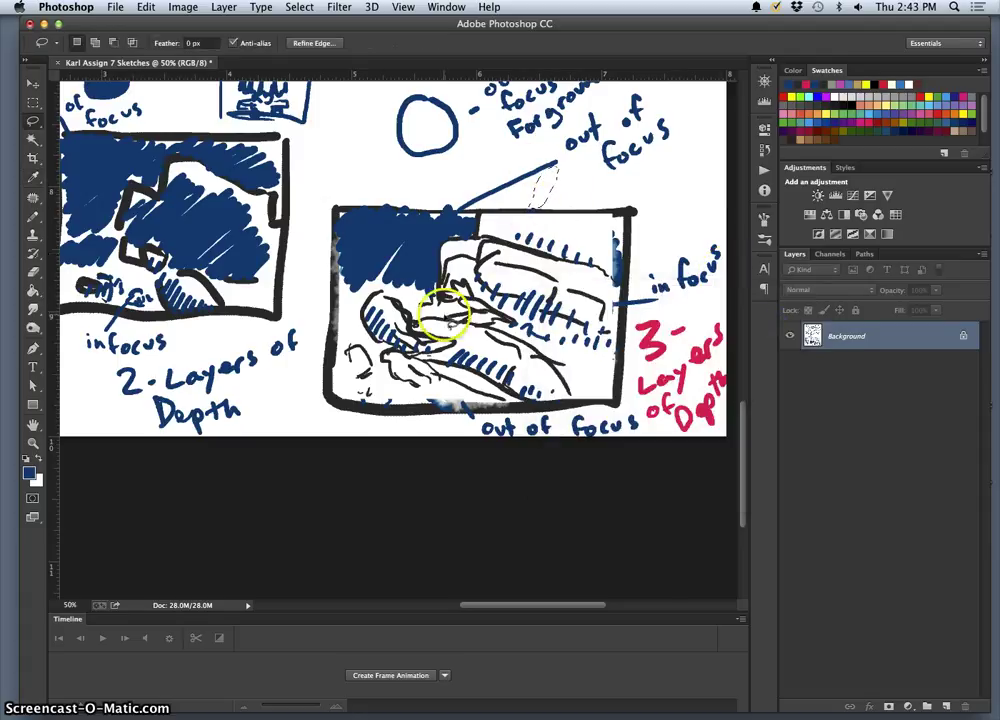
key(super+d)
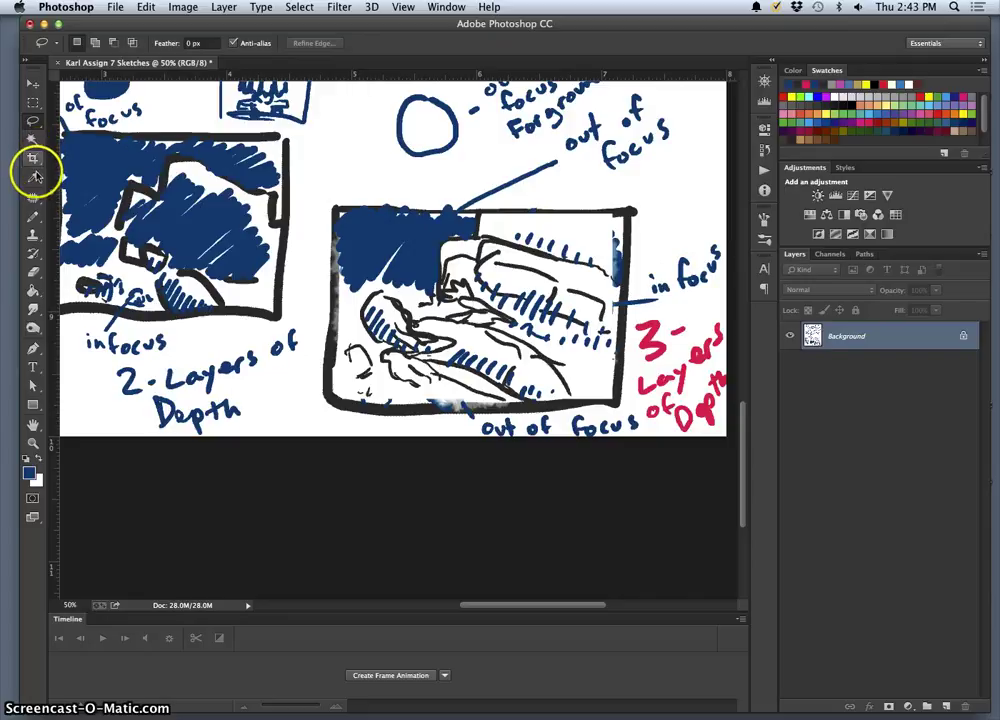
- Sample black from the second thumbnail's frame and outline a large foreground hand reaching in from the third thumbnail's right edge
click(33, 216)
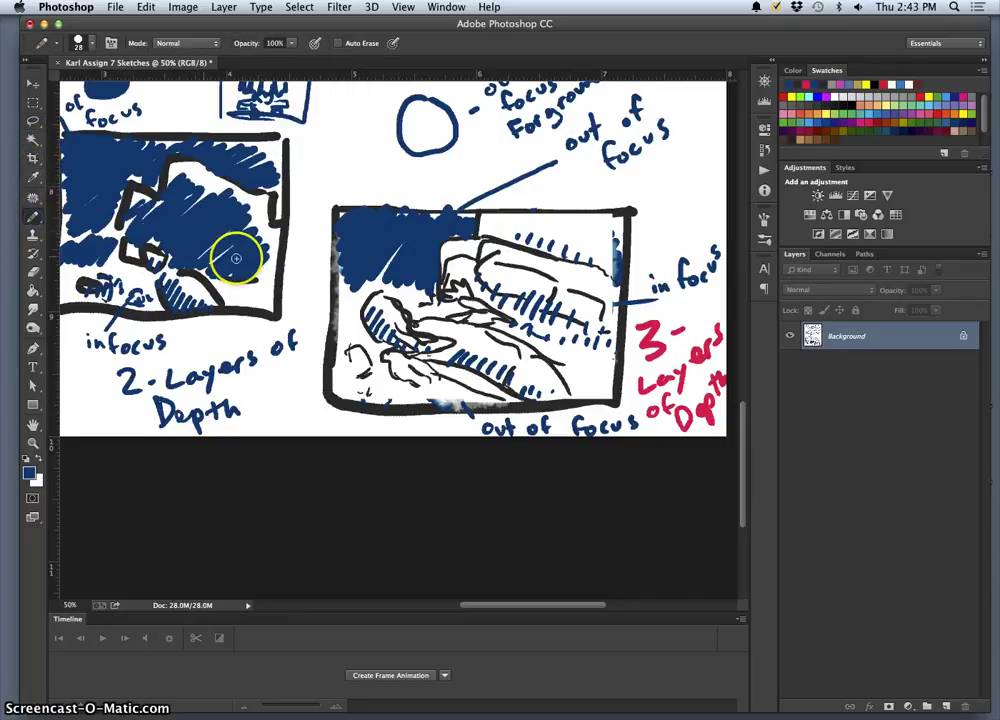
click(281, 209)
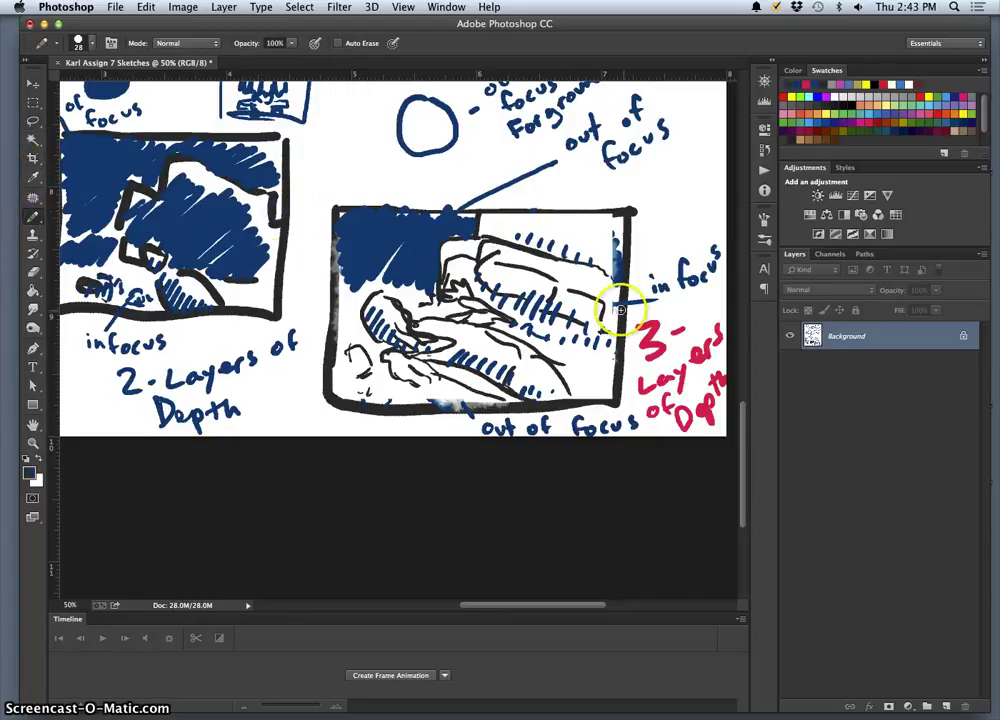
mouse_move(617, 280)
mouse_down()
mouse_move(598, 303)
mouse_move(617, 290)
mouse_up()
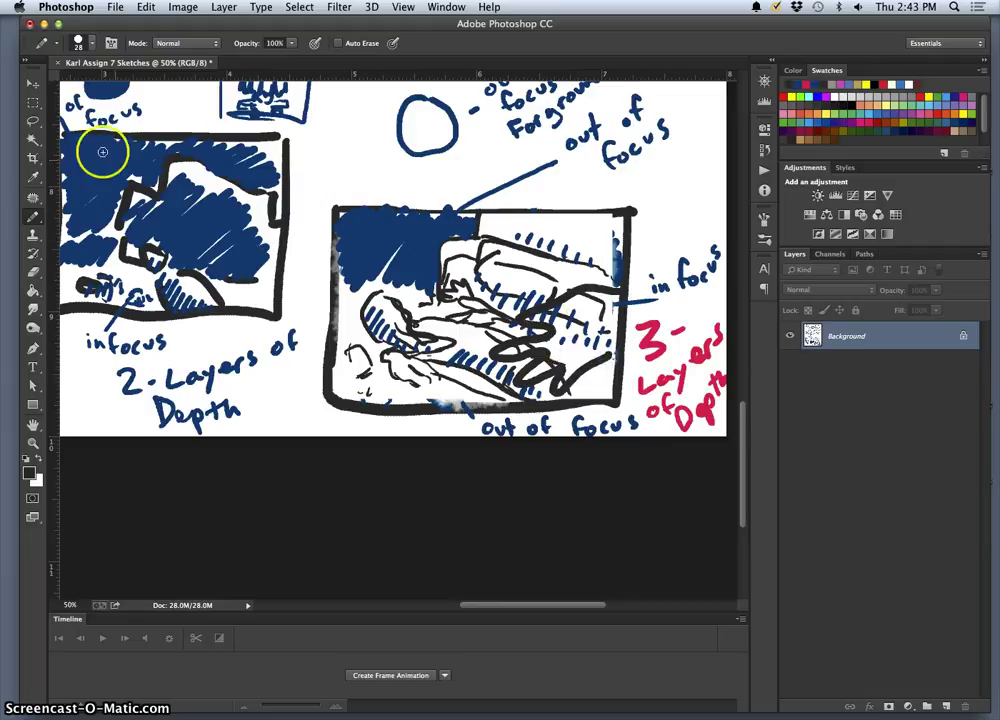
- Clear the overlapping sketch lines inside the hand outline by lassoing its interior, filling it with white and deselecting
click(32, 118)
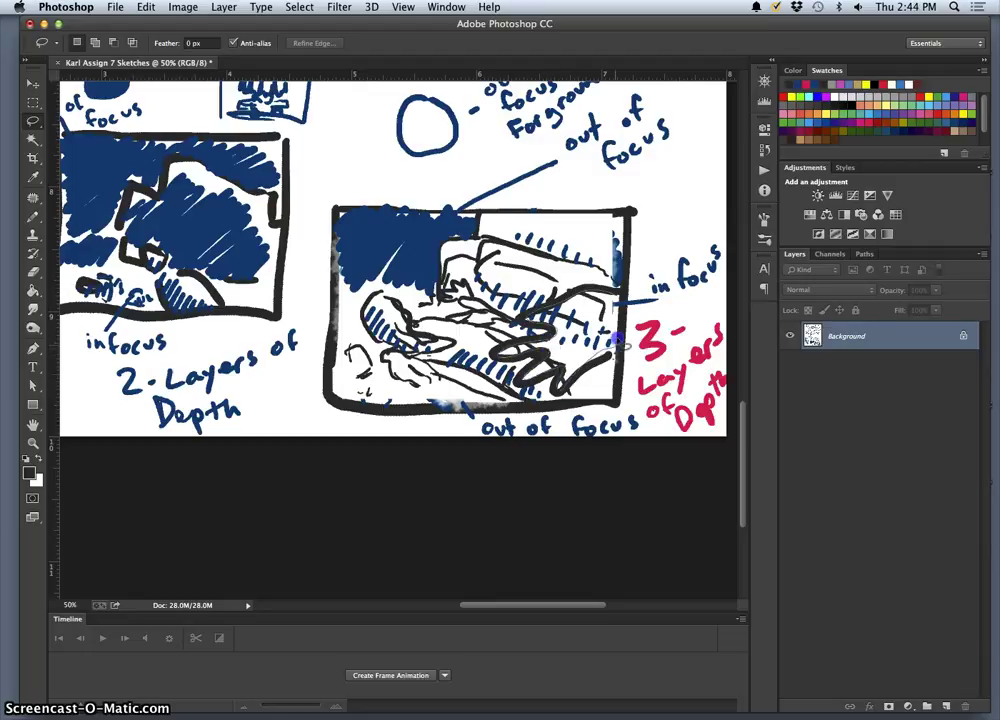
drag(619, 298, 615, 297)
key(shift+BackSpace)
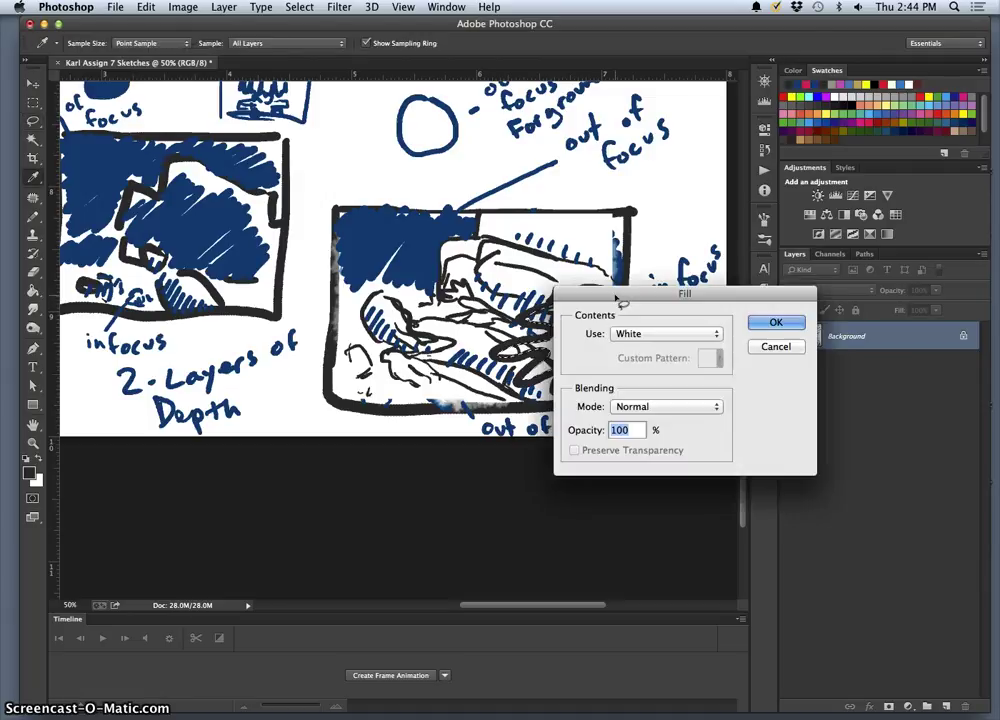
click(762, 324)
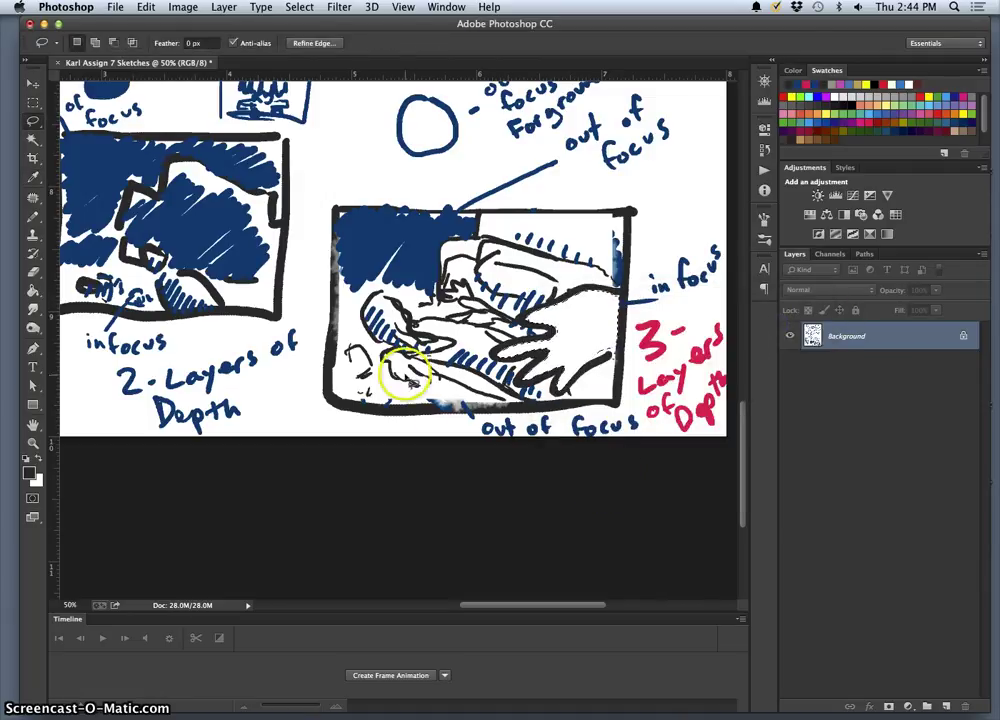
click(433, 384)
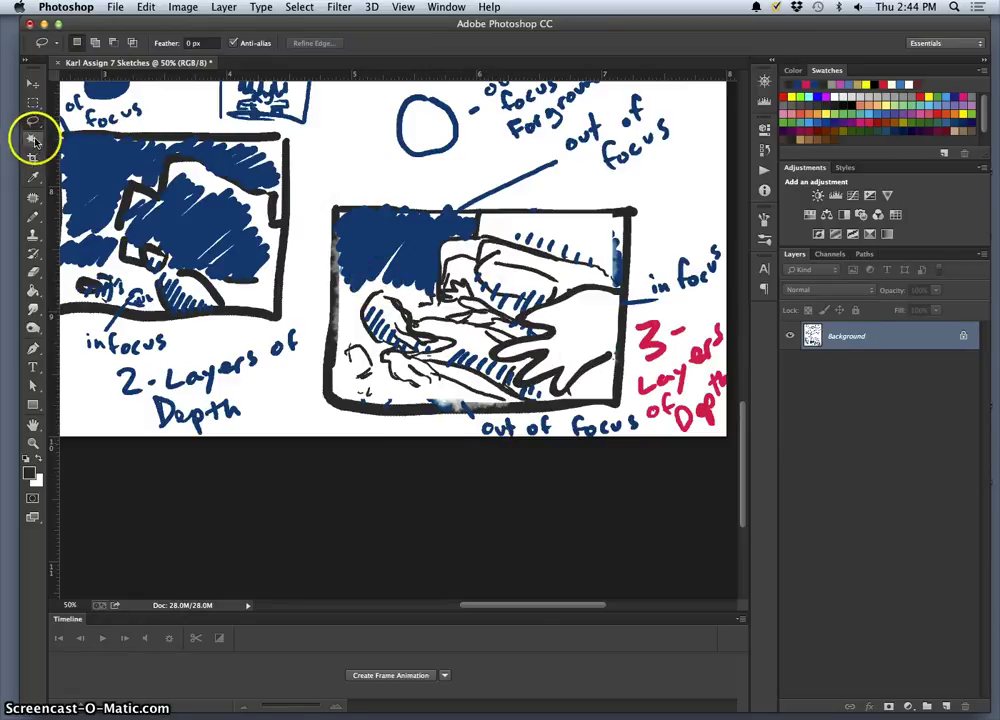
- Draw a black pointer line from the label below the third thumbnail to the reclining figure and erase the label's words "out of" with white
click(33, 216)
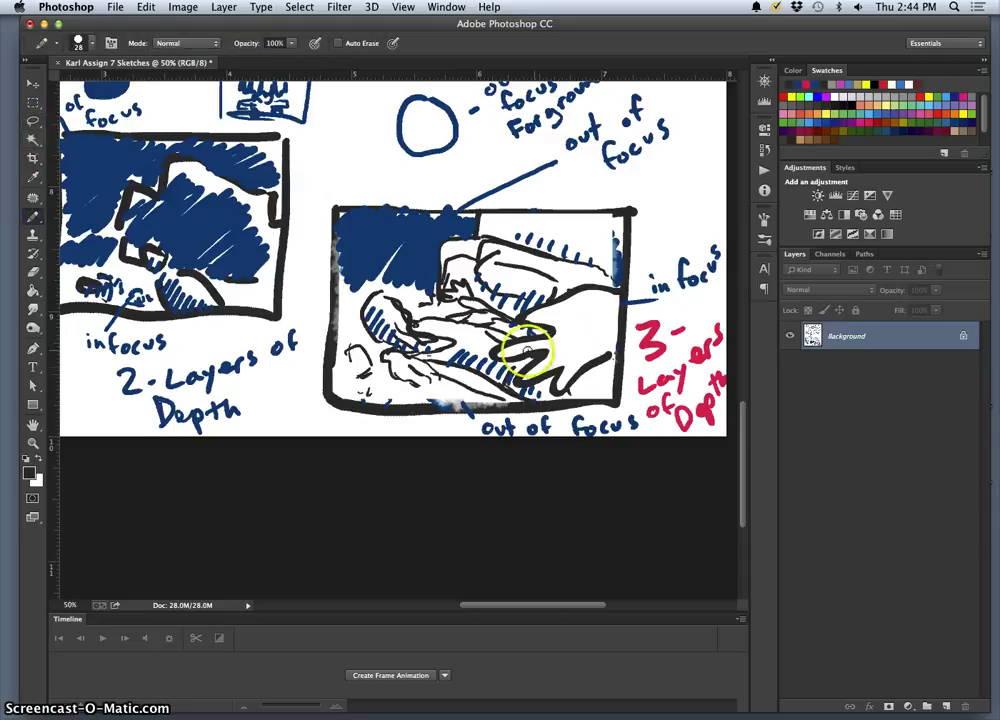
drag(477, 376, 452, 365)
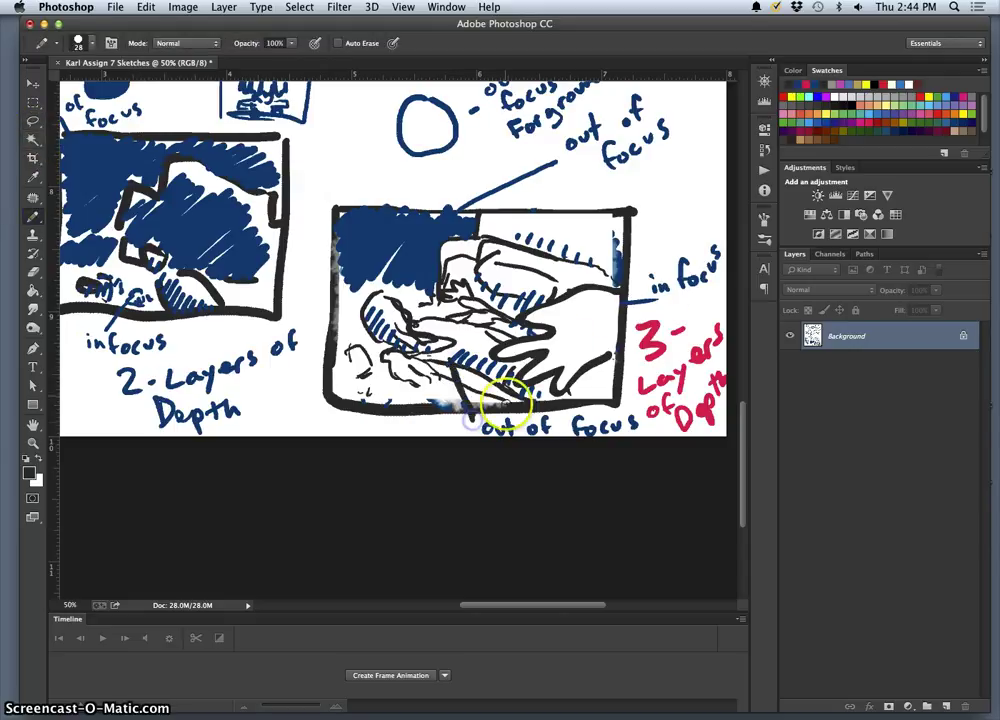
click(33, 120)
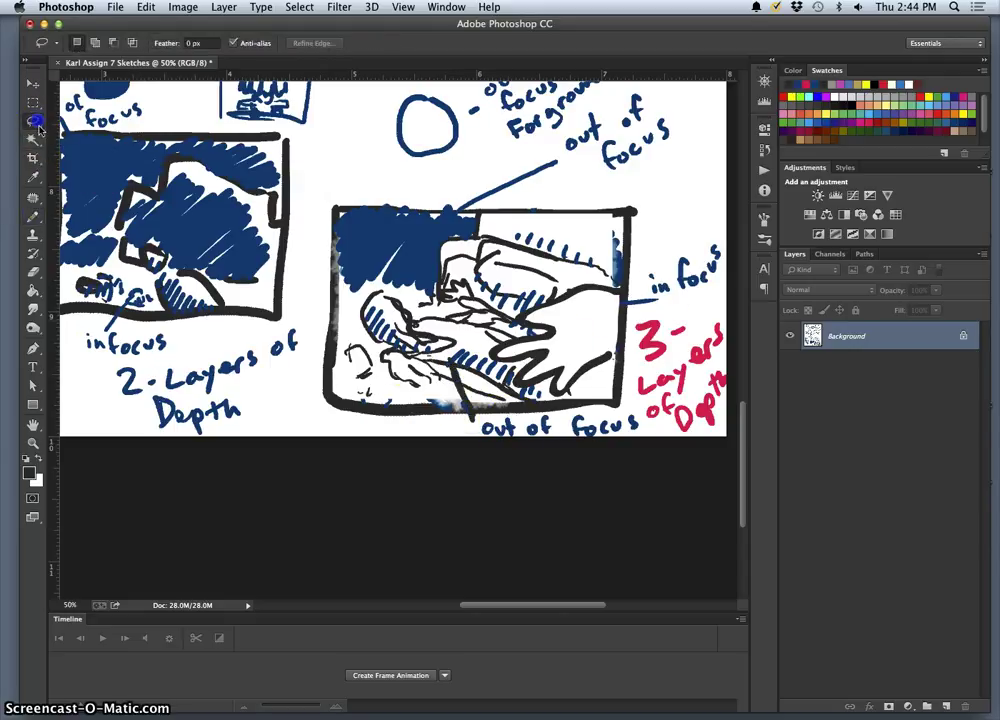
click(555, 418)
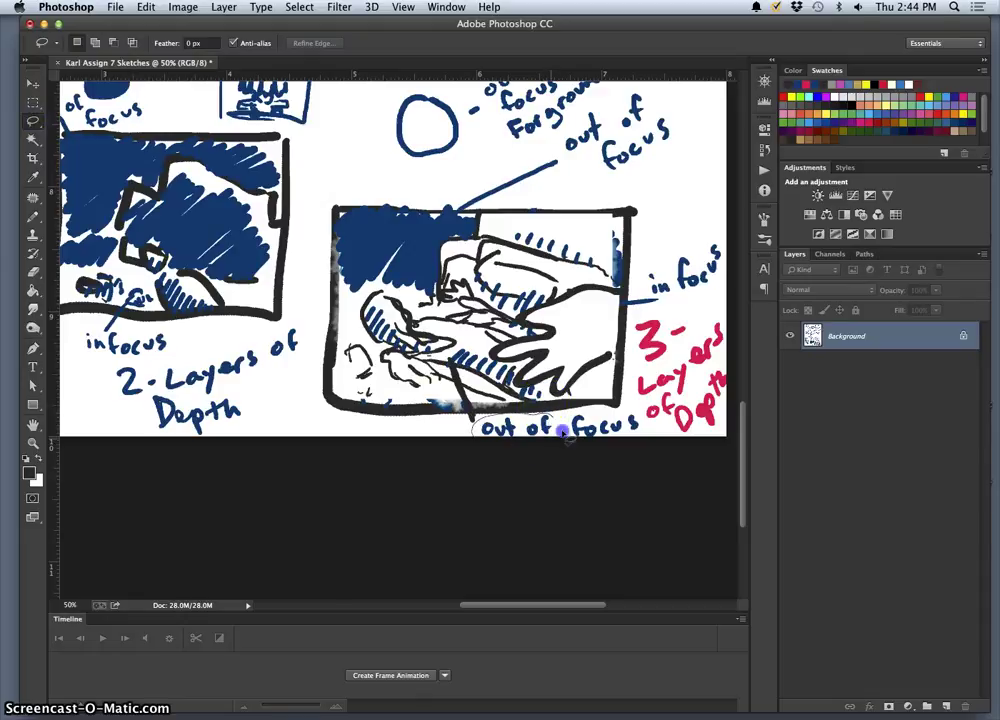
key(shift+BackSpace)
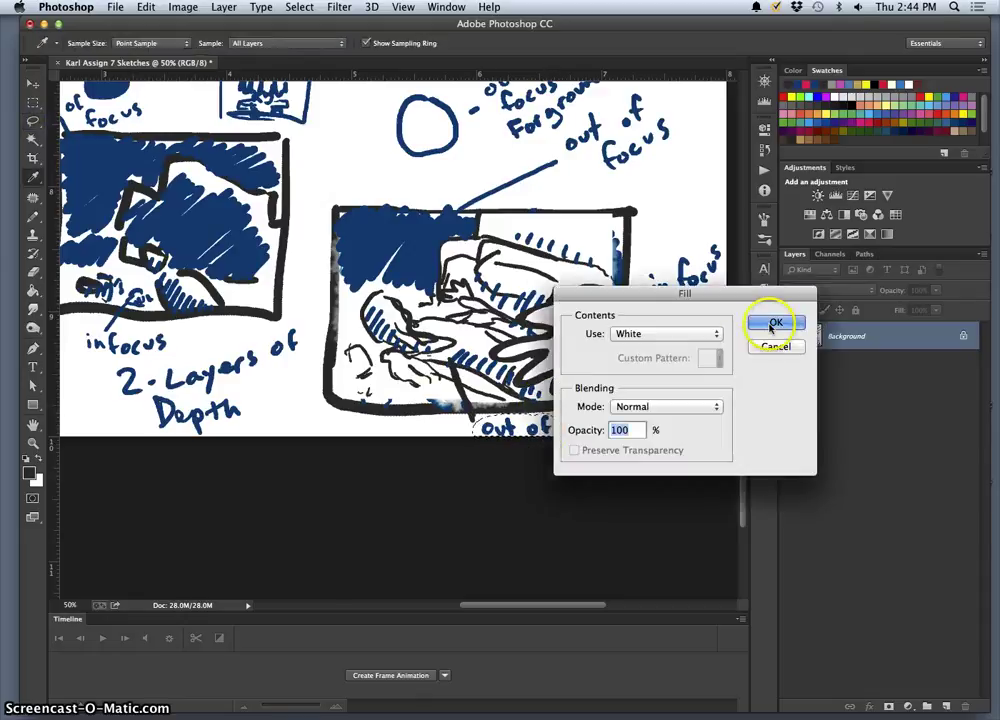
click(772, 321)
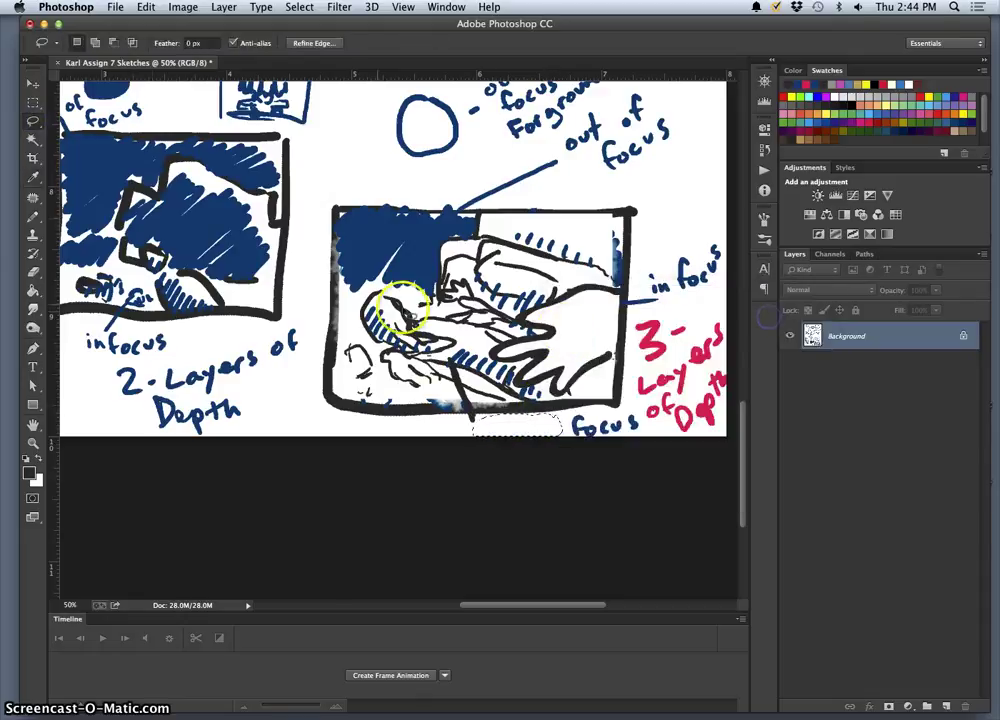
- Relabel the lower note "in focus" and the hand's note "out of focus" in black with a pointer line, erasing the latter's old "in" with white
click(33, 212)
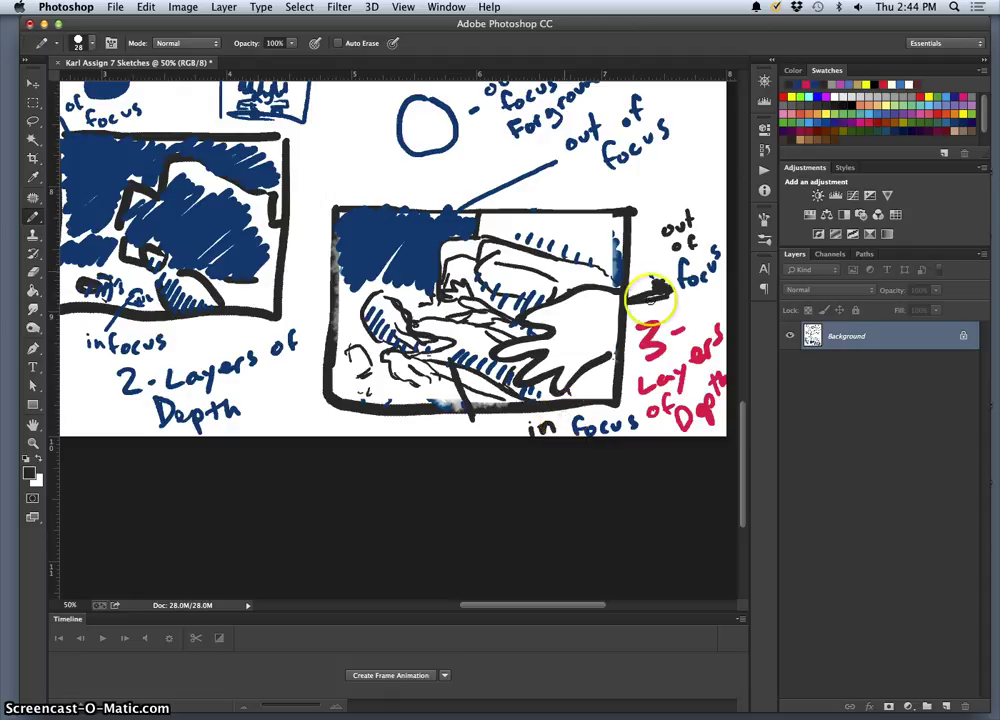
click(33, 120)
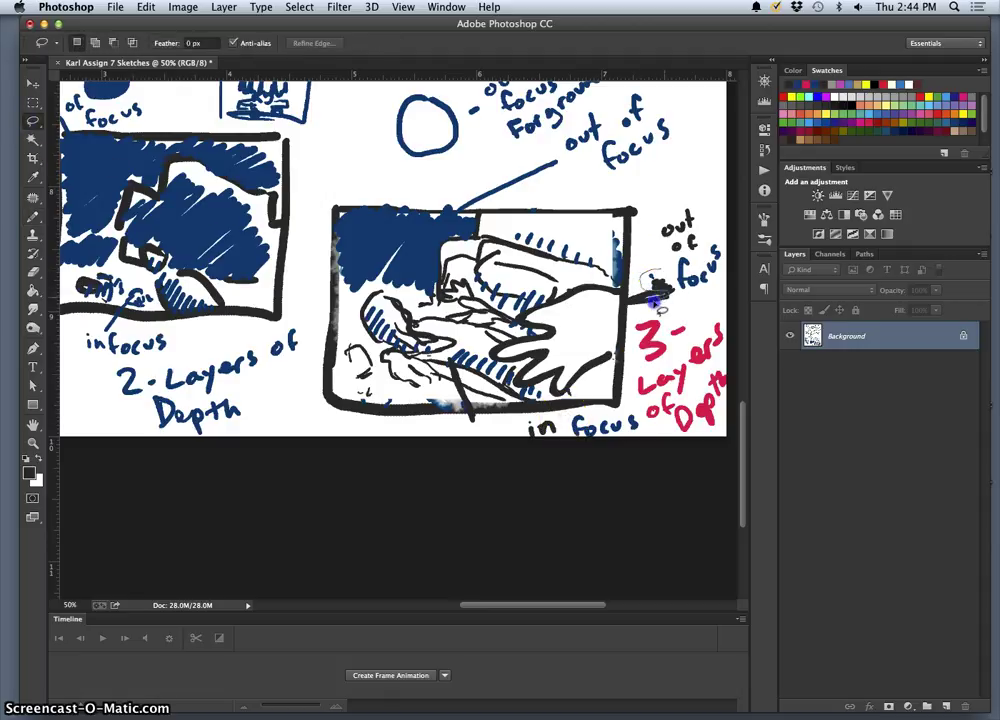
drag(667, 273, 655, 274)
key(BackSpace)
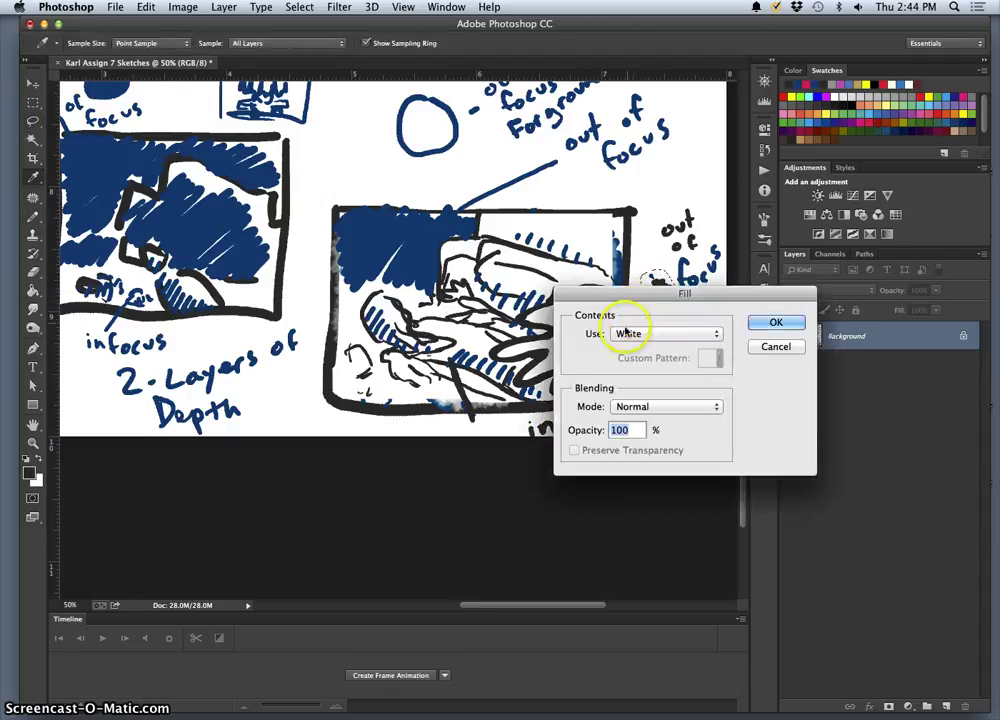
click(772, 322)
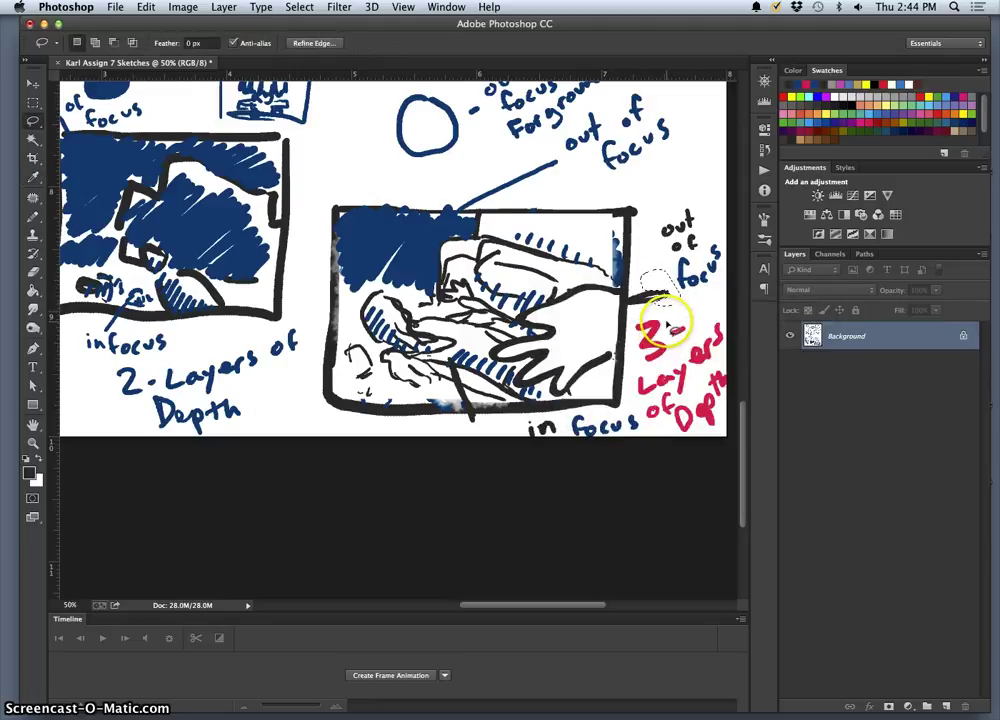